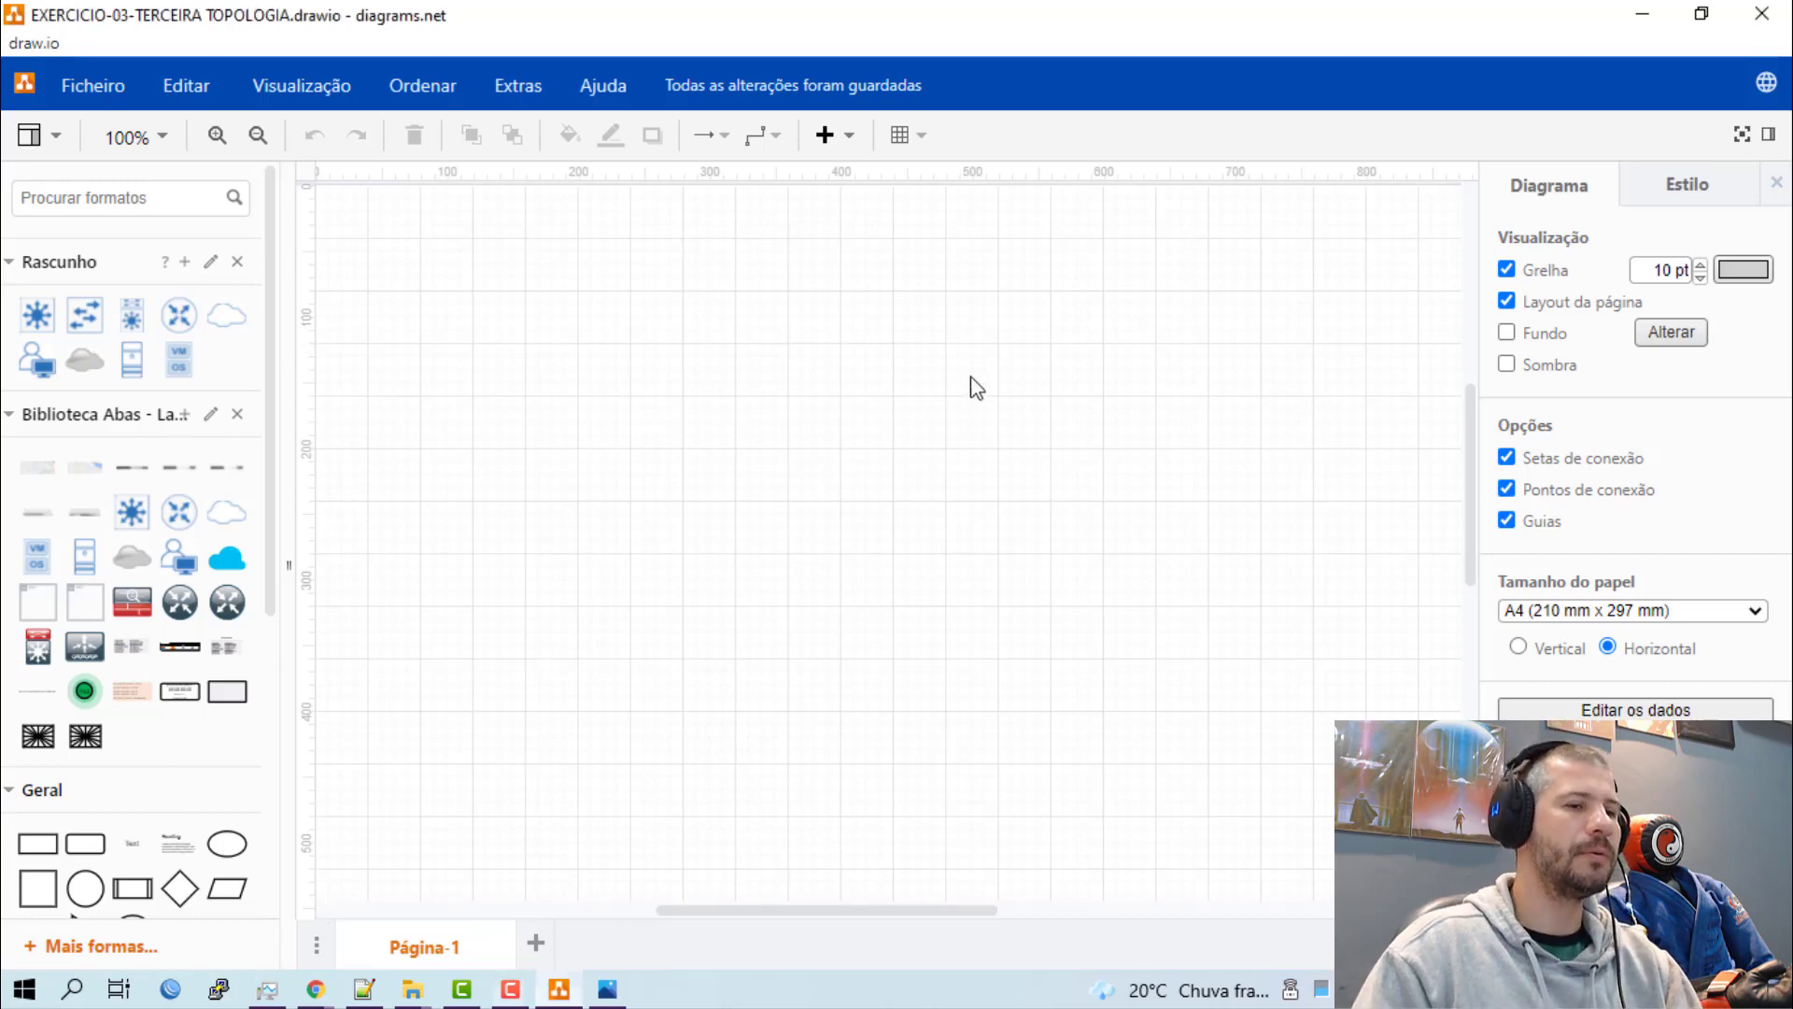
Turn off the grid on the page and hide the format sidebar to enlarge the drawing area.
scroll(965, 427, down, 2)
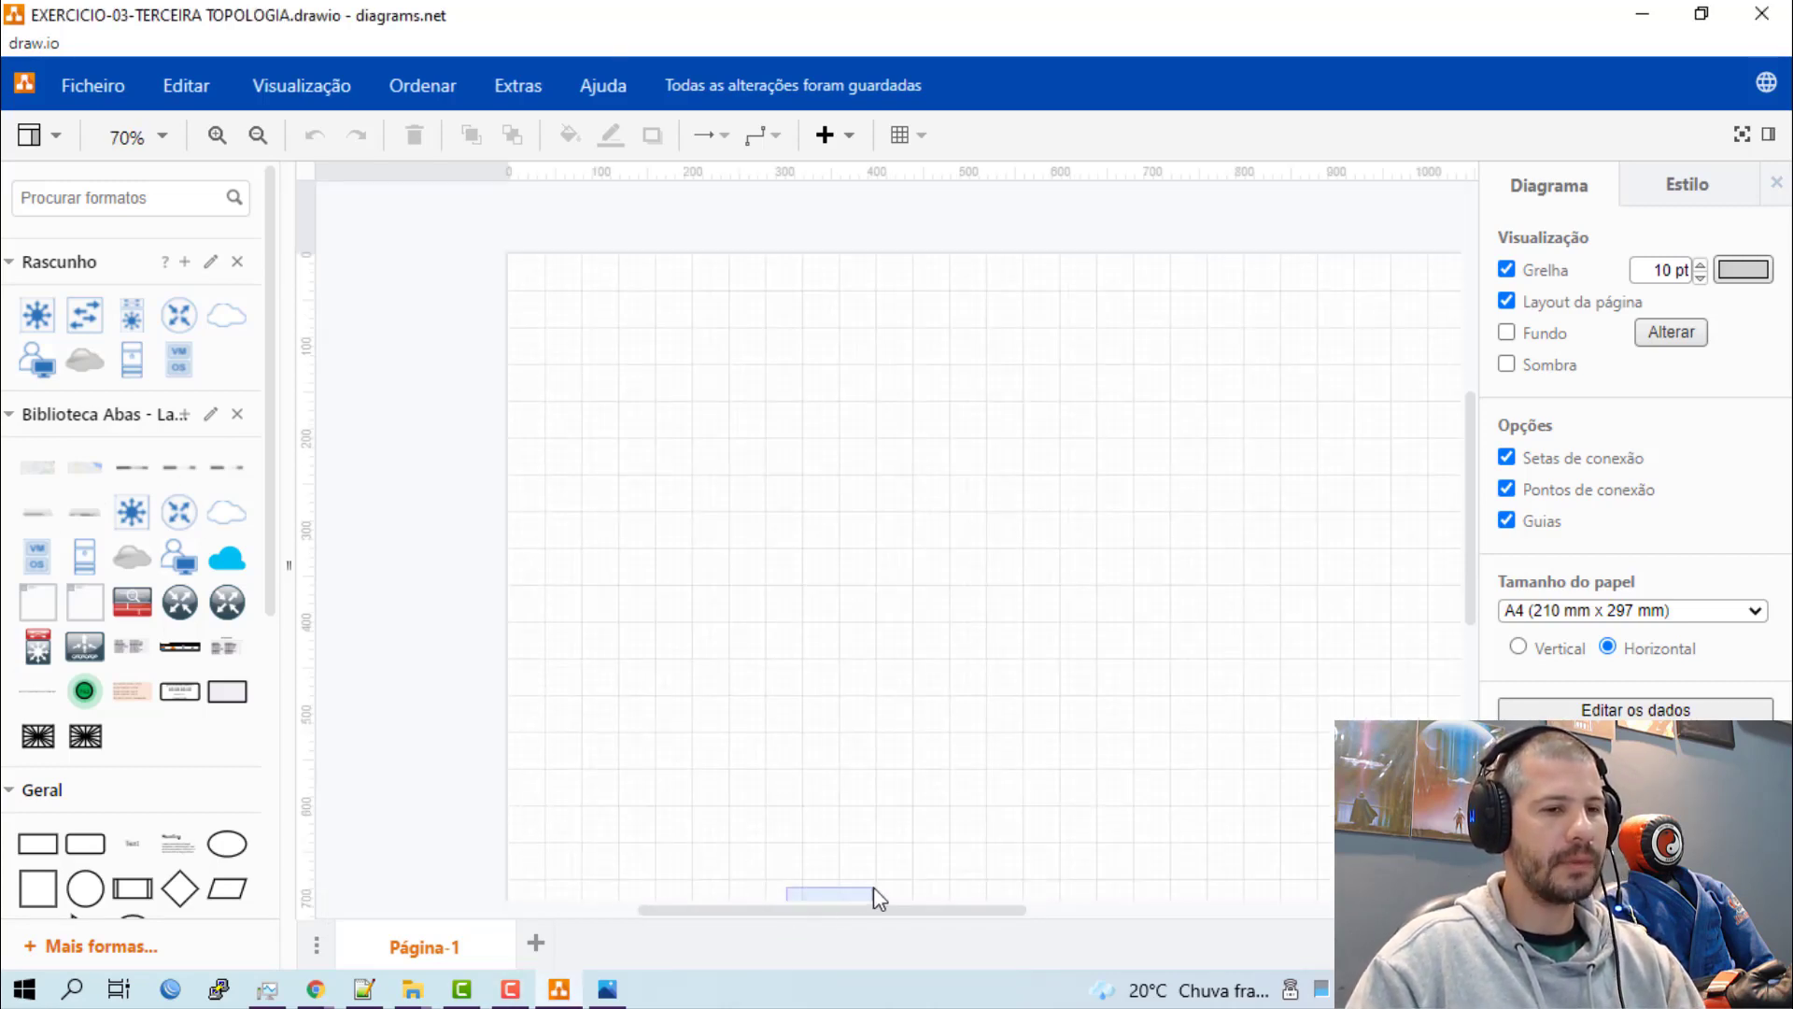
drag(873, 911, 932, 893)
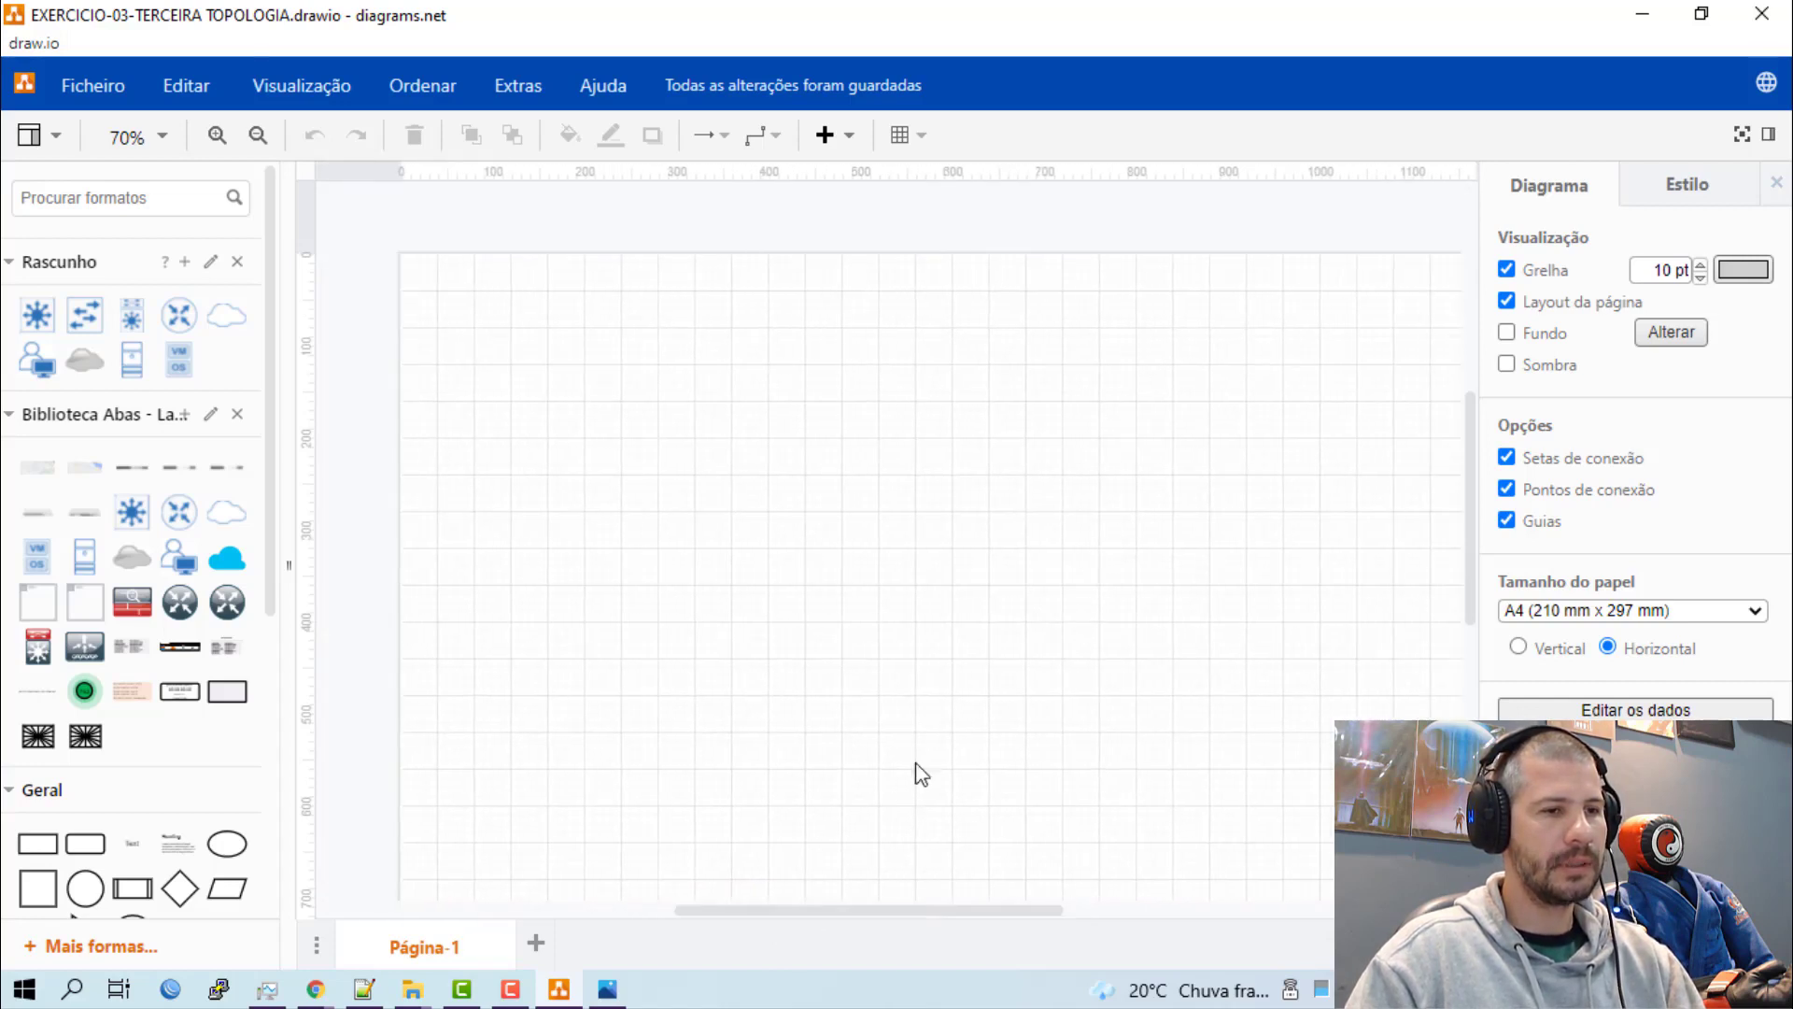
click(322, 82)
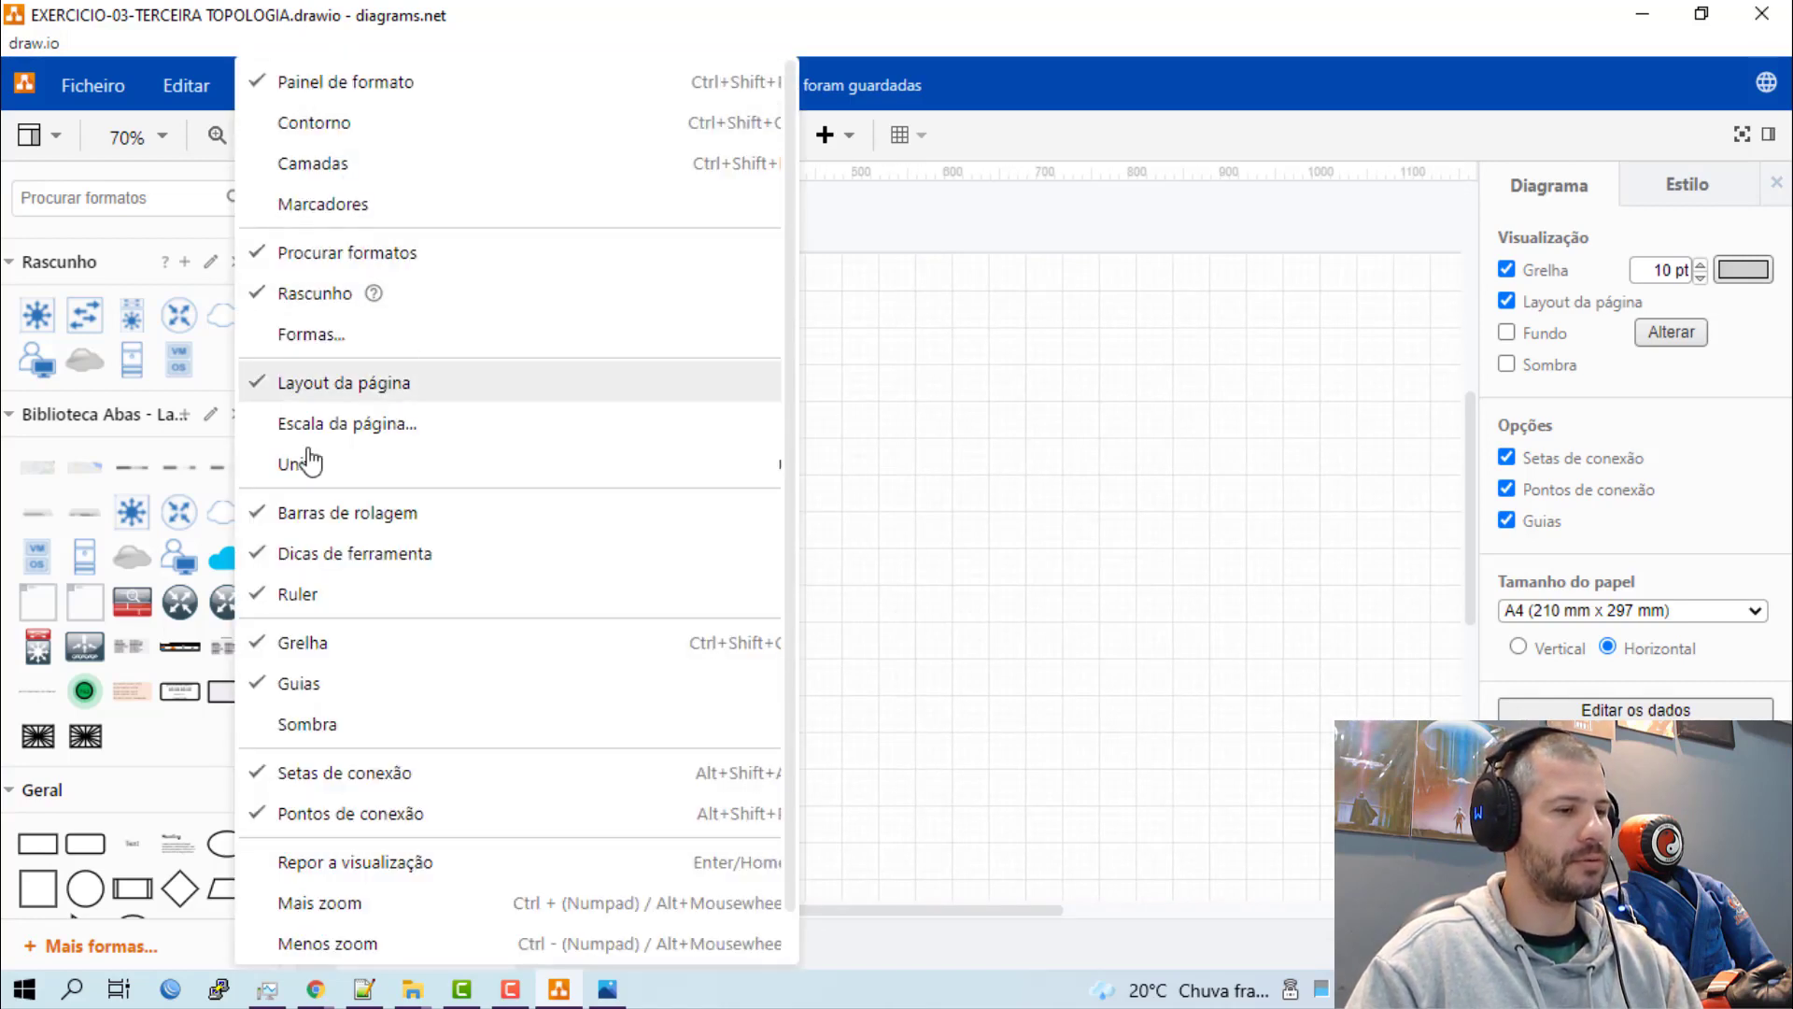
click(337, 643)
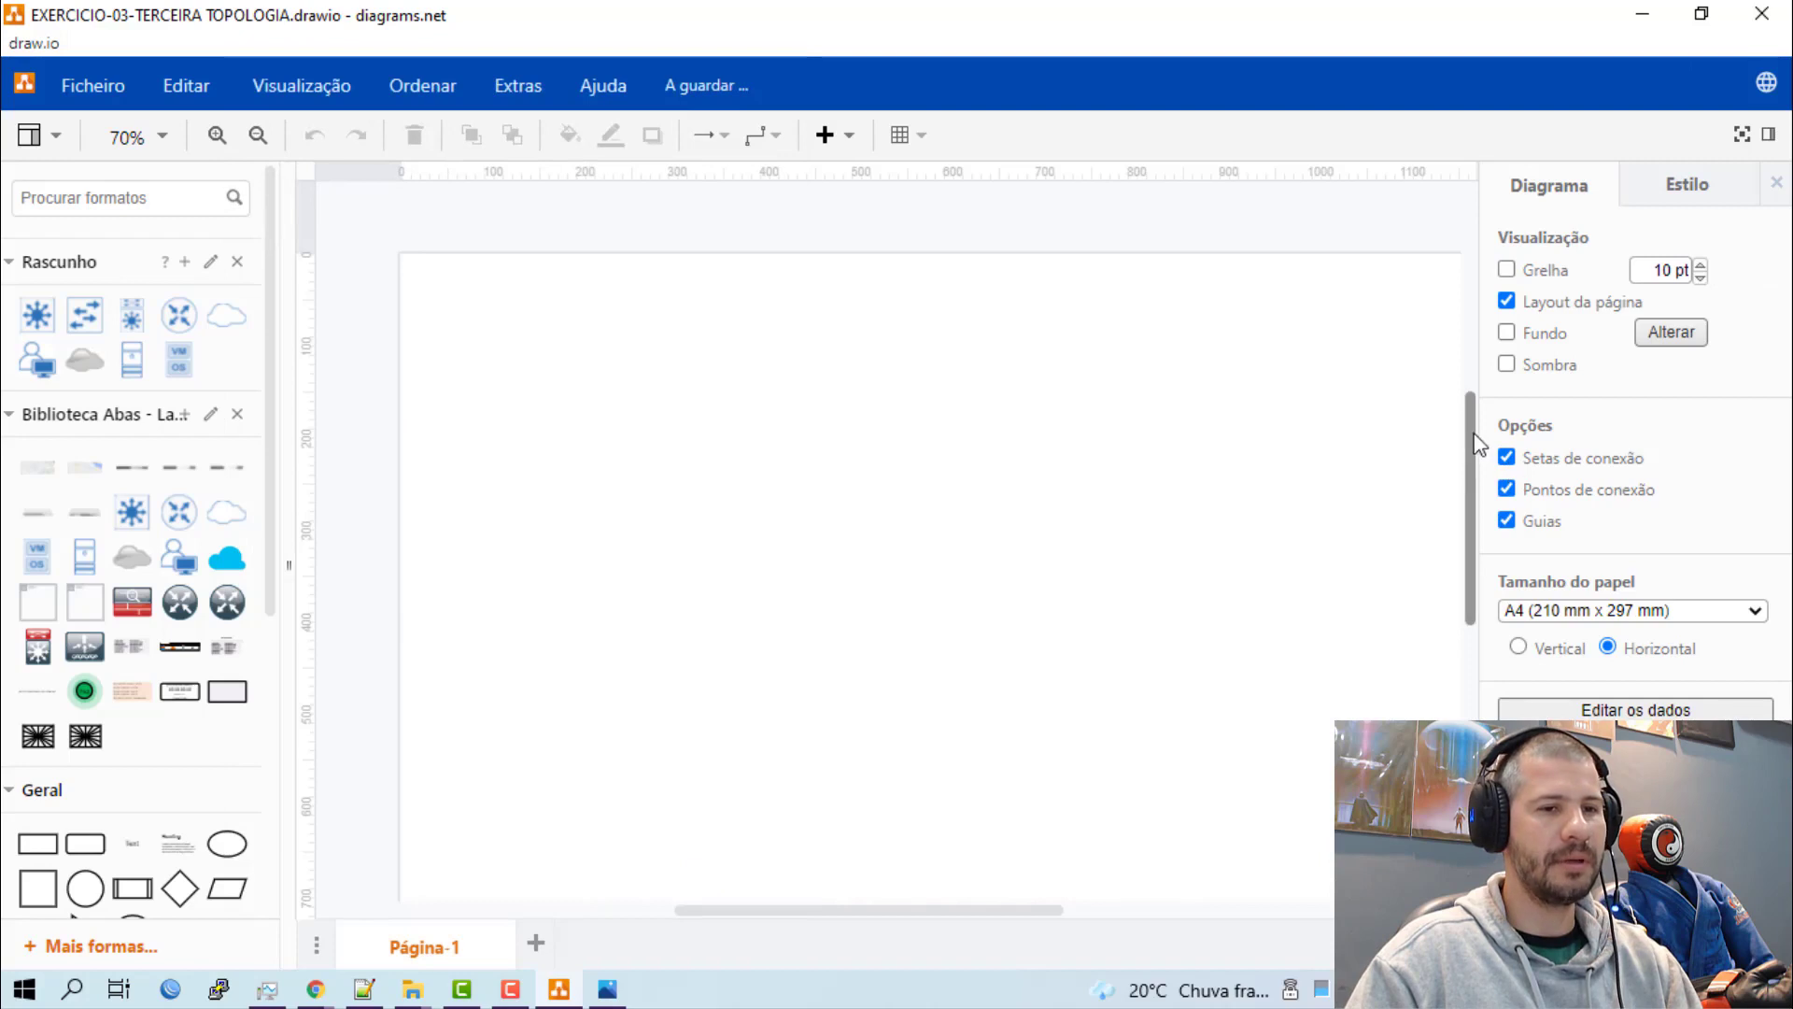
drag(1473, 433, 1472, 483)
click(1779, 186)
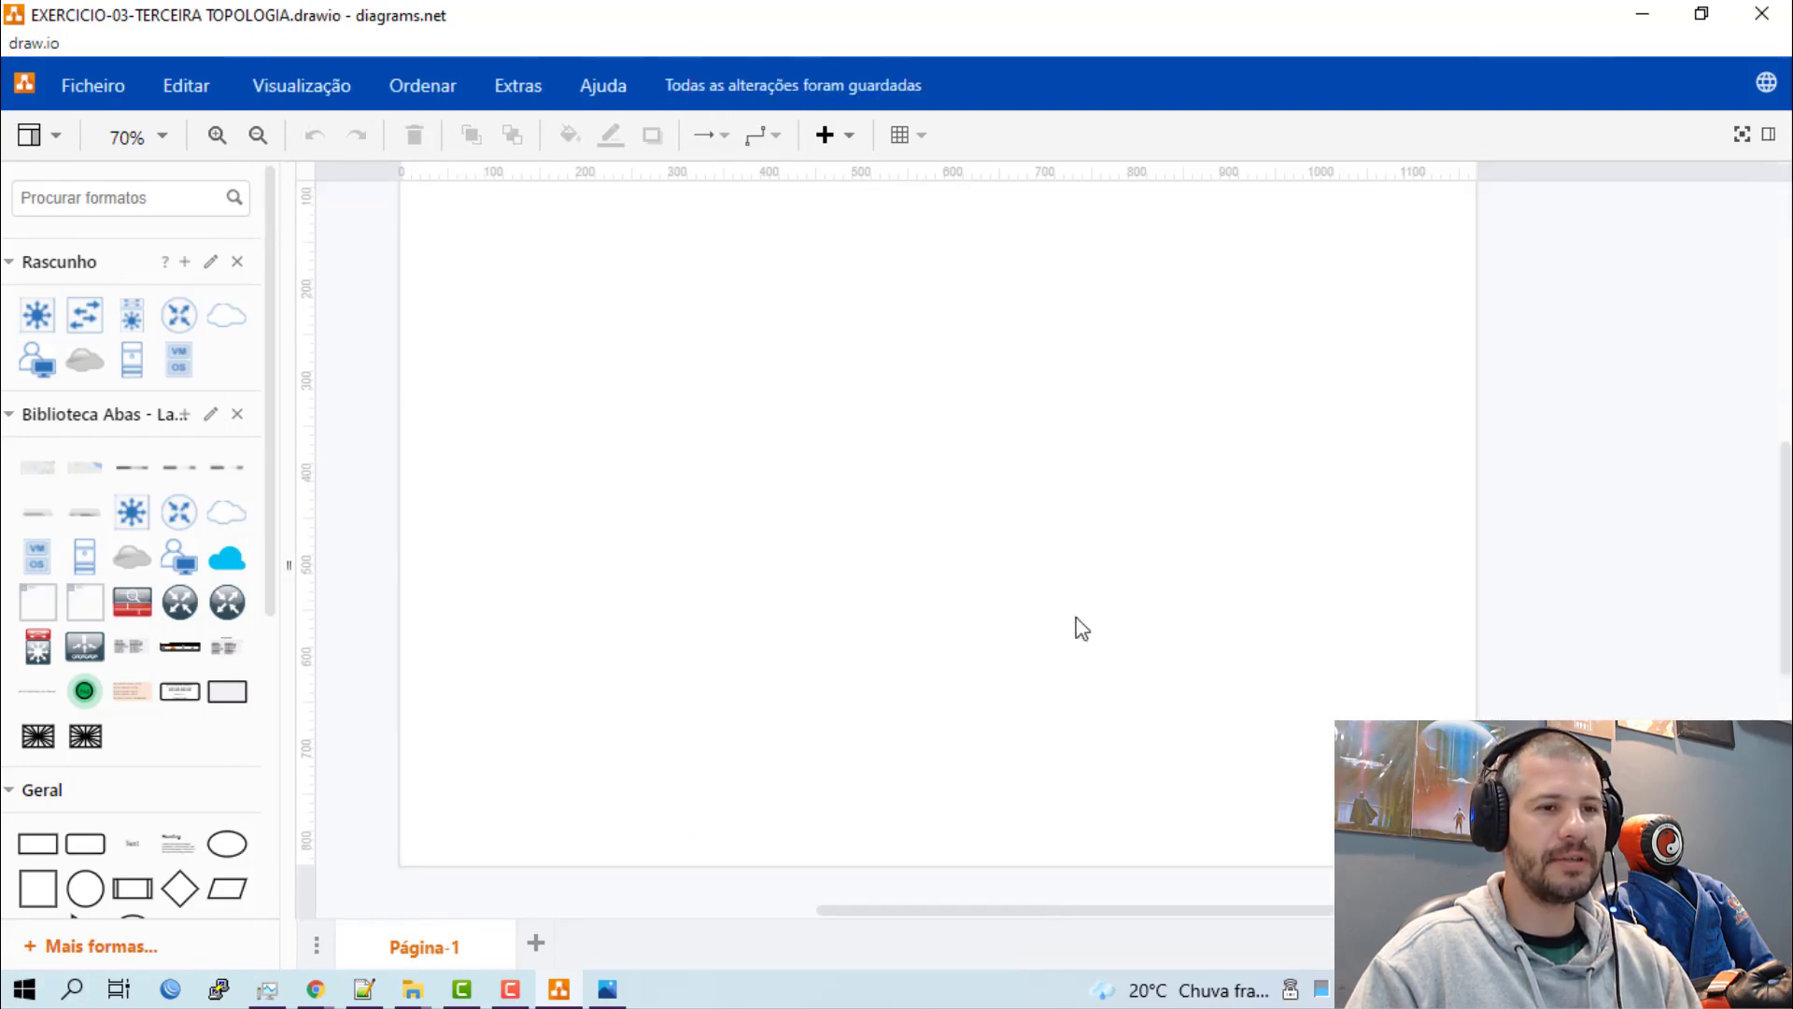
scroll(1184, 619, up, 2)
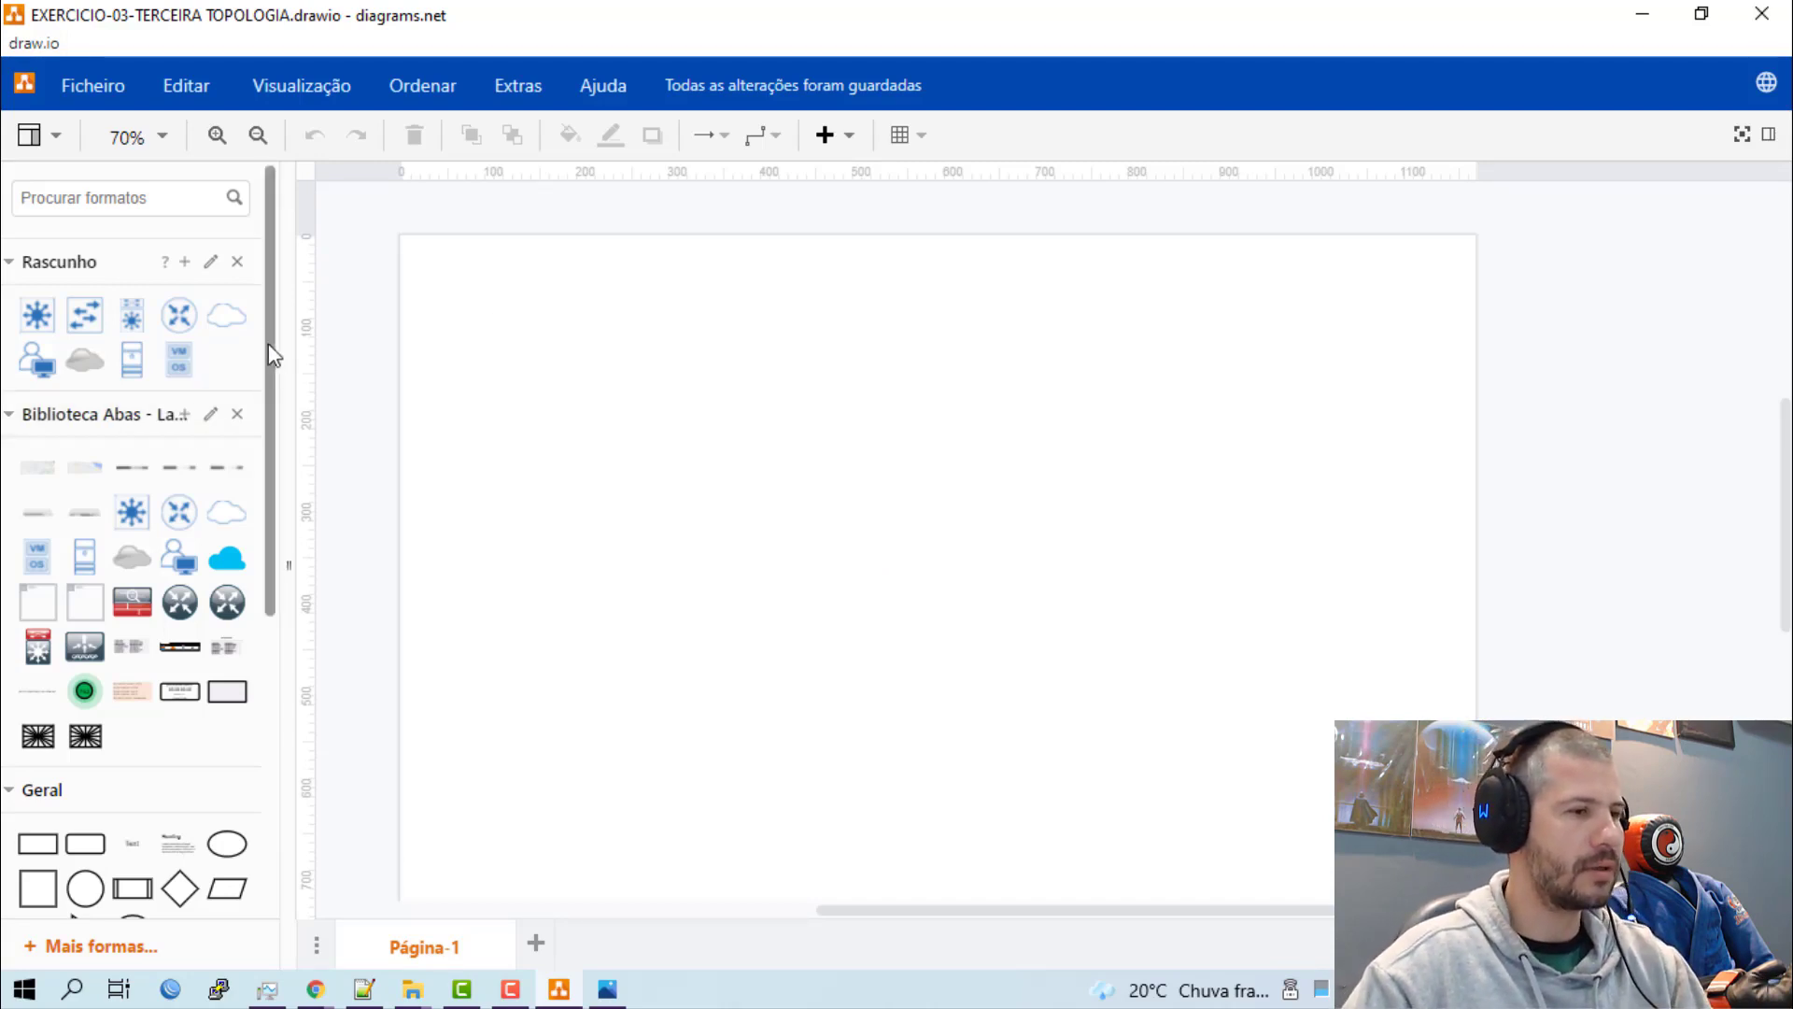
Search the shape library for "cloud" and place a plain outlined cloud near the page's upper-right corner.
click(116, 203)
text(cloud)
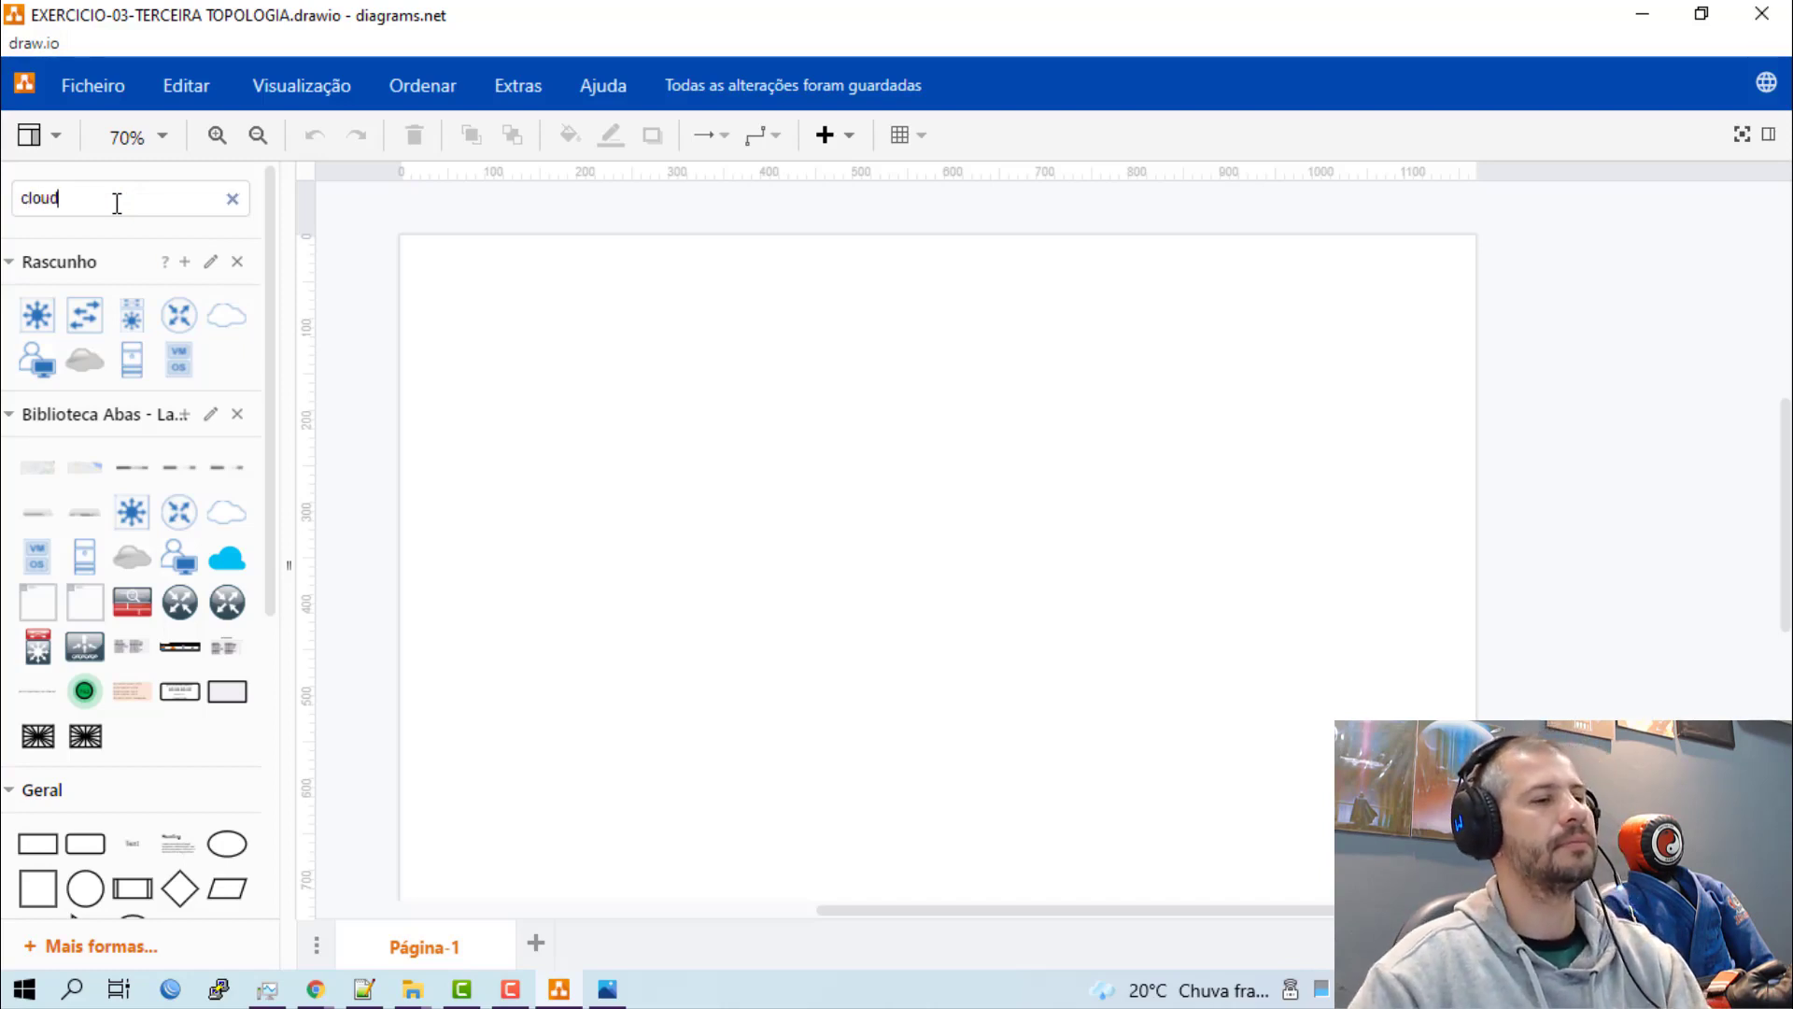
key(Return)
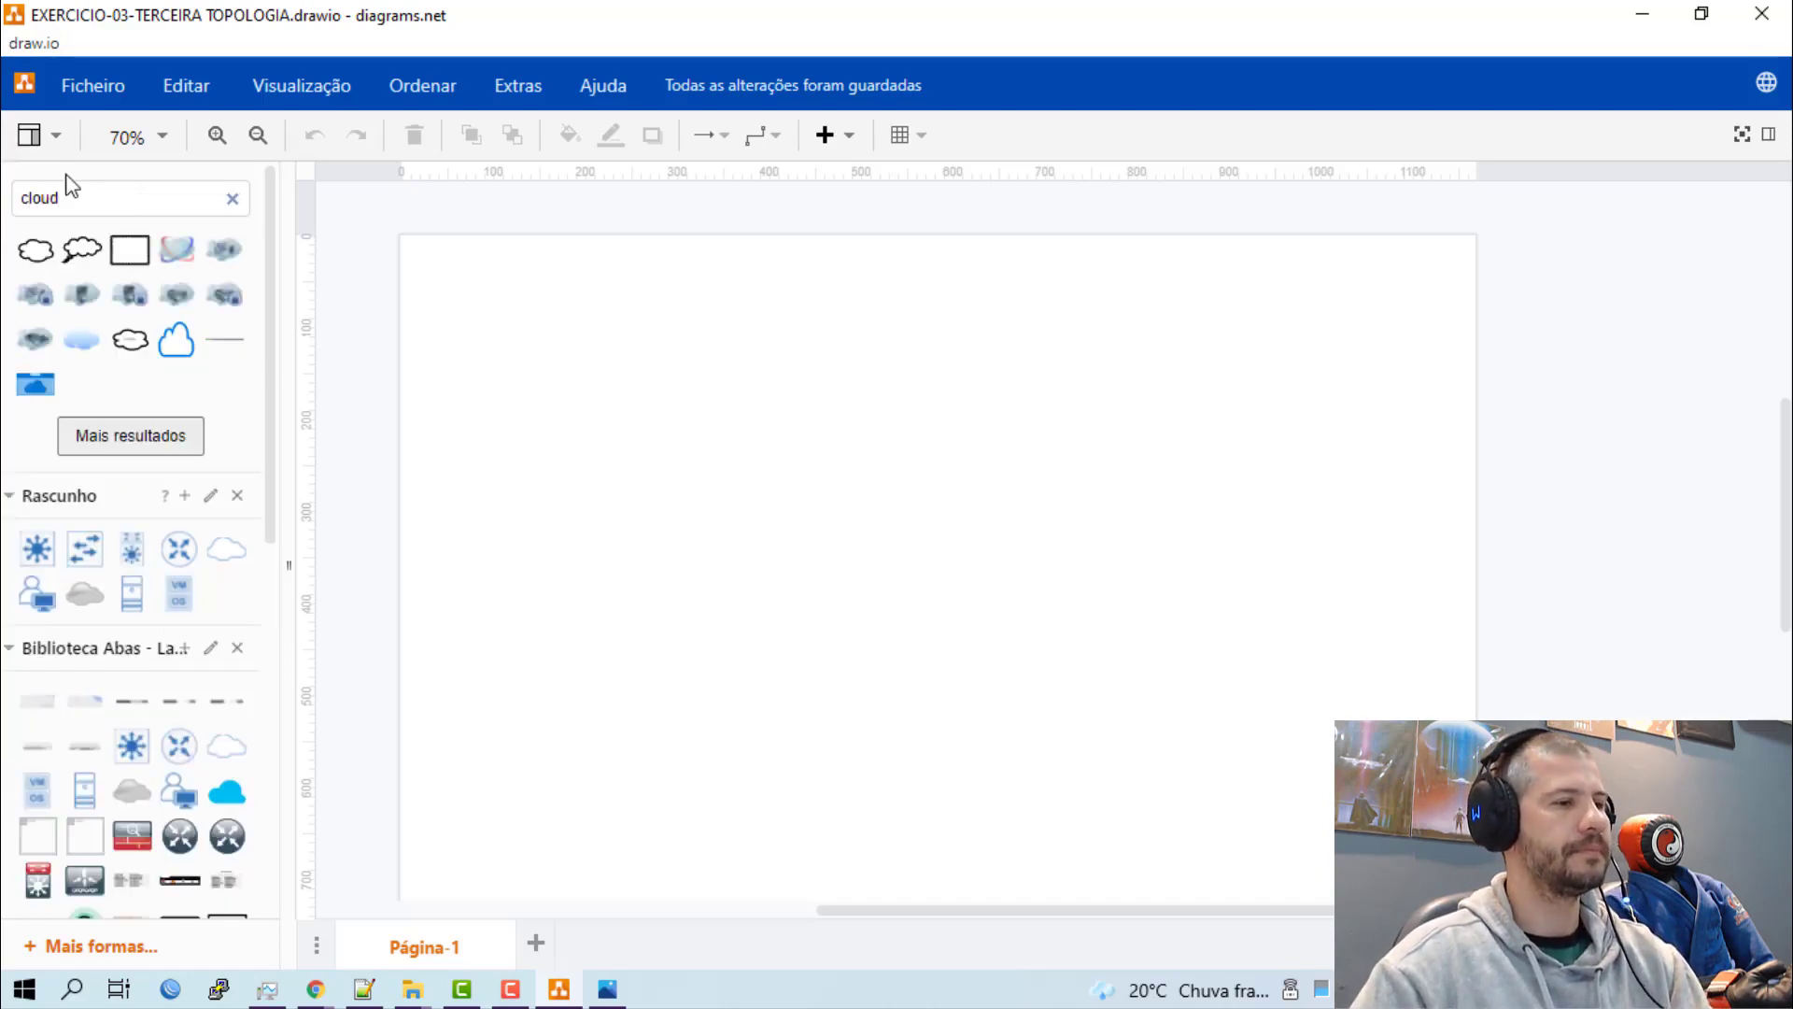
click(36, 249)
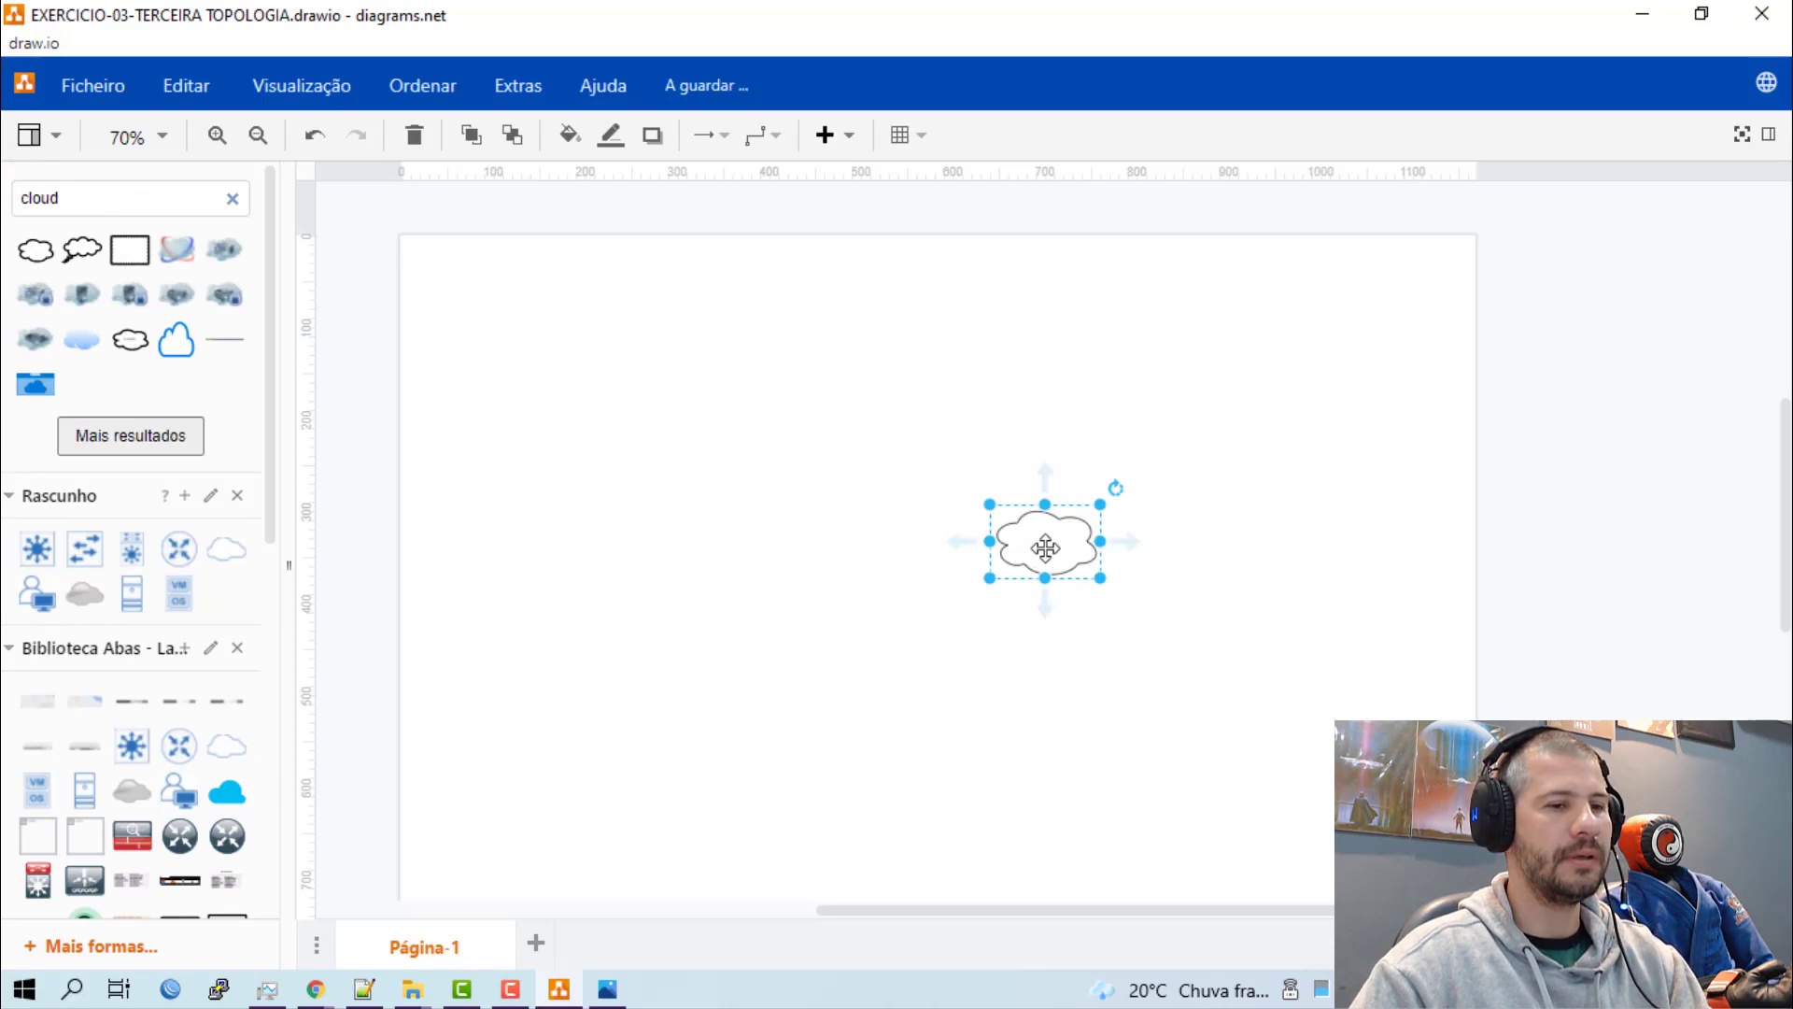
drag(1045, 547, 1324, 307)
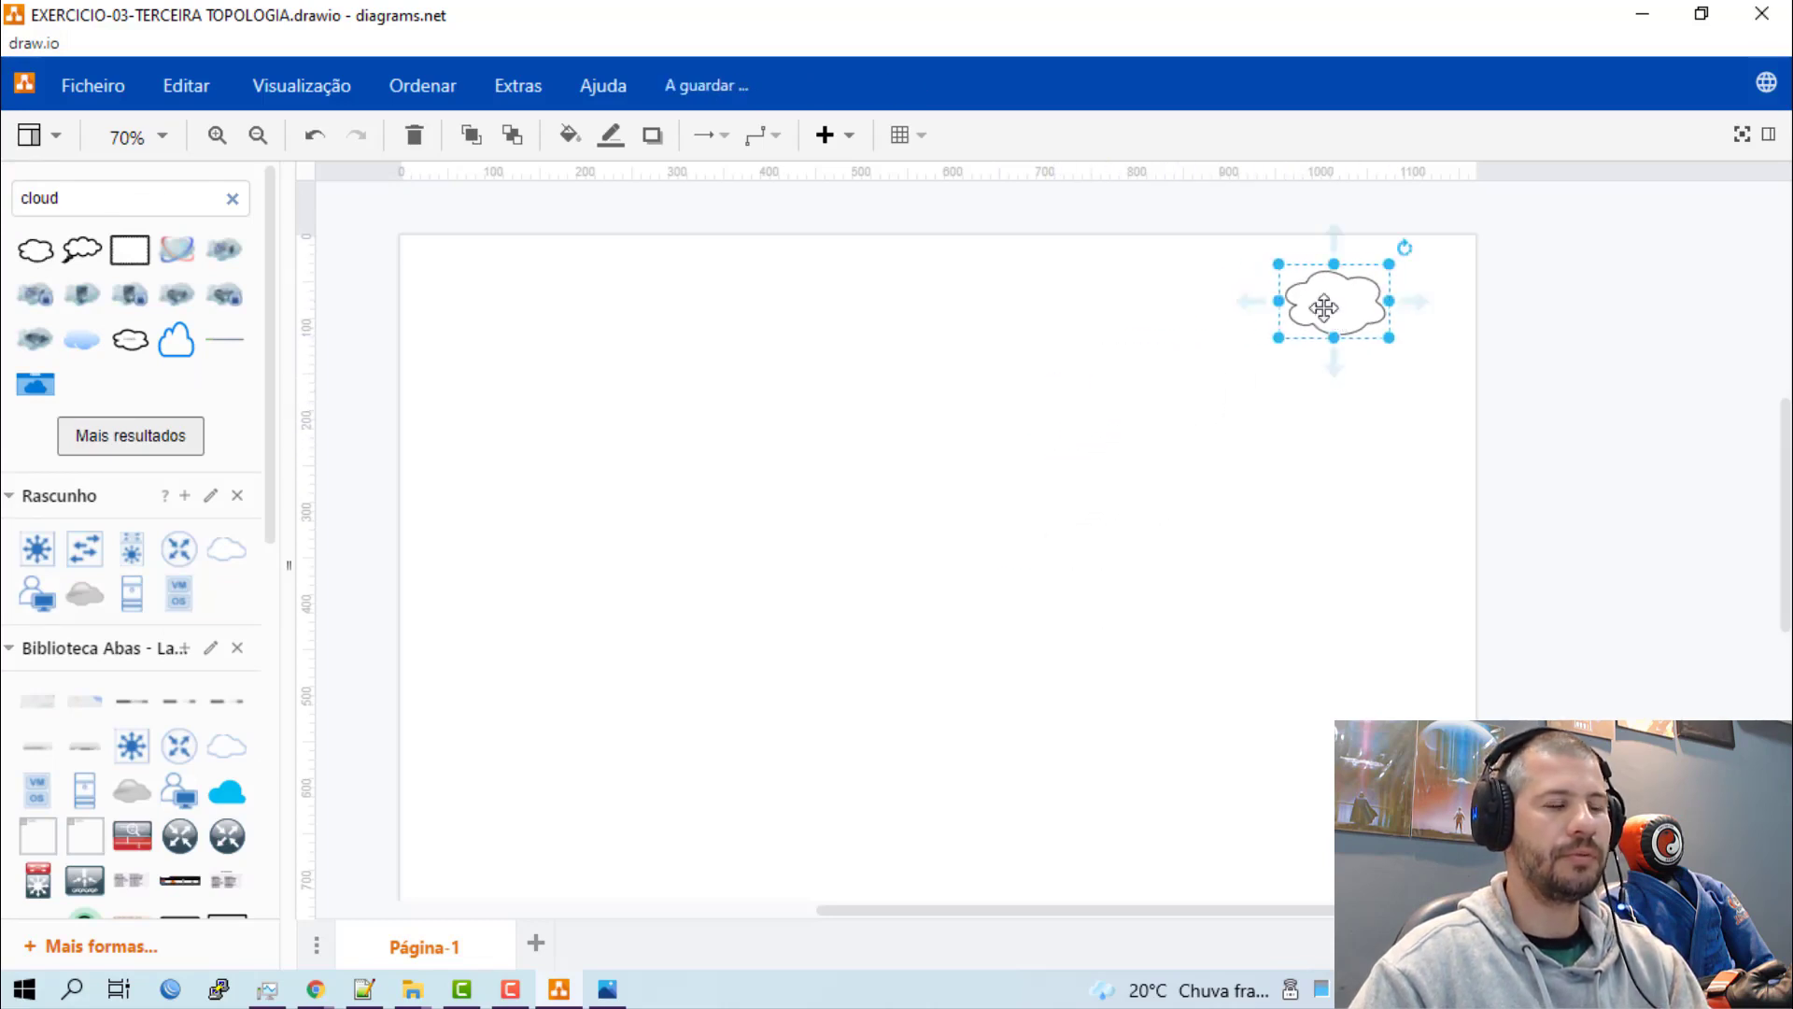
Add two more outlined clouds and arrange all three in a spaced row along the page's upper edge.
click(35, 249)
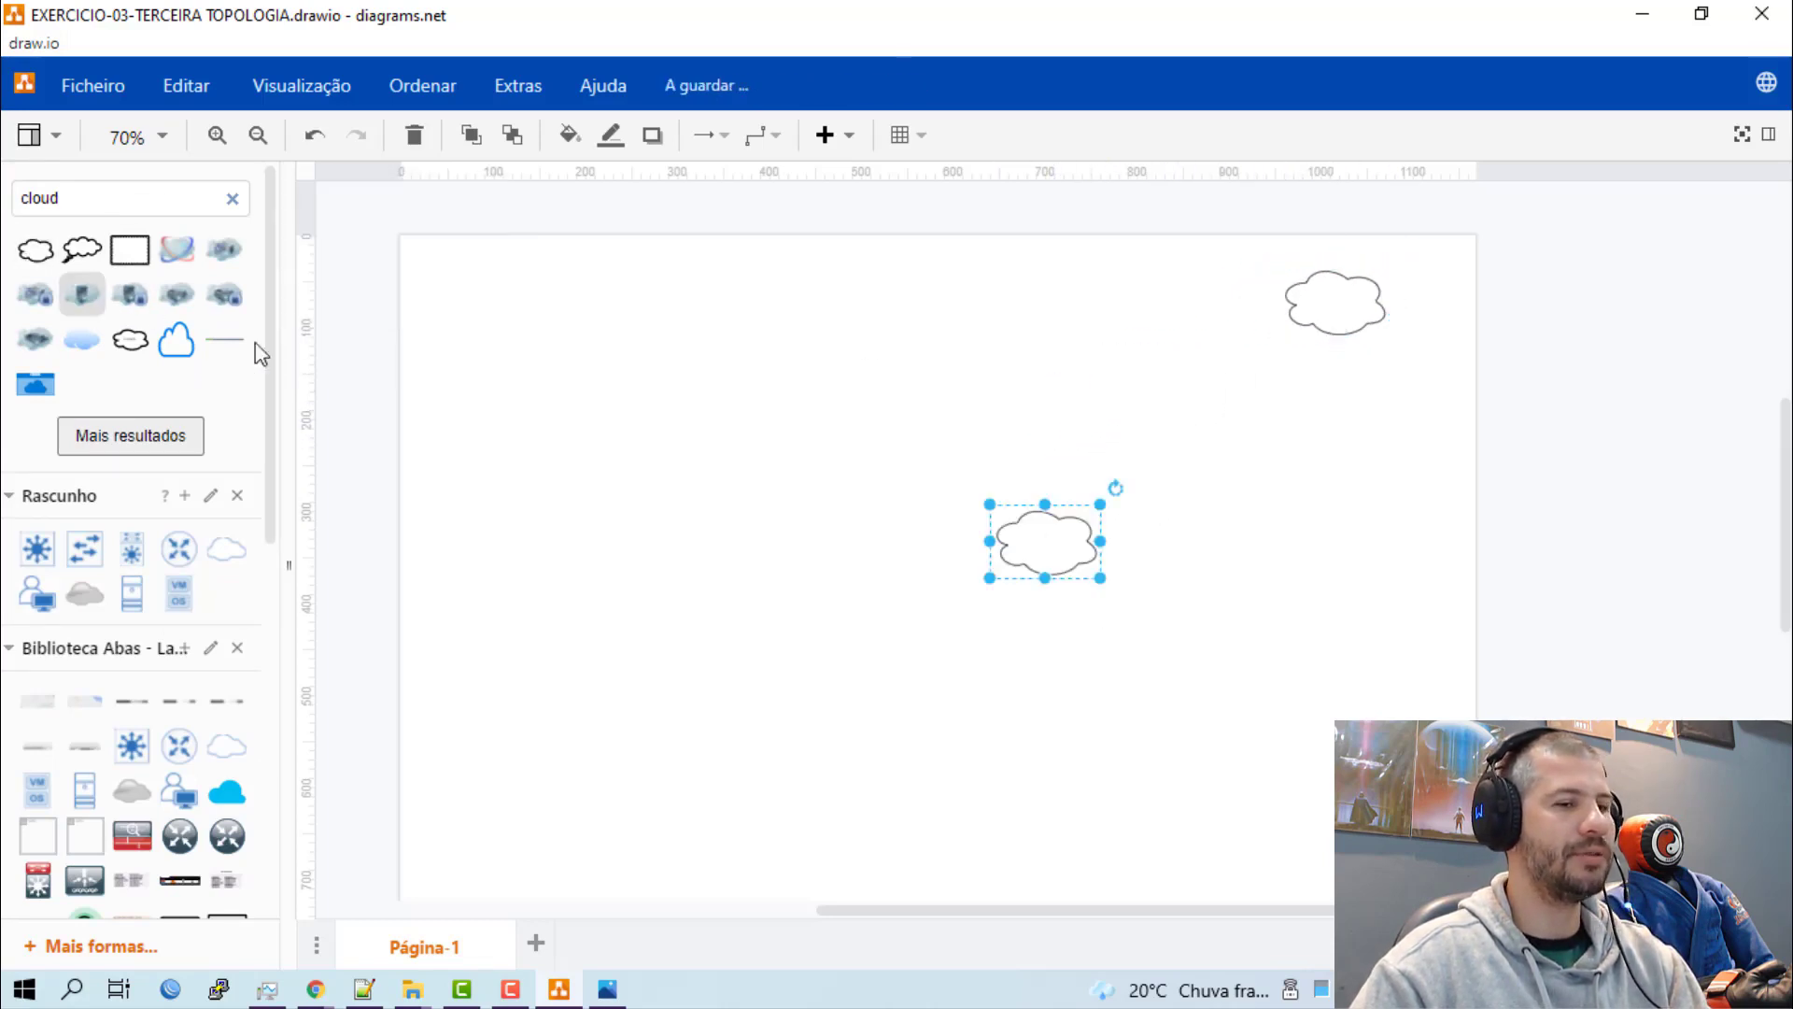
drag(1046, 549, 929, 320)
drag(1161, 308, 1105, 300)
drag(1303, 295, 1299, 311)
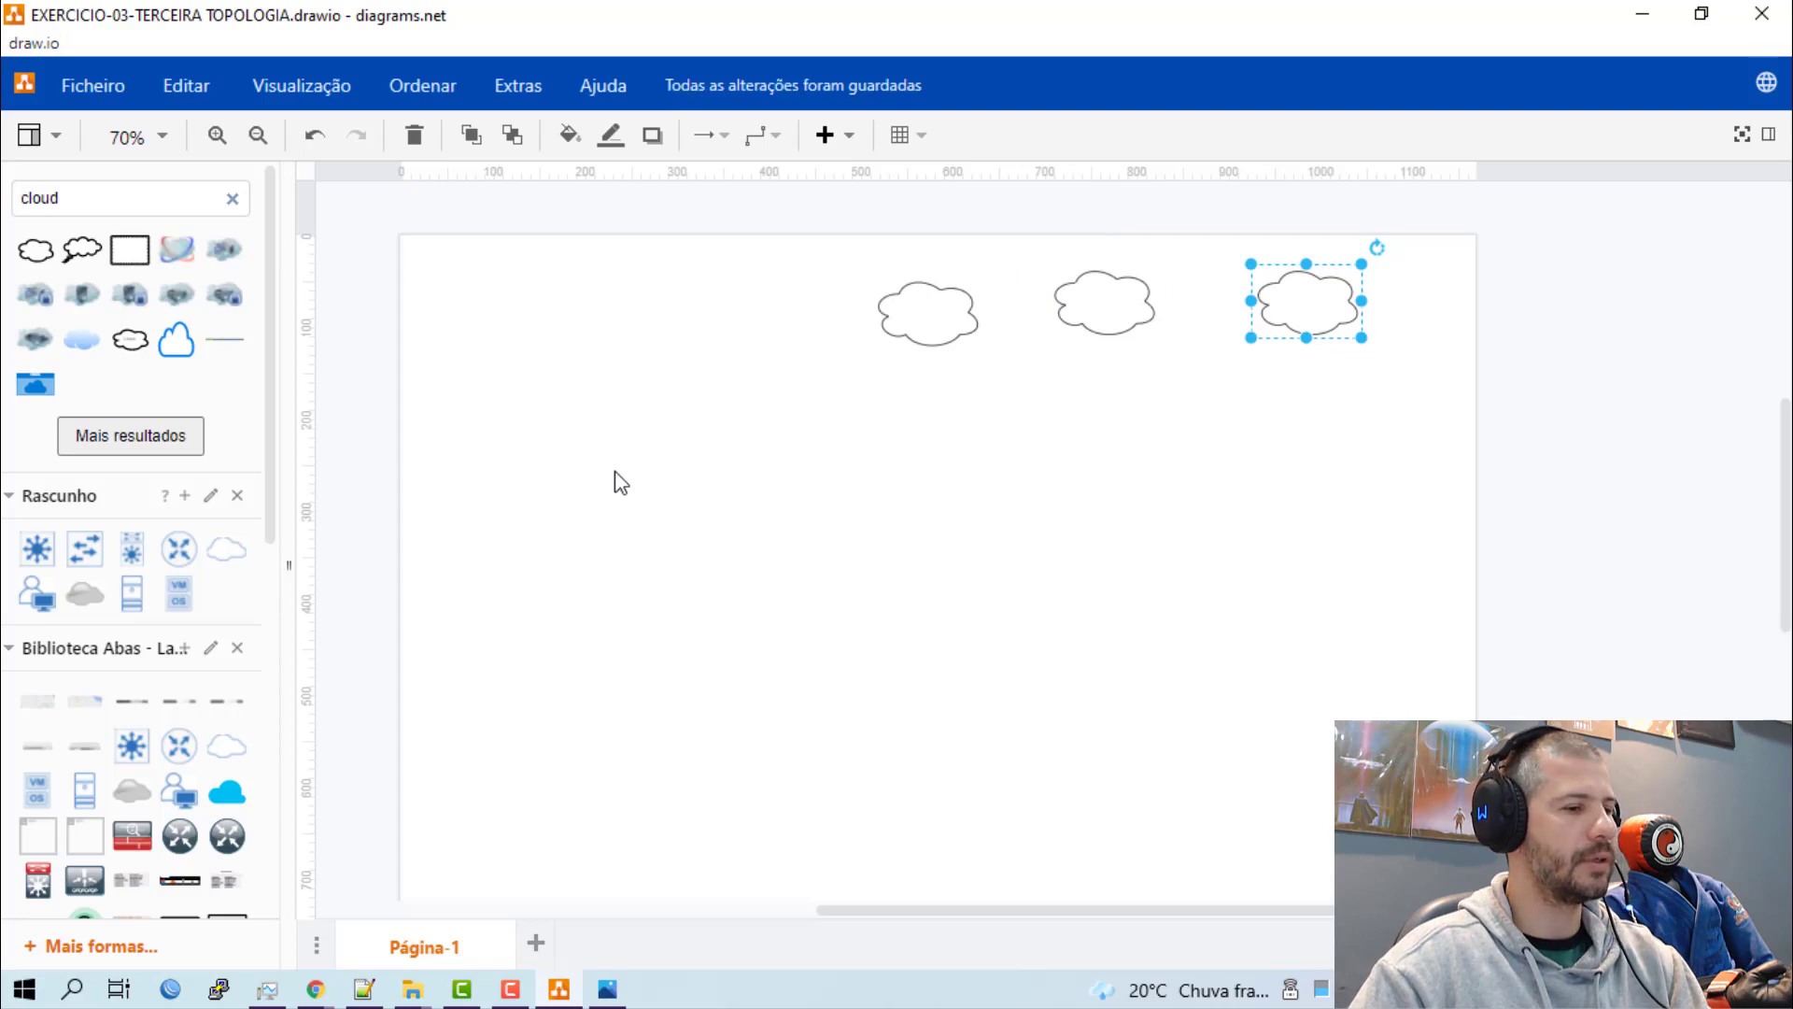
Search the shape library for "router", expand the results, and place the round Router shape below the rightmost cloud.
double_click(124, 189)
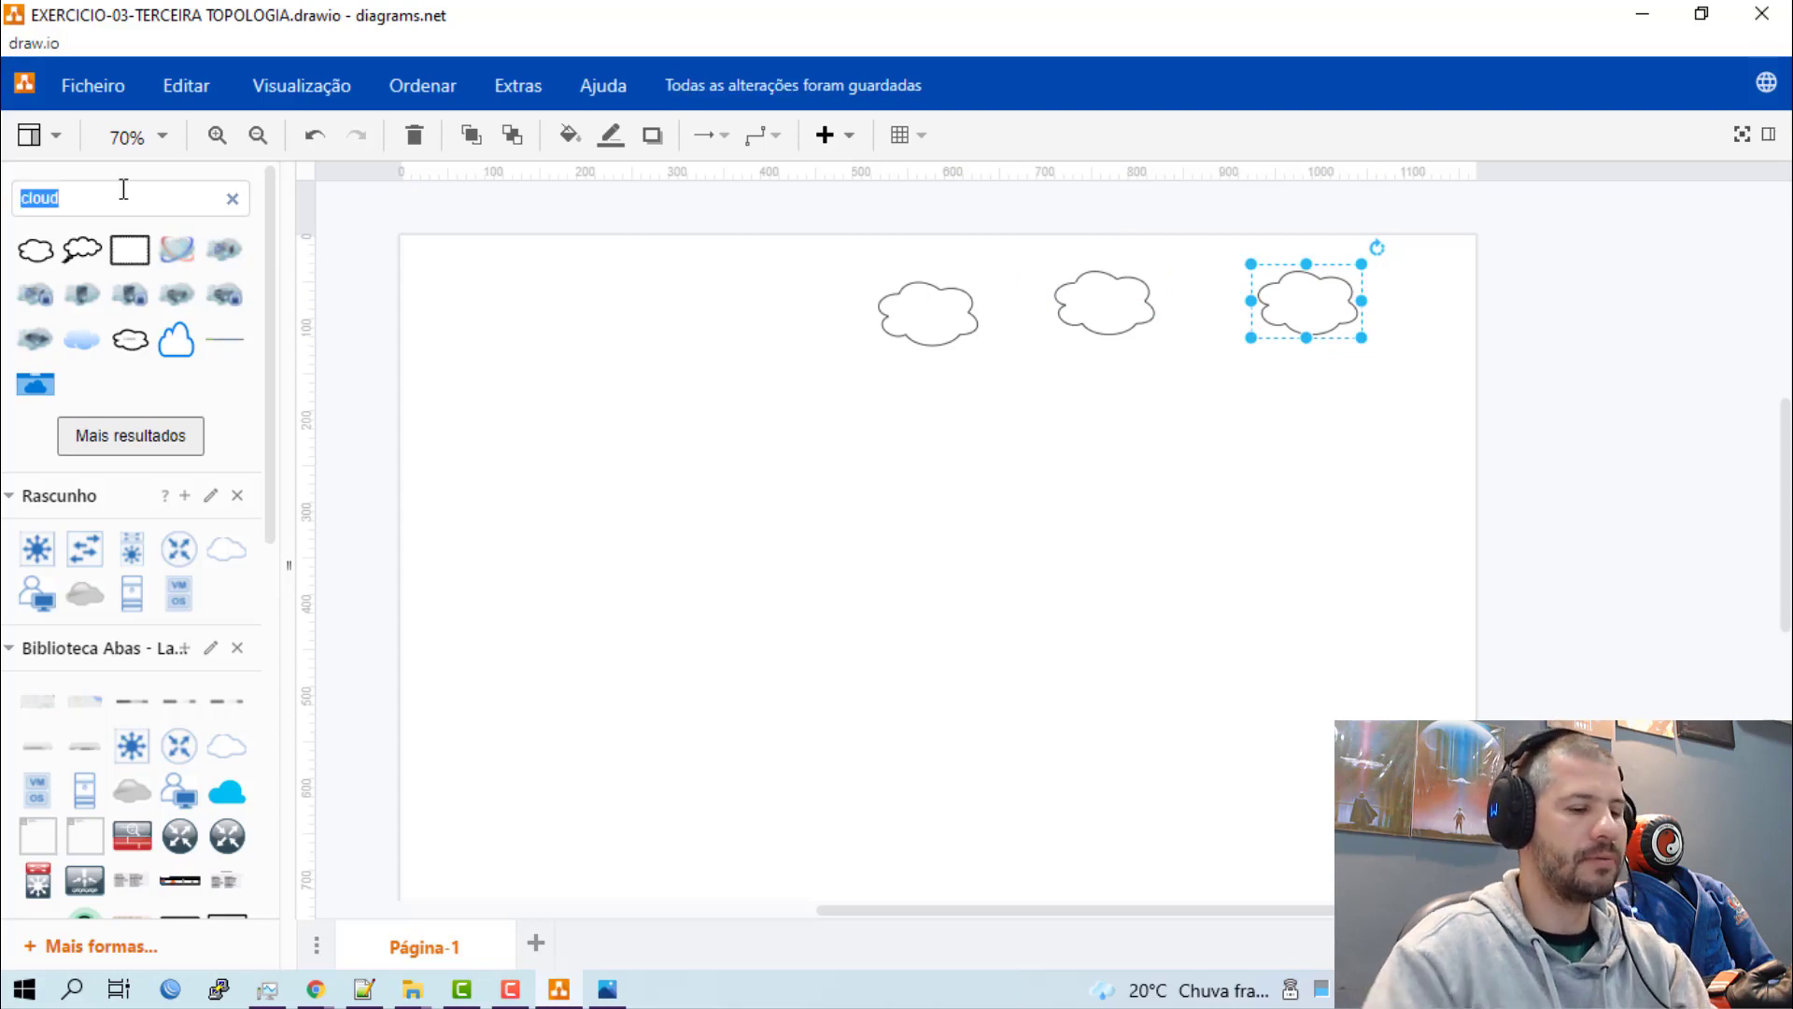
text(router)
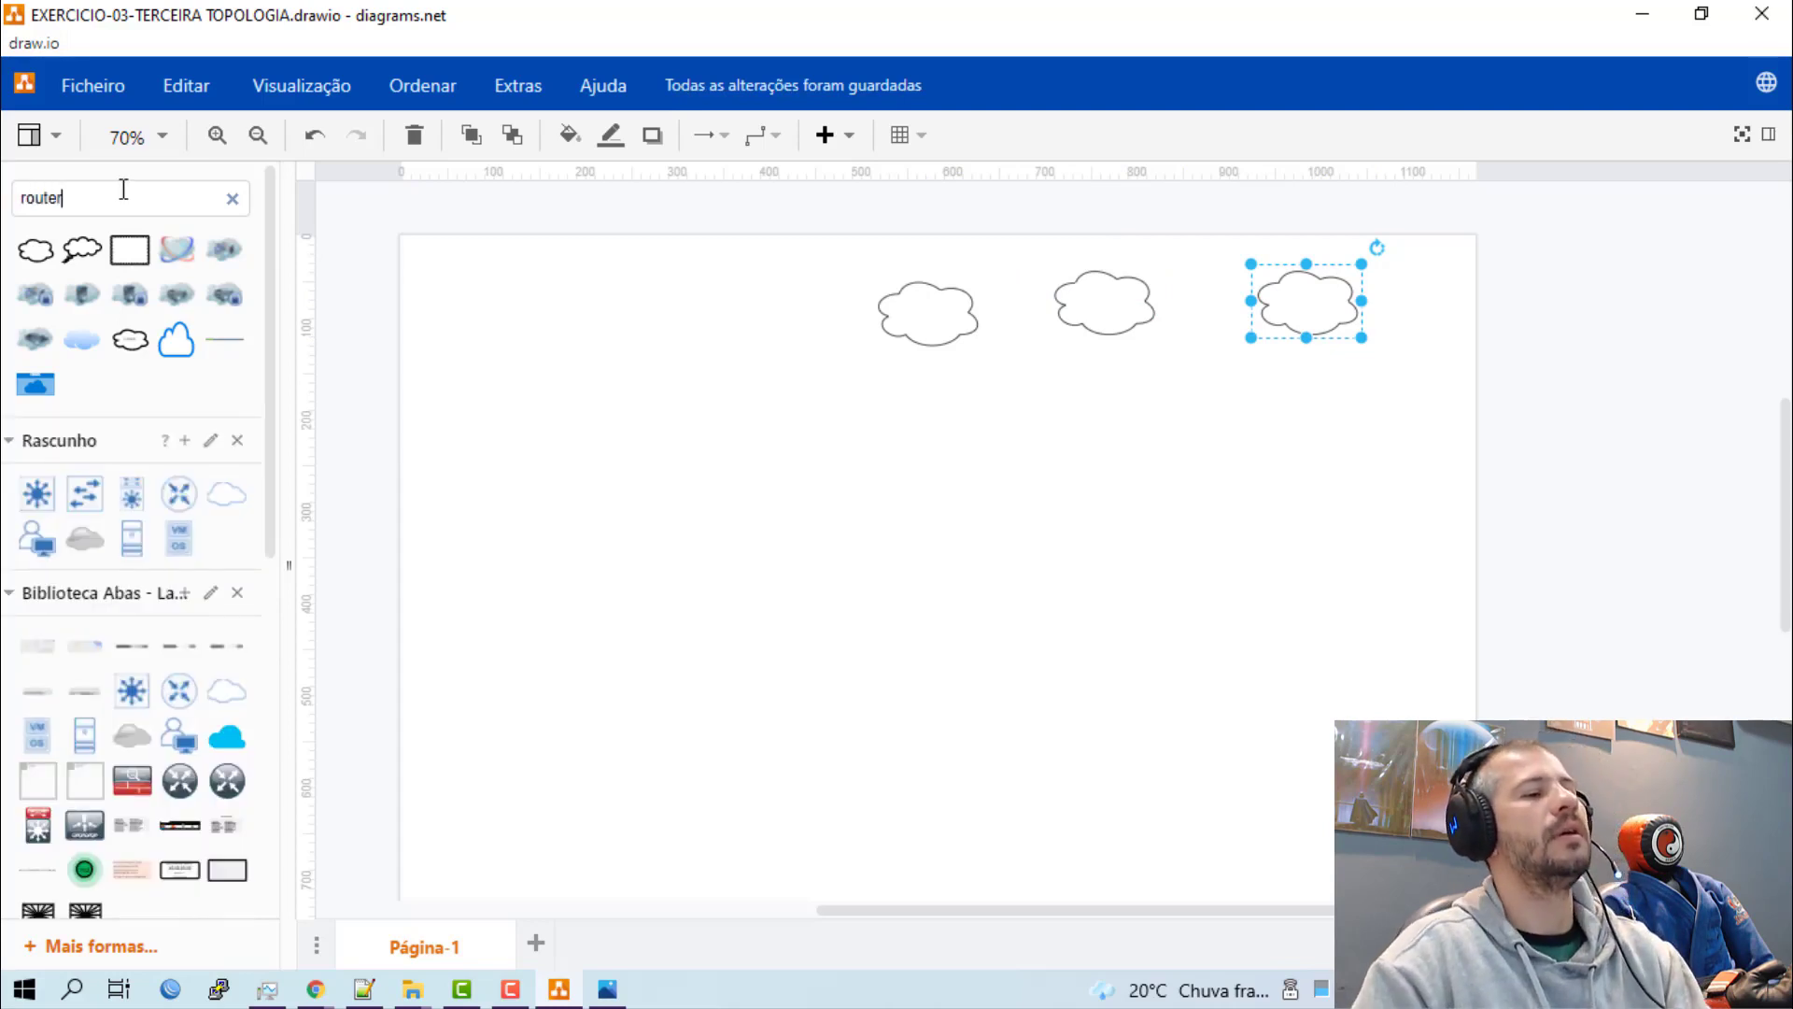
key(Return)
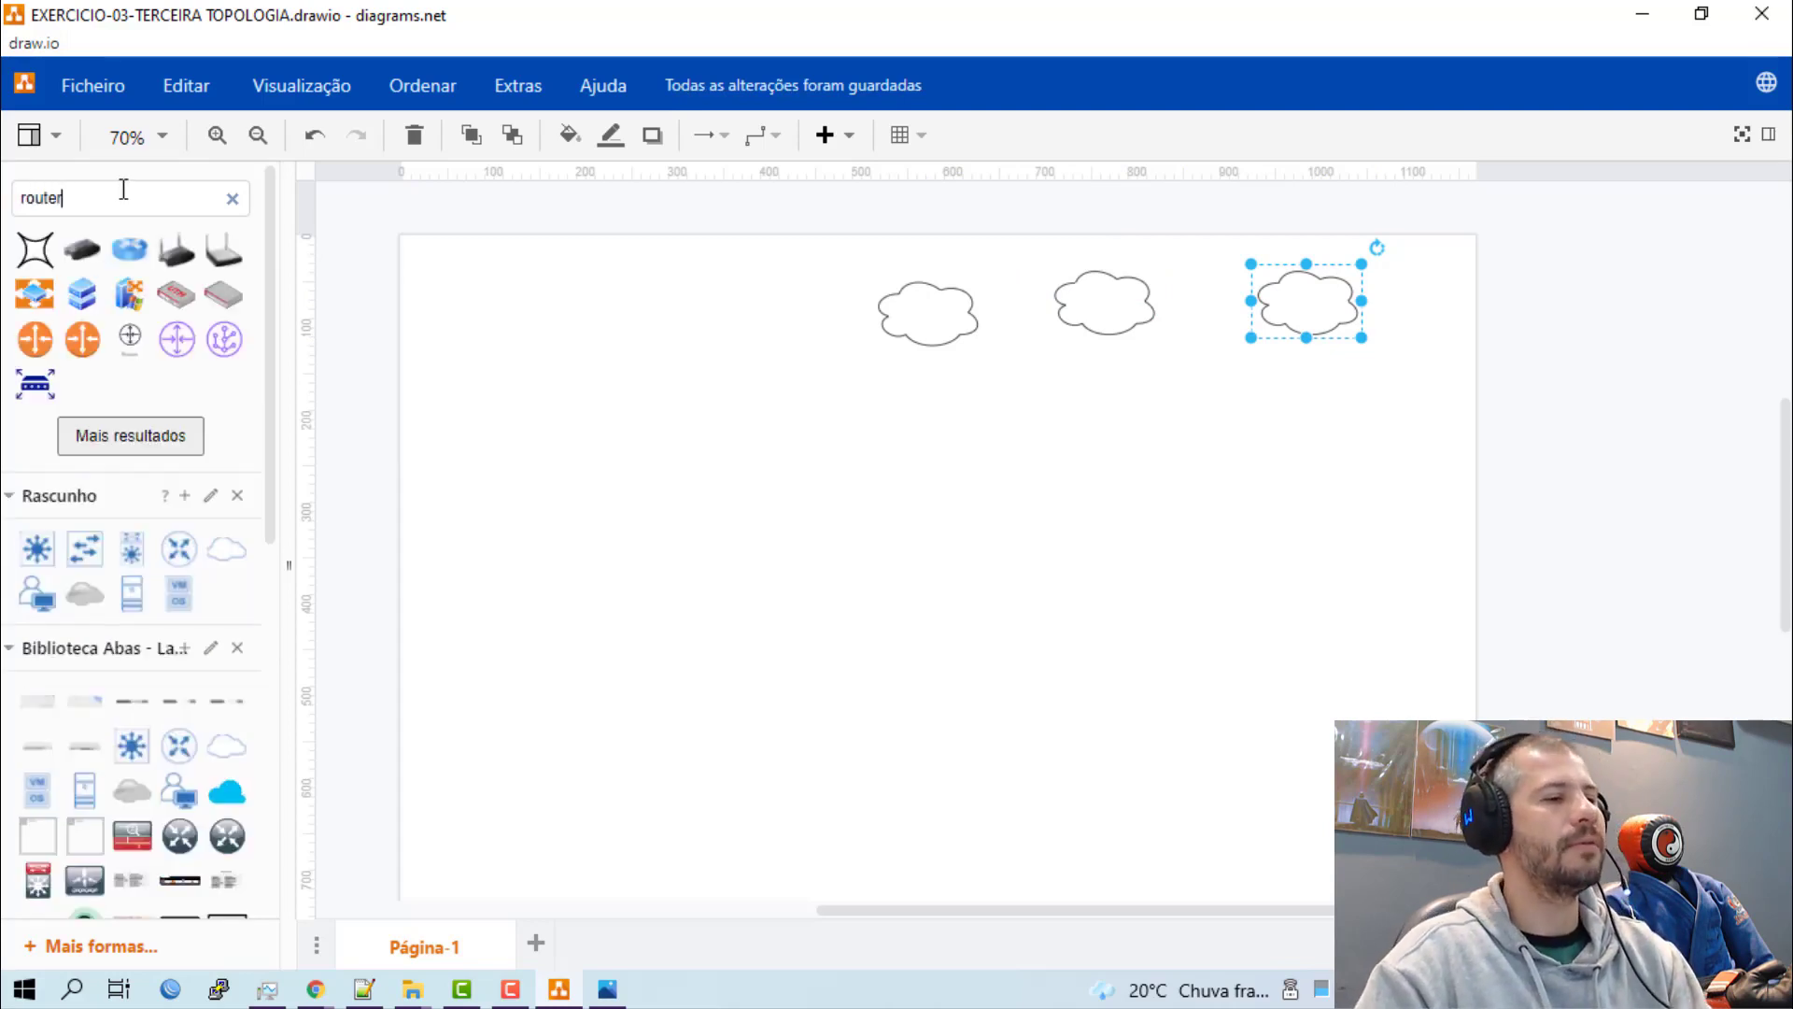
click(145, 456)
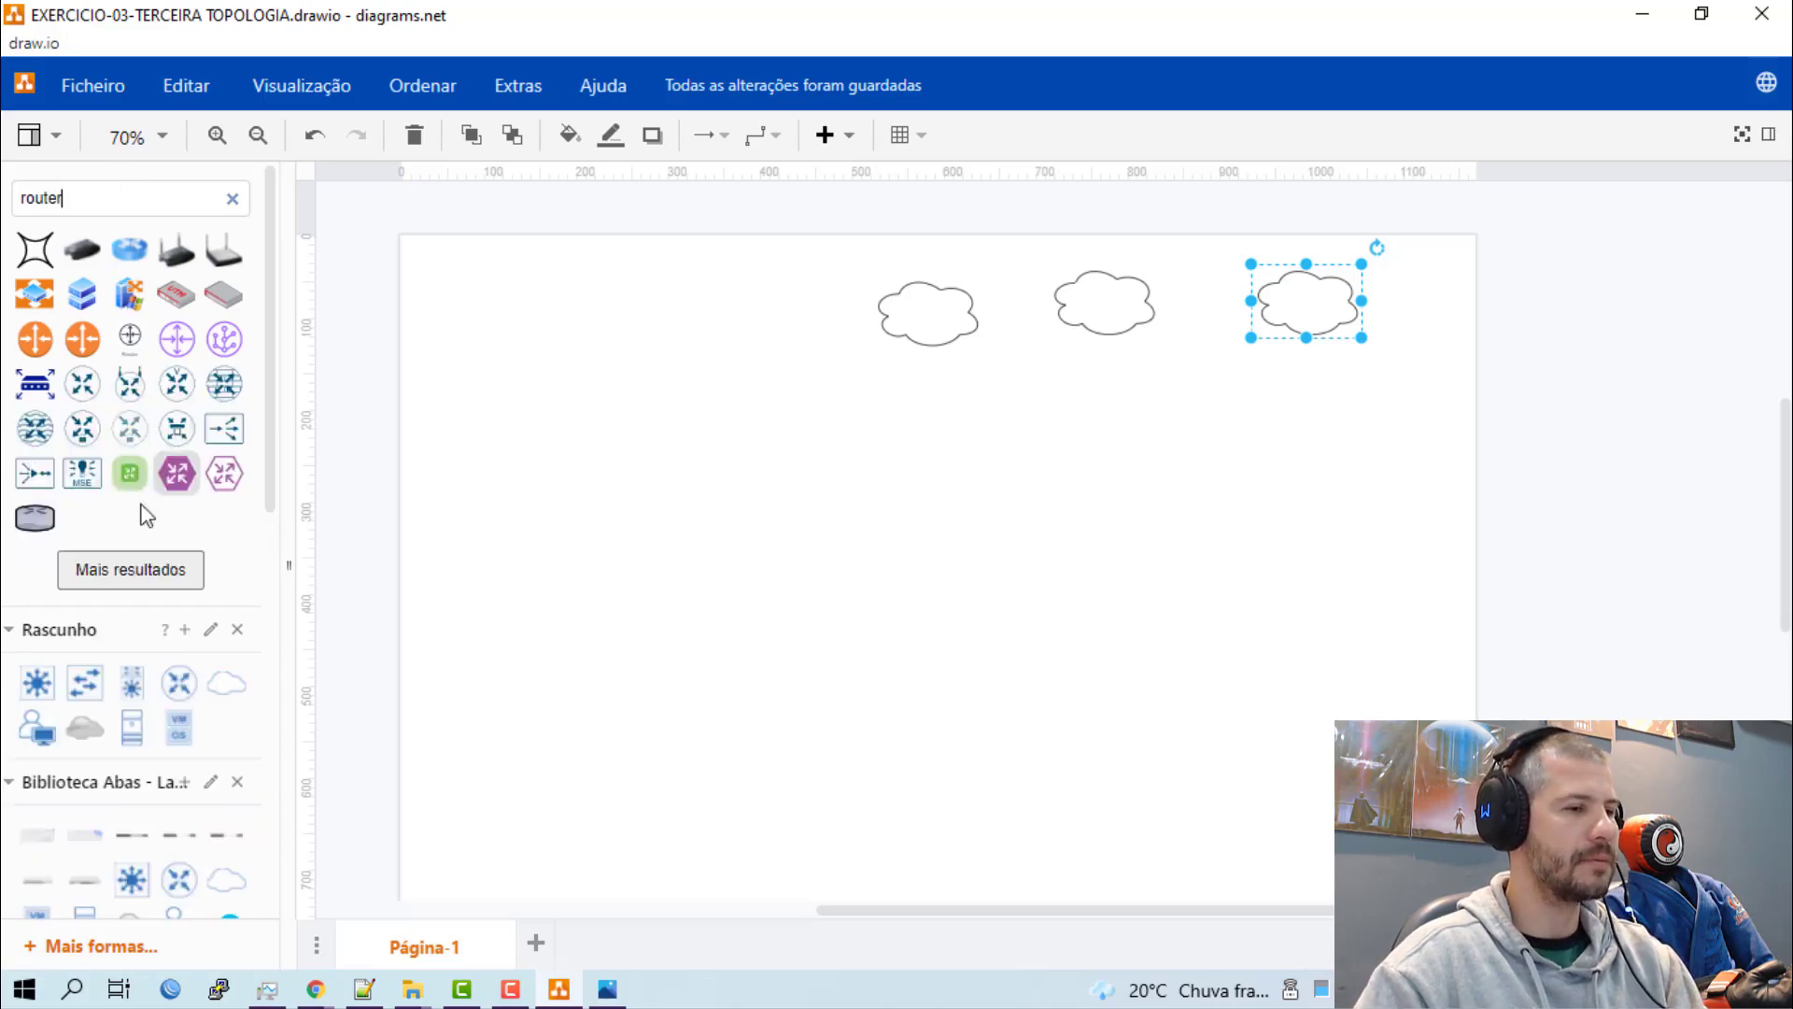
click(140, 572)
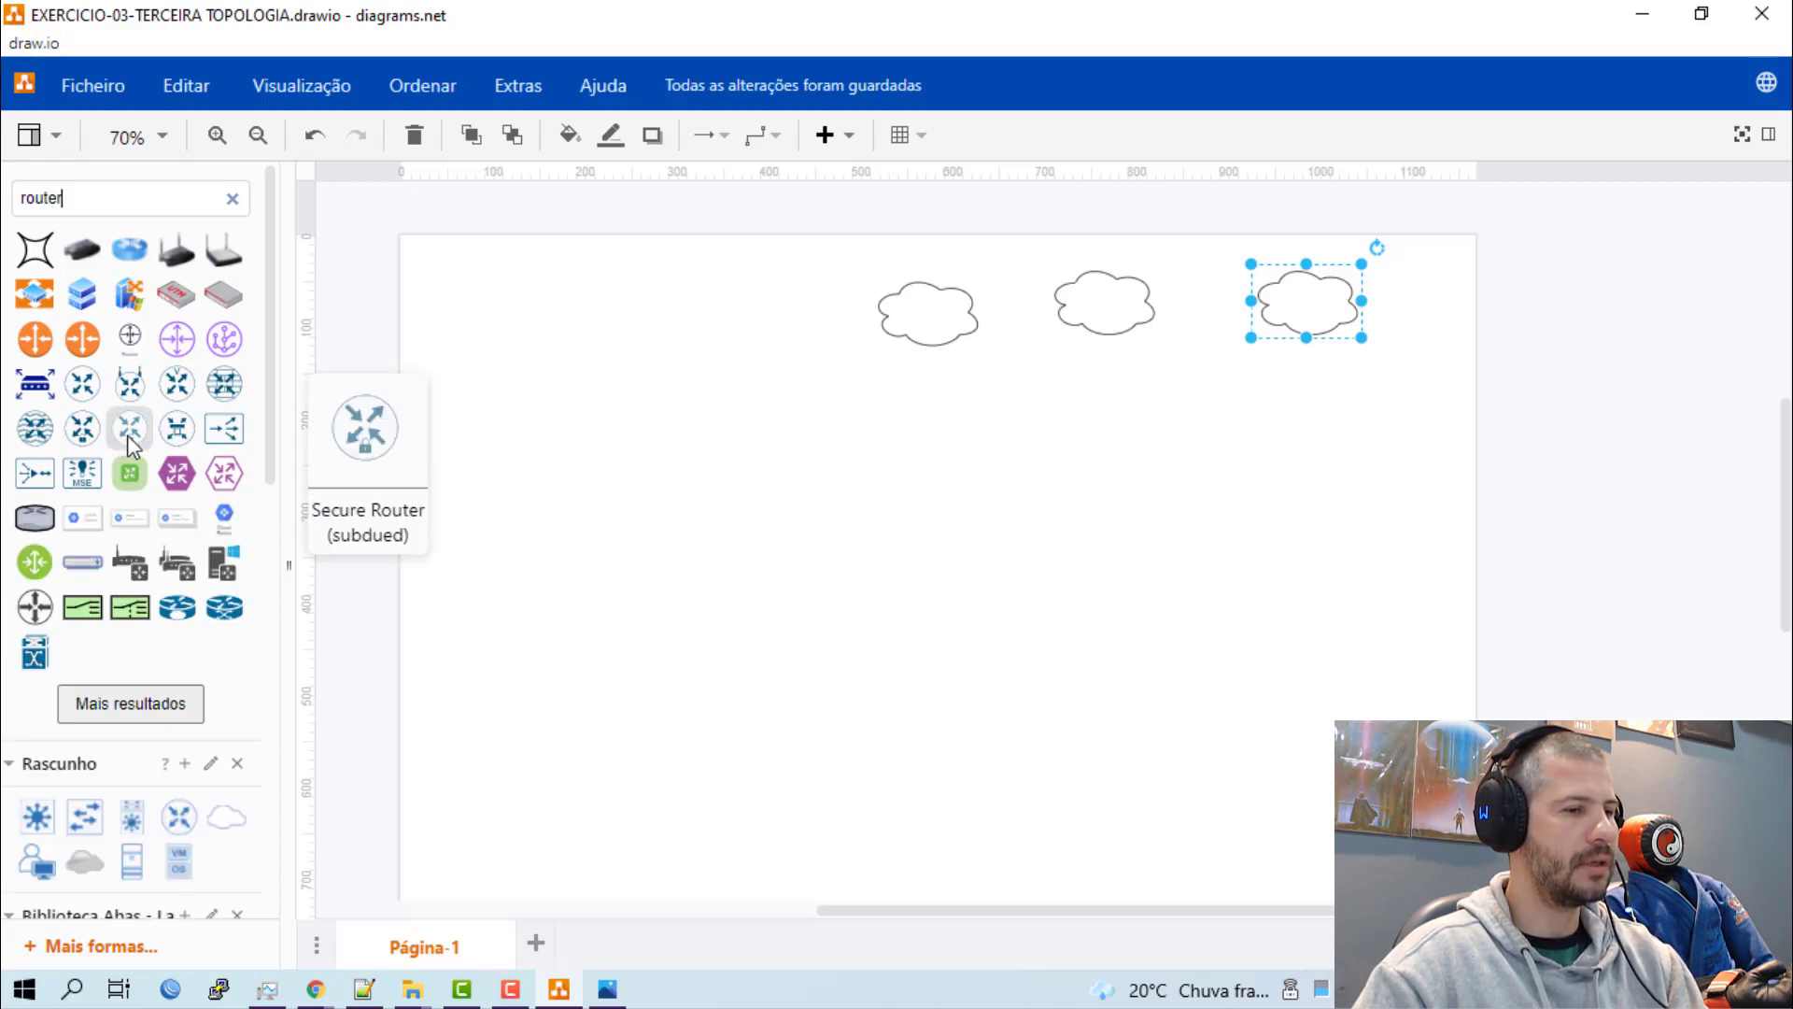
click(82, 383)
drag(1061, 561, 1282, 422)
Duplicate the router twice to get three routers grouped in a triangle below the clouds.
mouse_move(1204, 464)
key(ctrl+c)
key(ctrl+v)
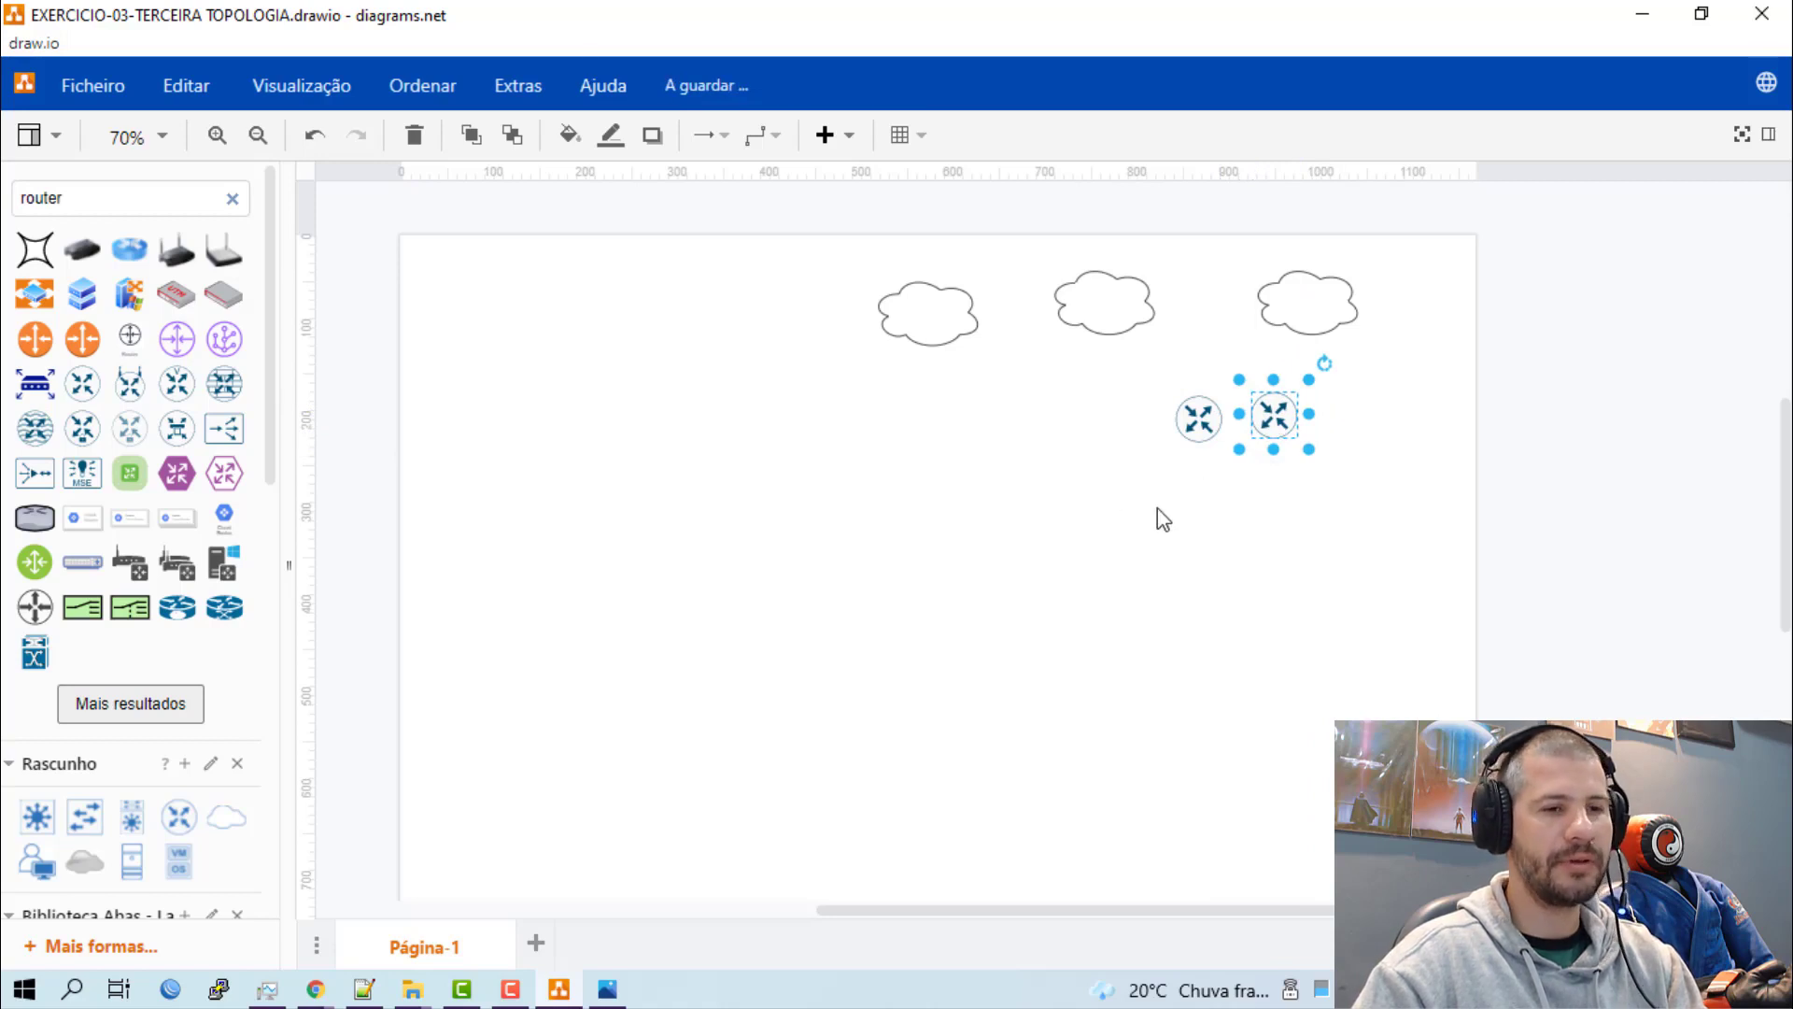
key(ctrl+v)
drag(1281, 426, 1171, 535)
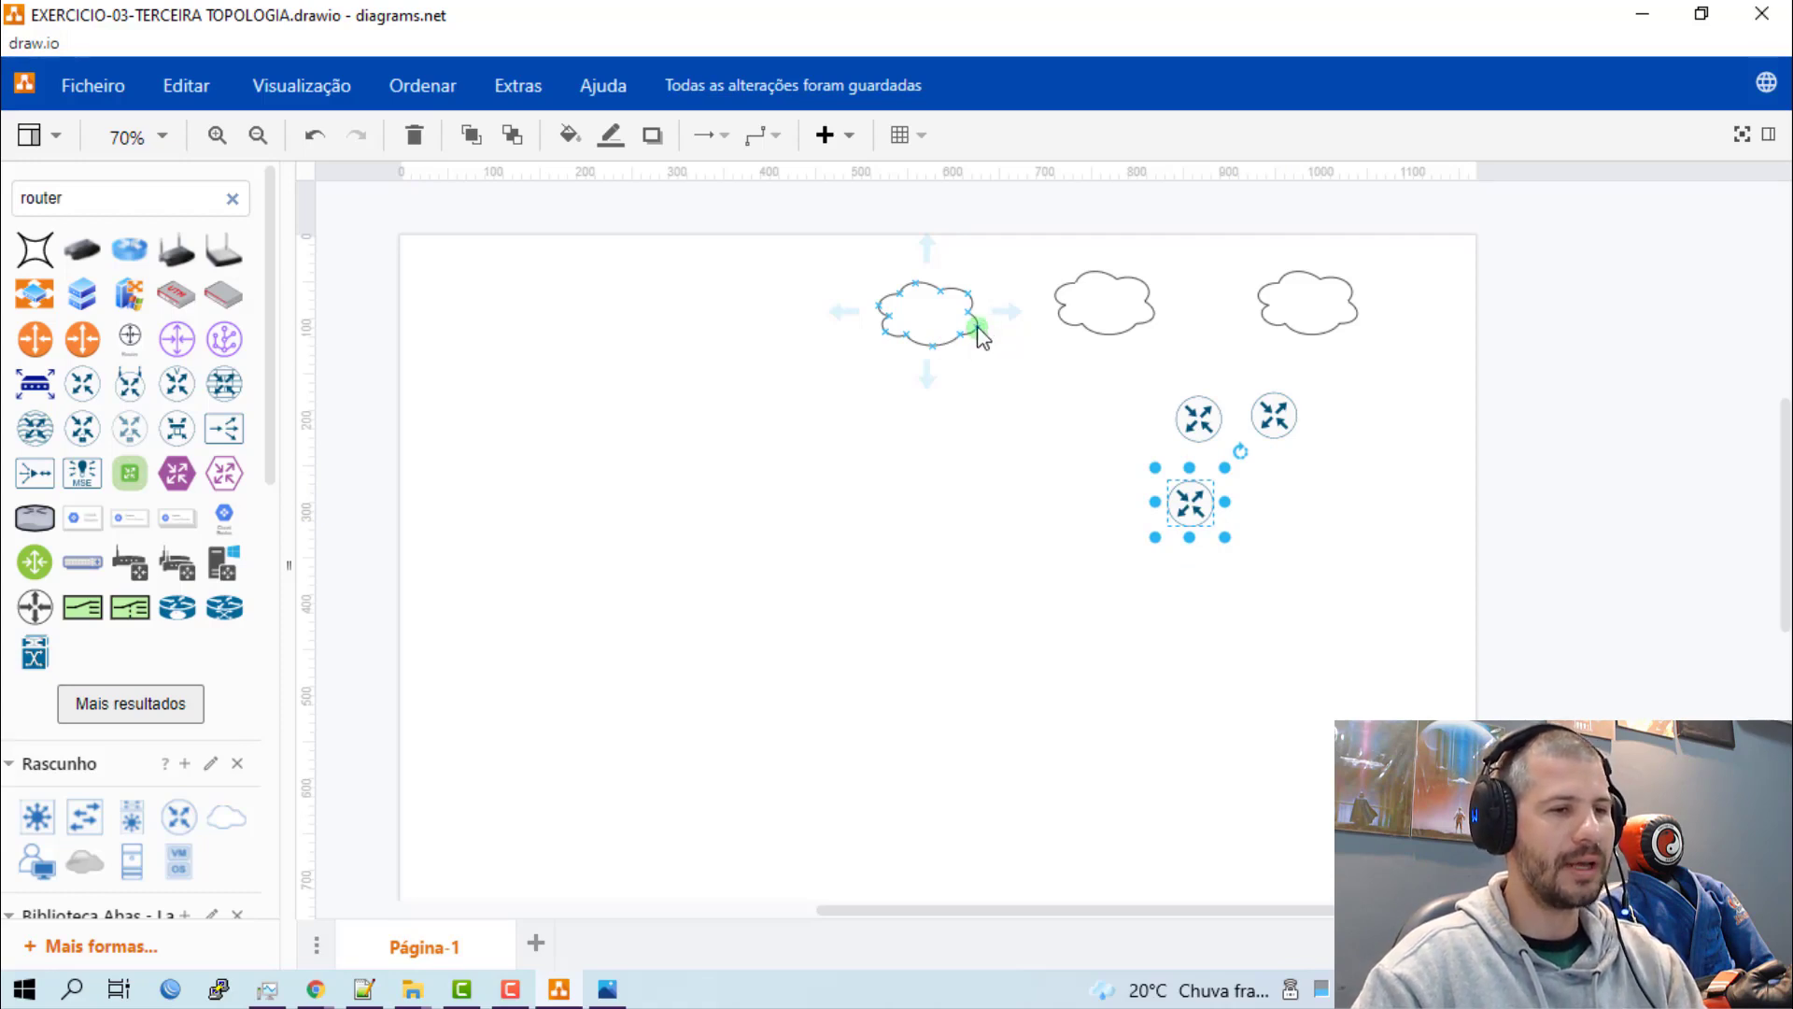
Enlarge the leftmost cloud and shift it slightly up and to the left.
click(944, 317)
drag(982, 348, 1016, 387)
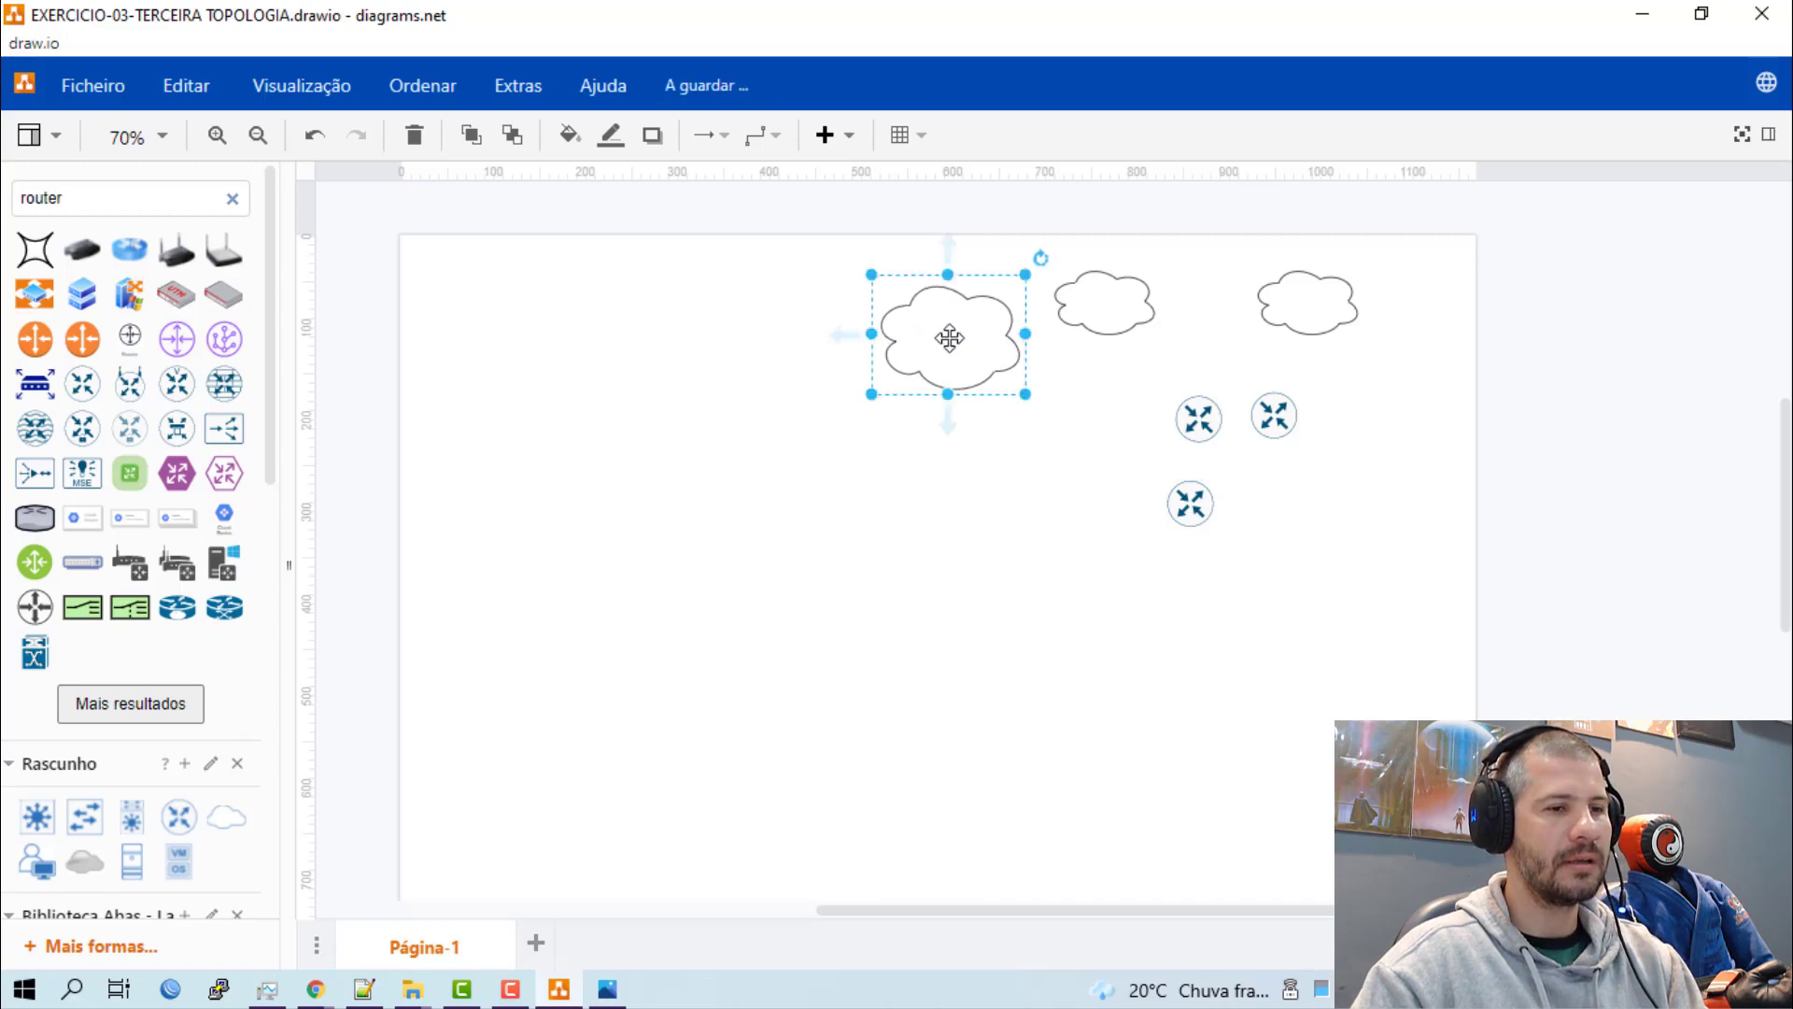
drag(949, 337, 925, 309)
Delete the two smaller clouds, keeping only the enlarged one.
click(1106, 314)
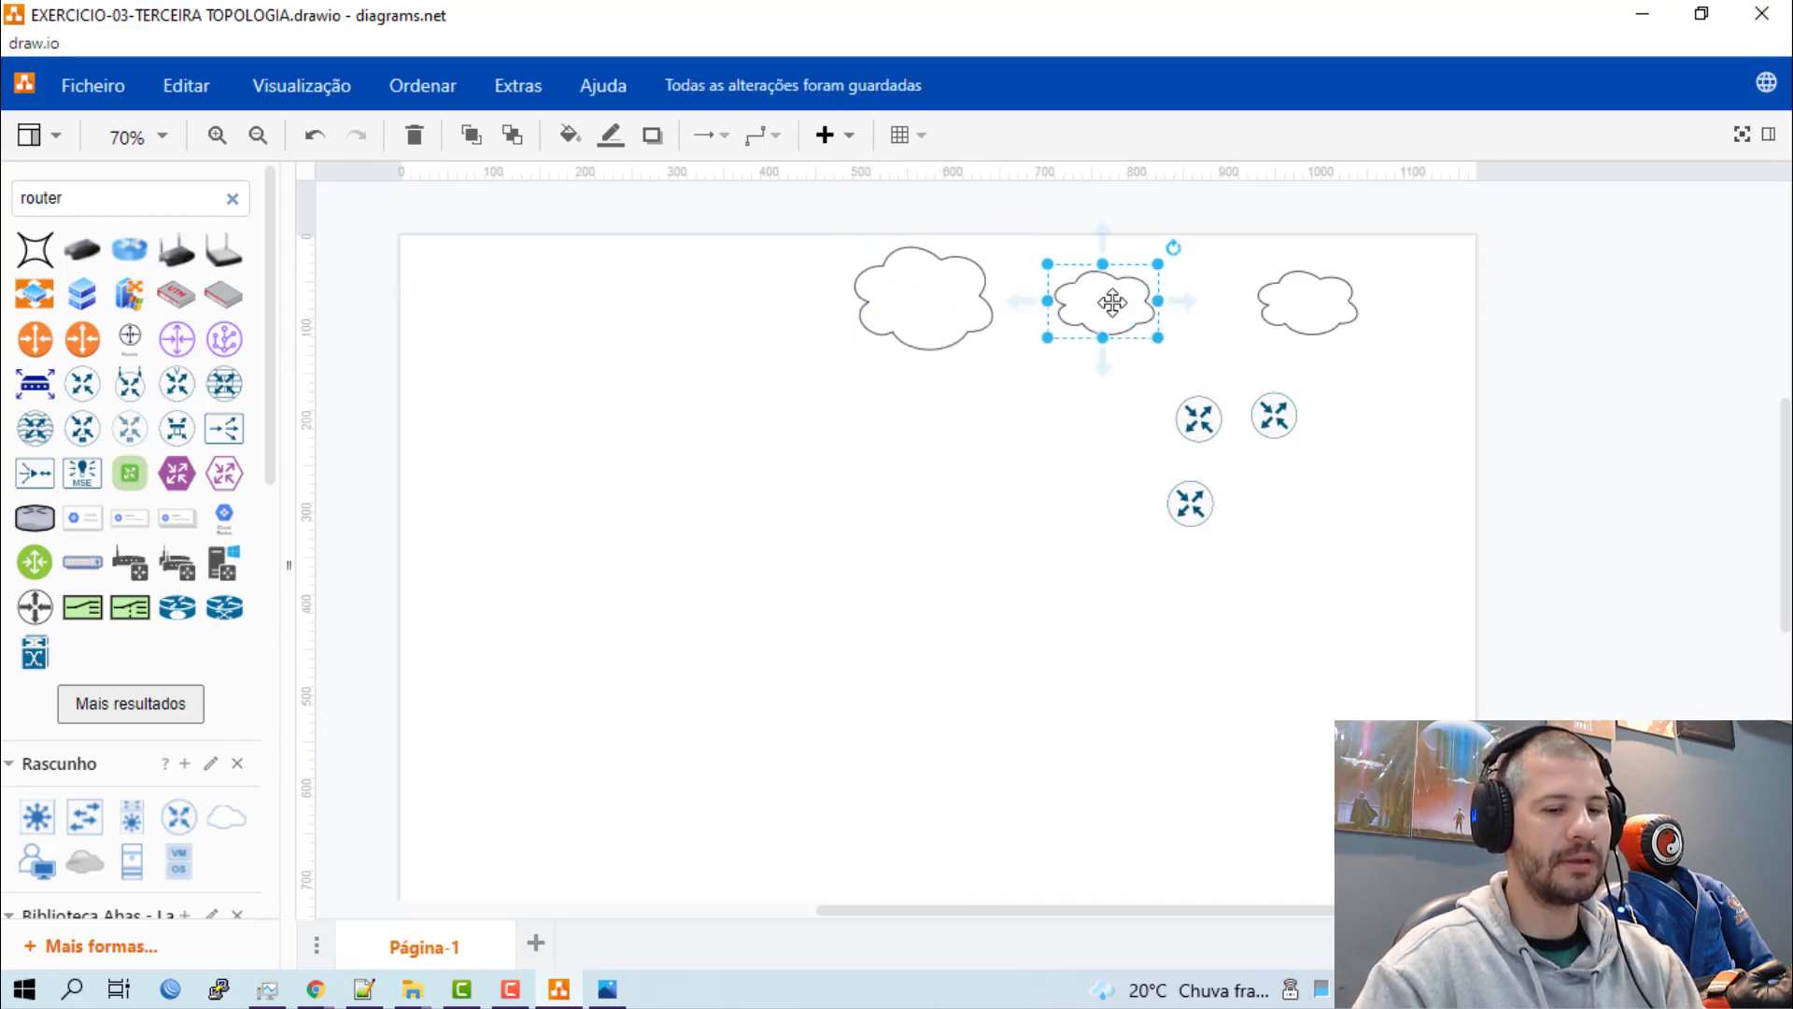
key(Delete)
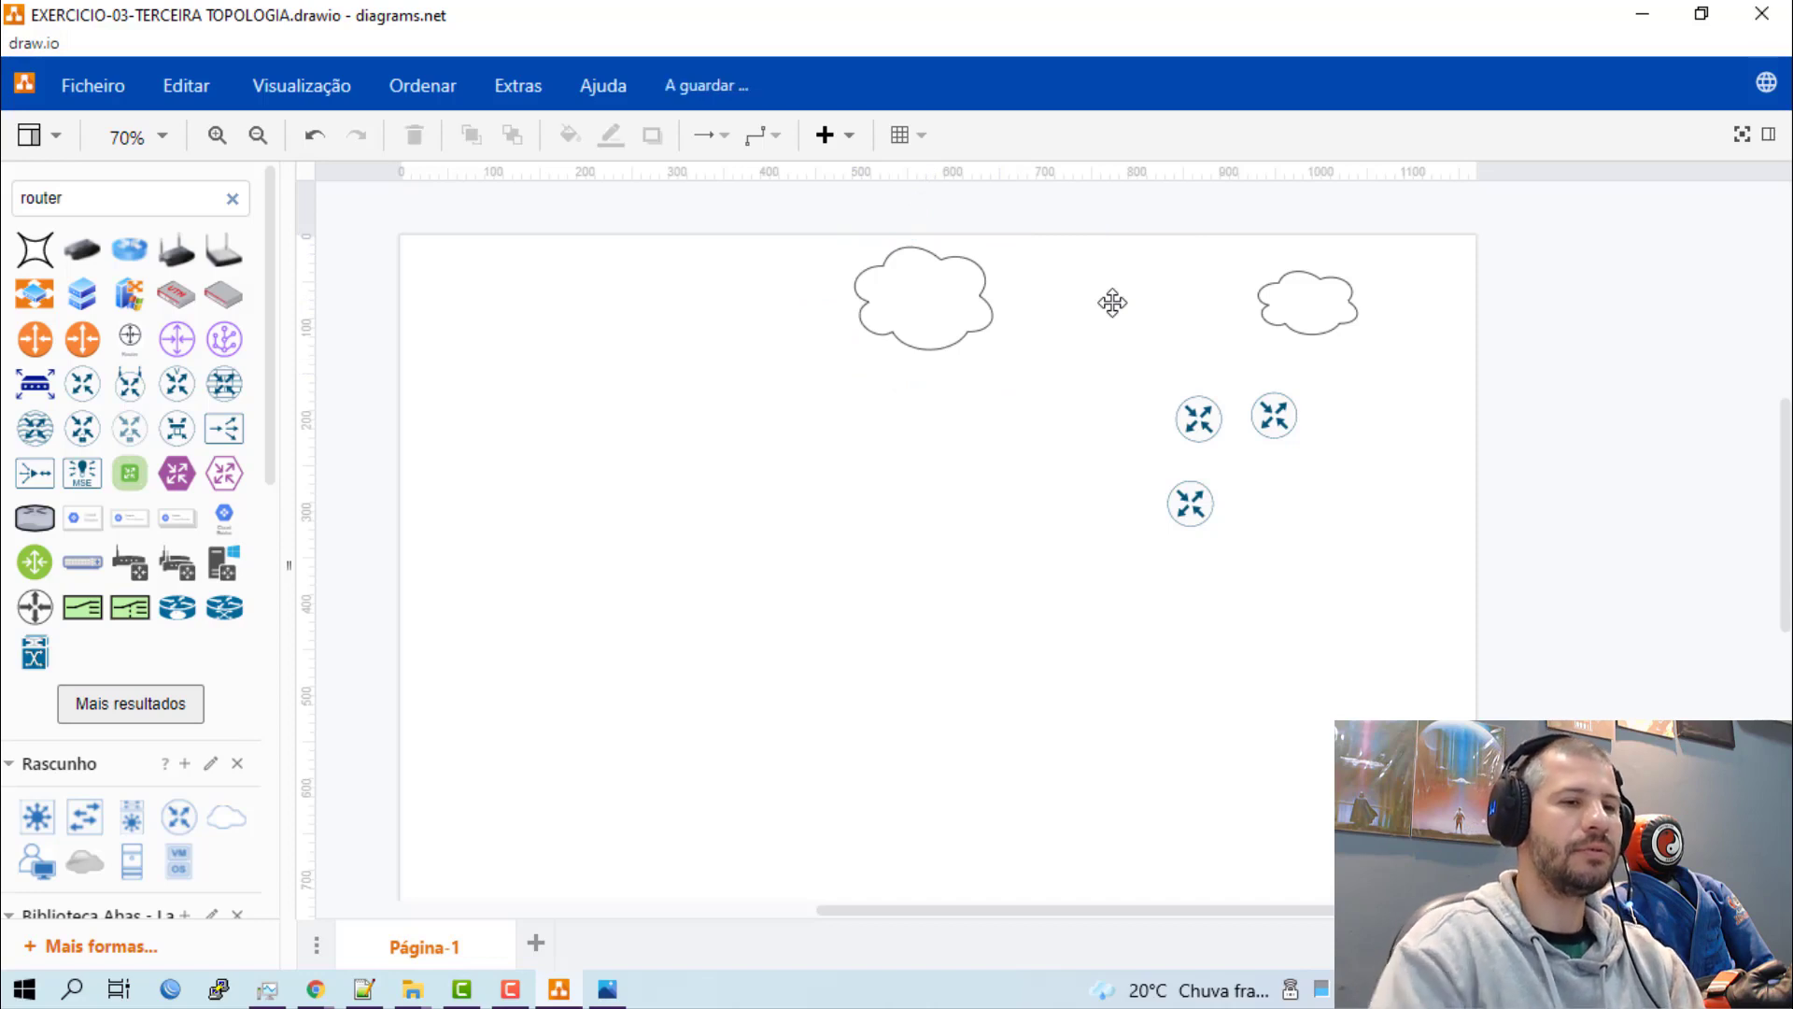
click(1273, 311)
key(Delete)
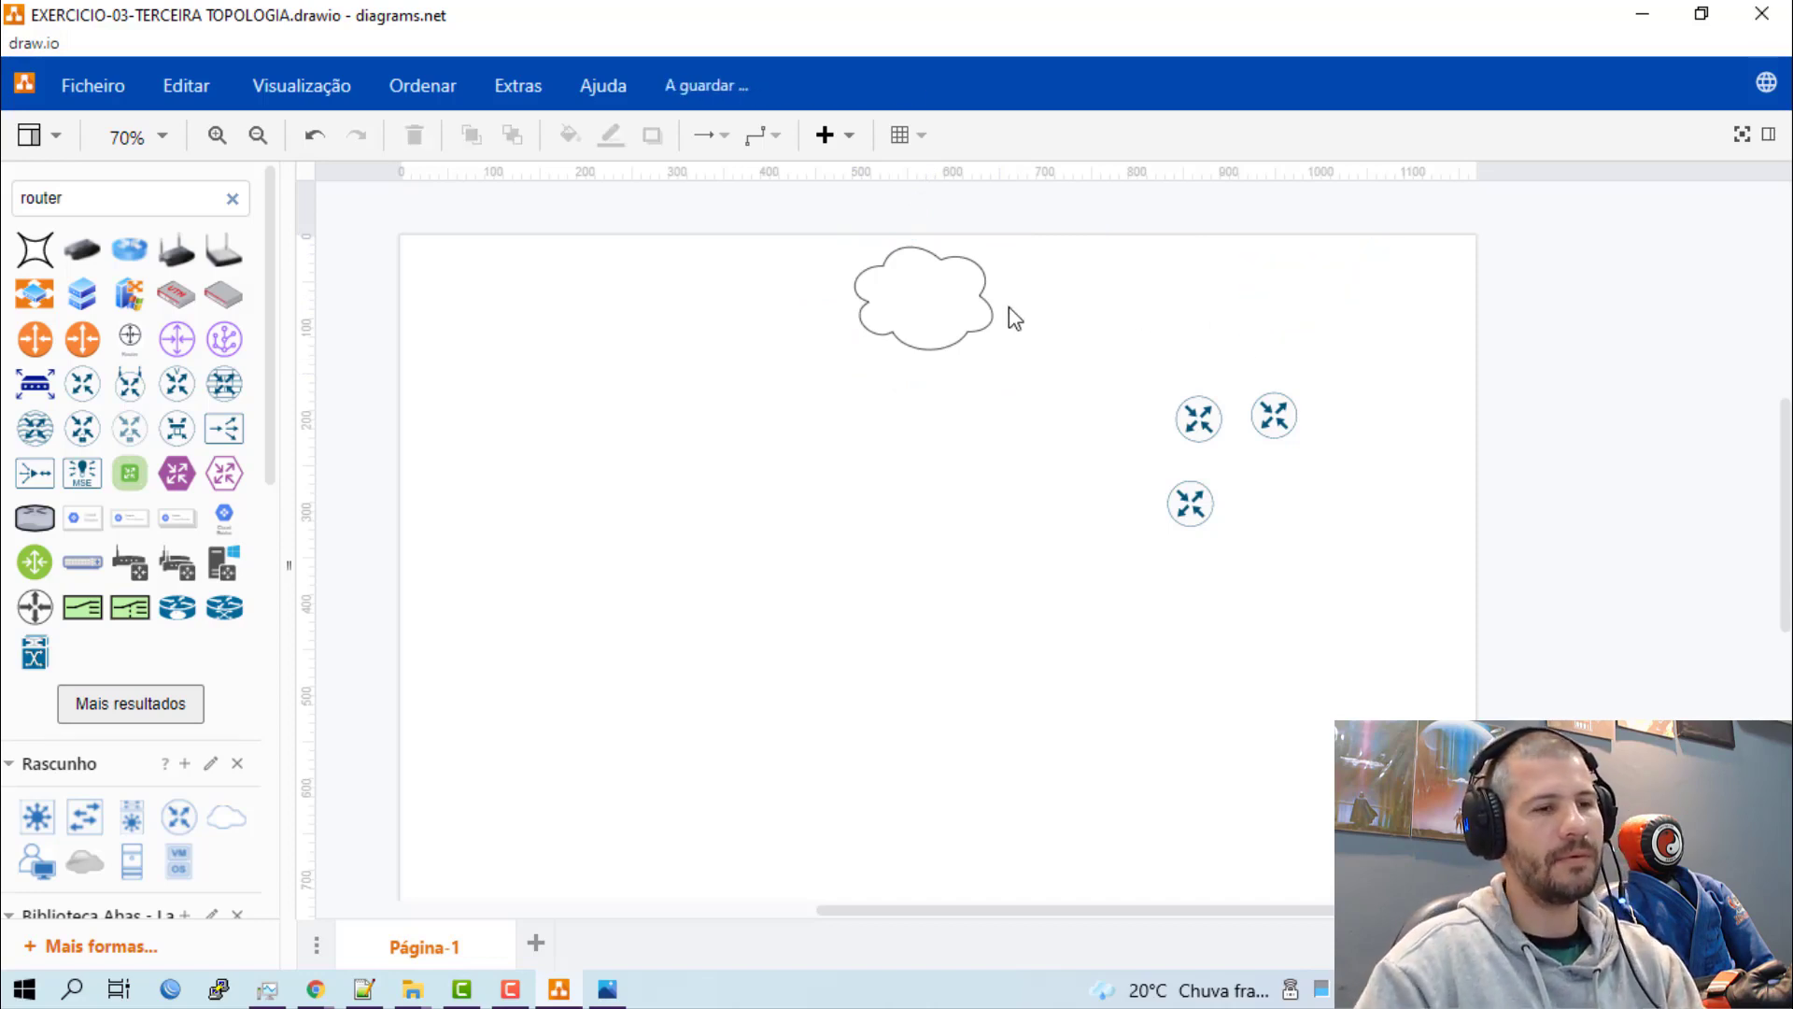
Place two copies of the enlarged cloud in a row beside it, and move the upper-left router down beside the lowest router.
click(899, 297)
key(ctrl+c)
key(ctrl+v)
drag(907, 296, 1334, 287)
drag(1110, 284, 1112, 293)
click(1224, 475)
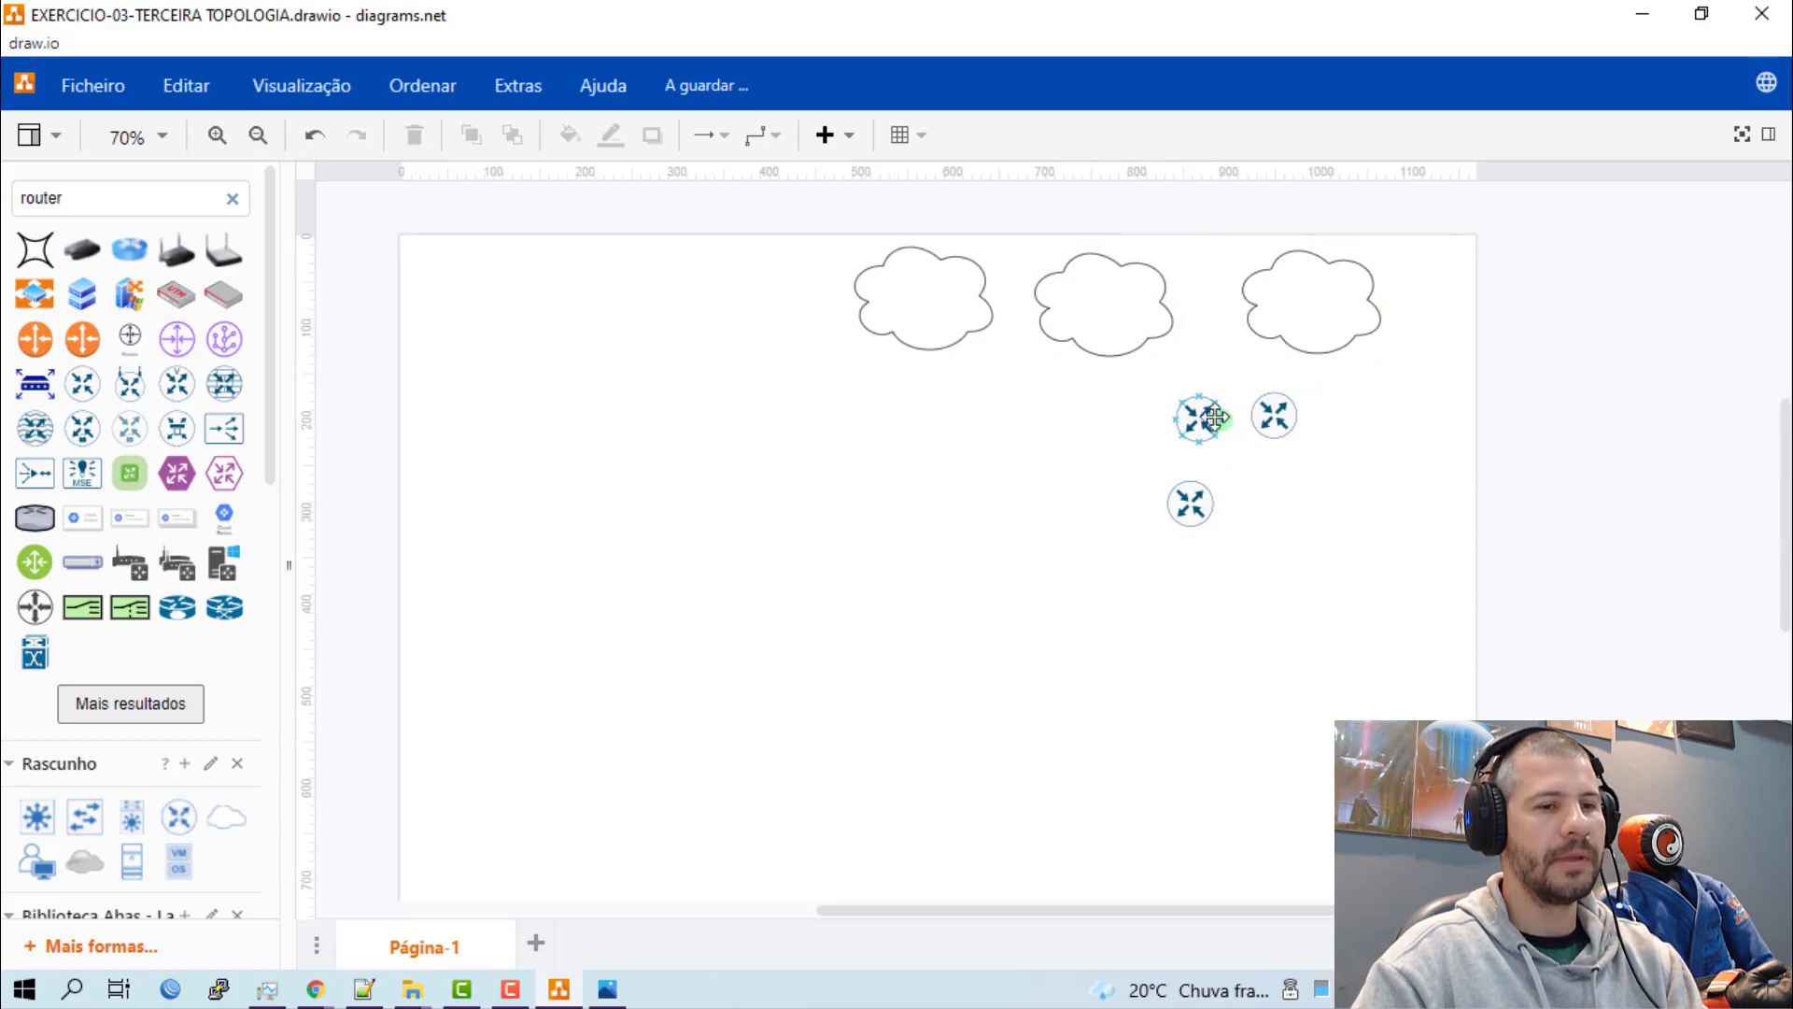
drag(1214, 418, 1062, 516)
Label the leftmost cloud "TRANSITO-IP".
click(915, 302)
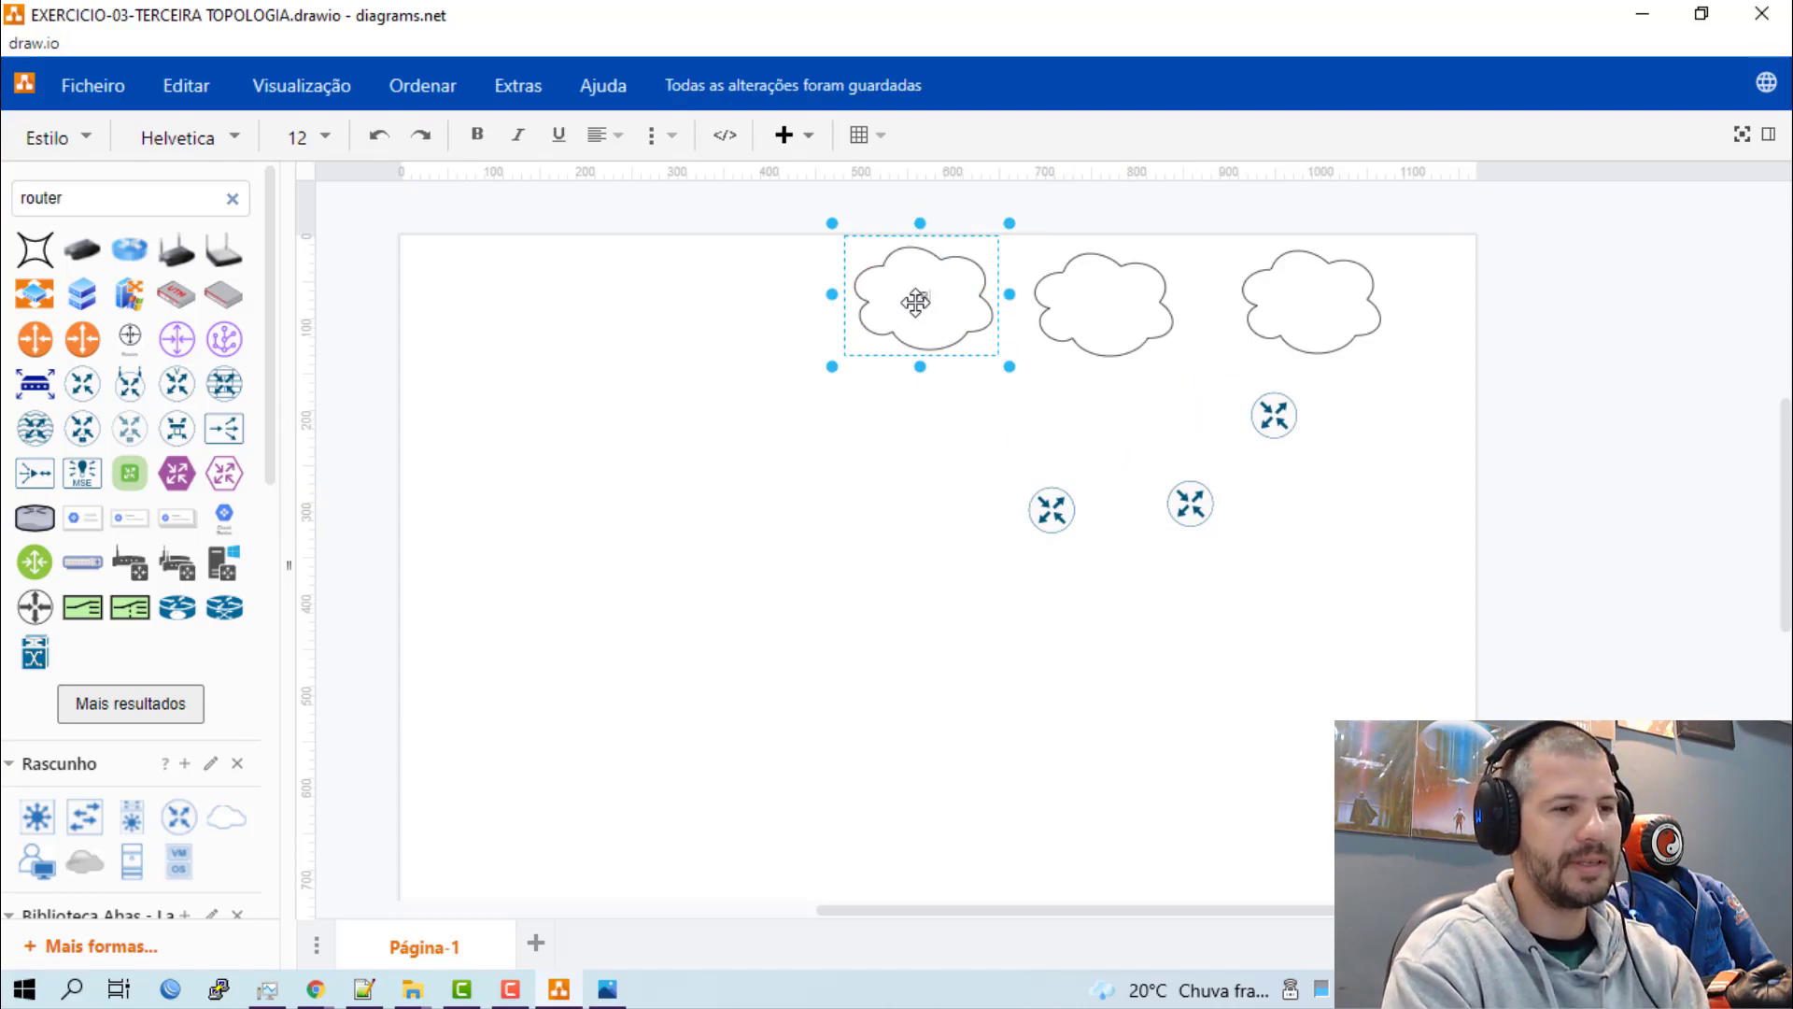
text(TRANSITO)
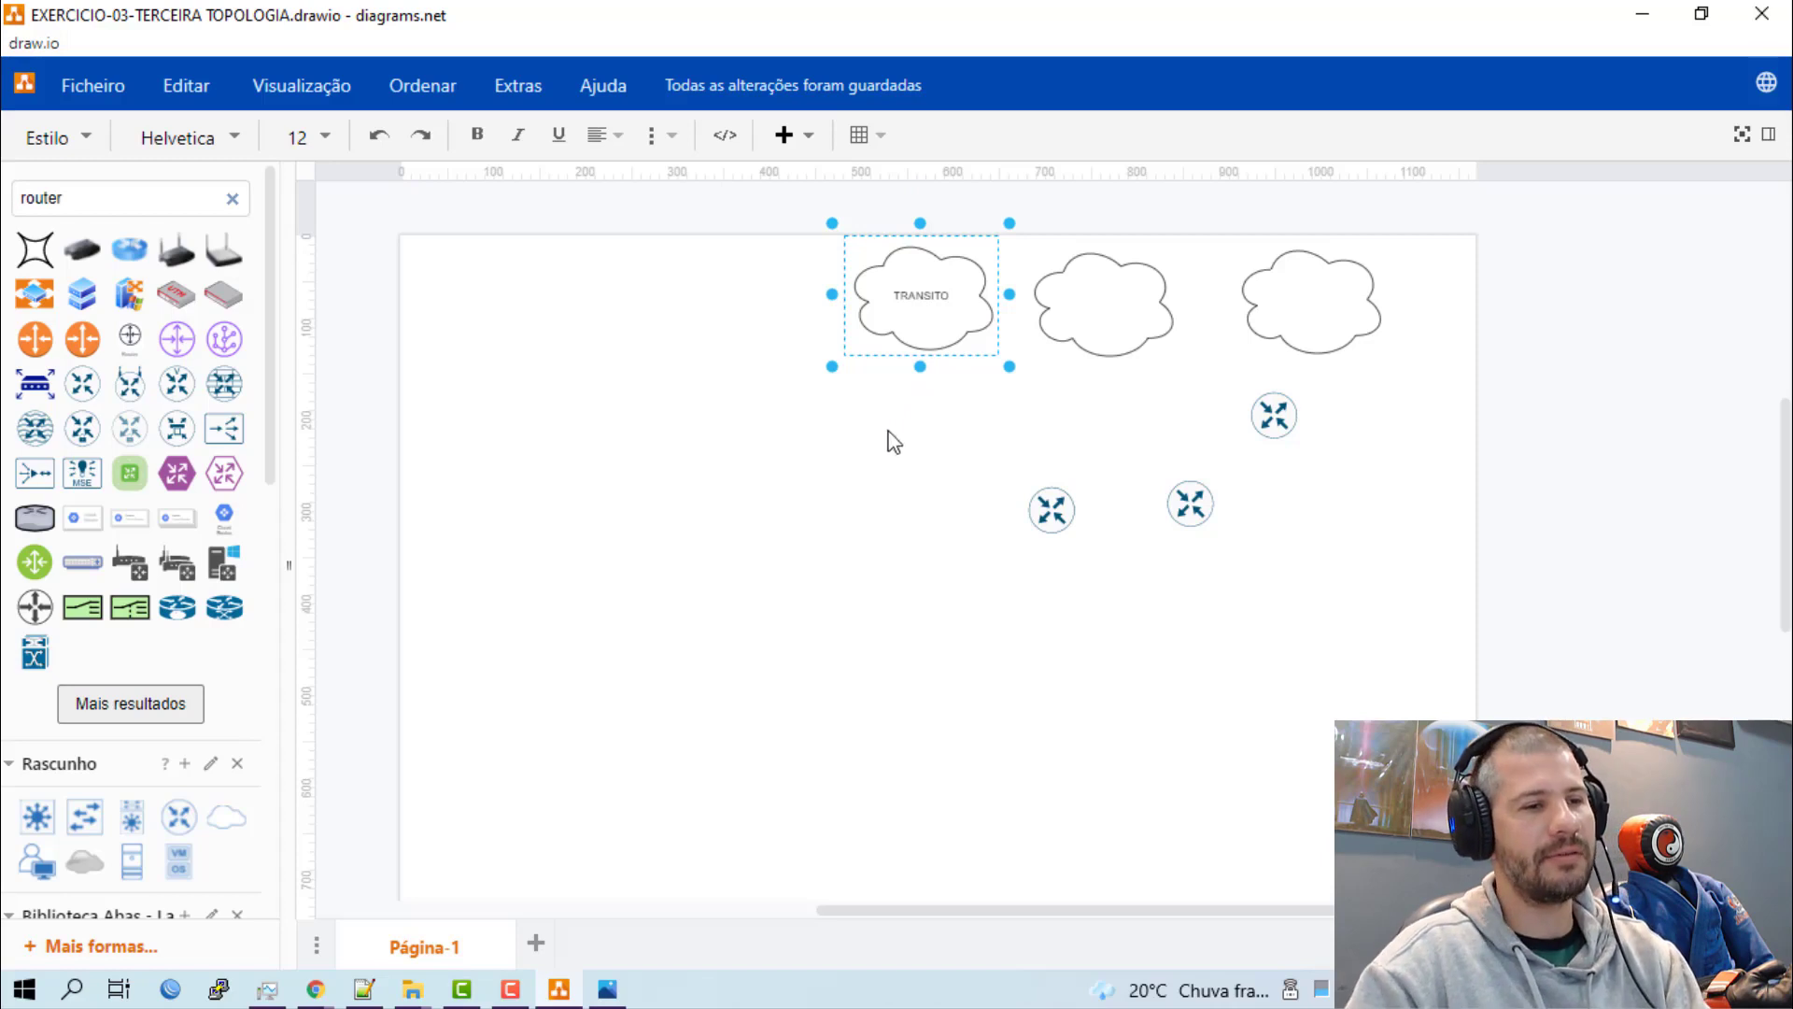
click(961, 404)
scroll(961, 404, up, 2)
click(972, 325)
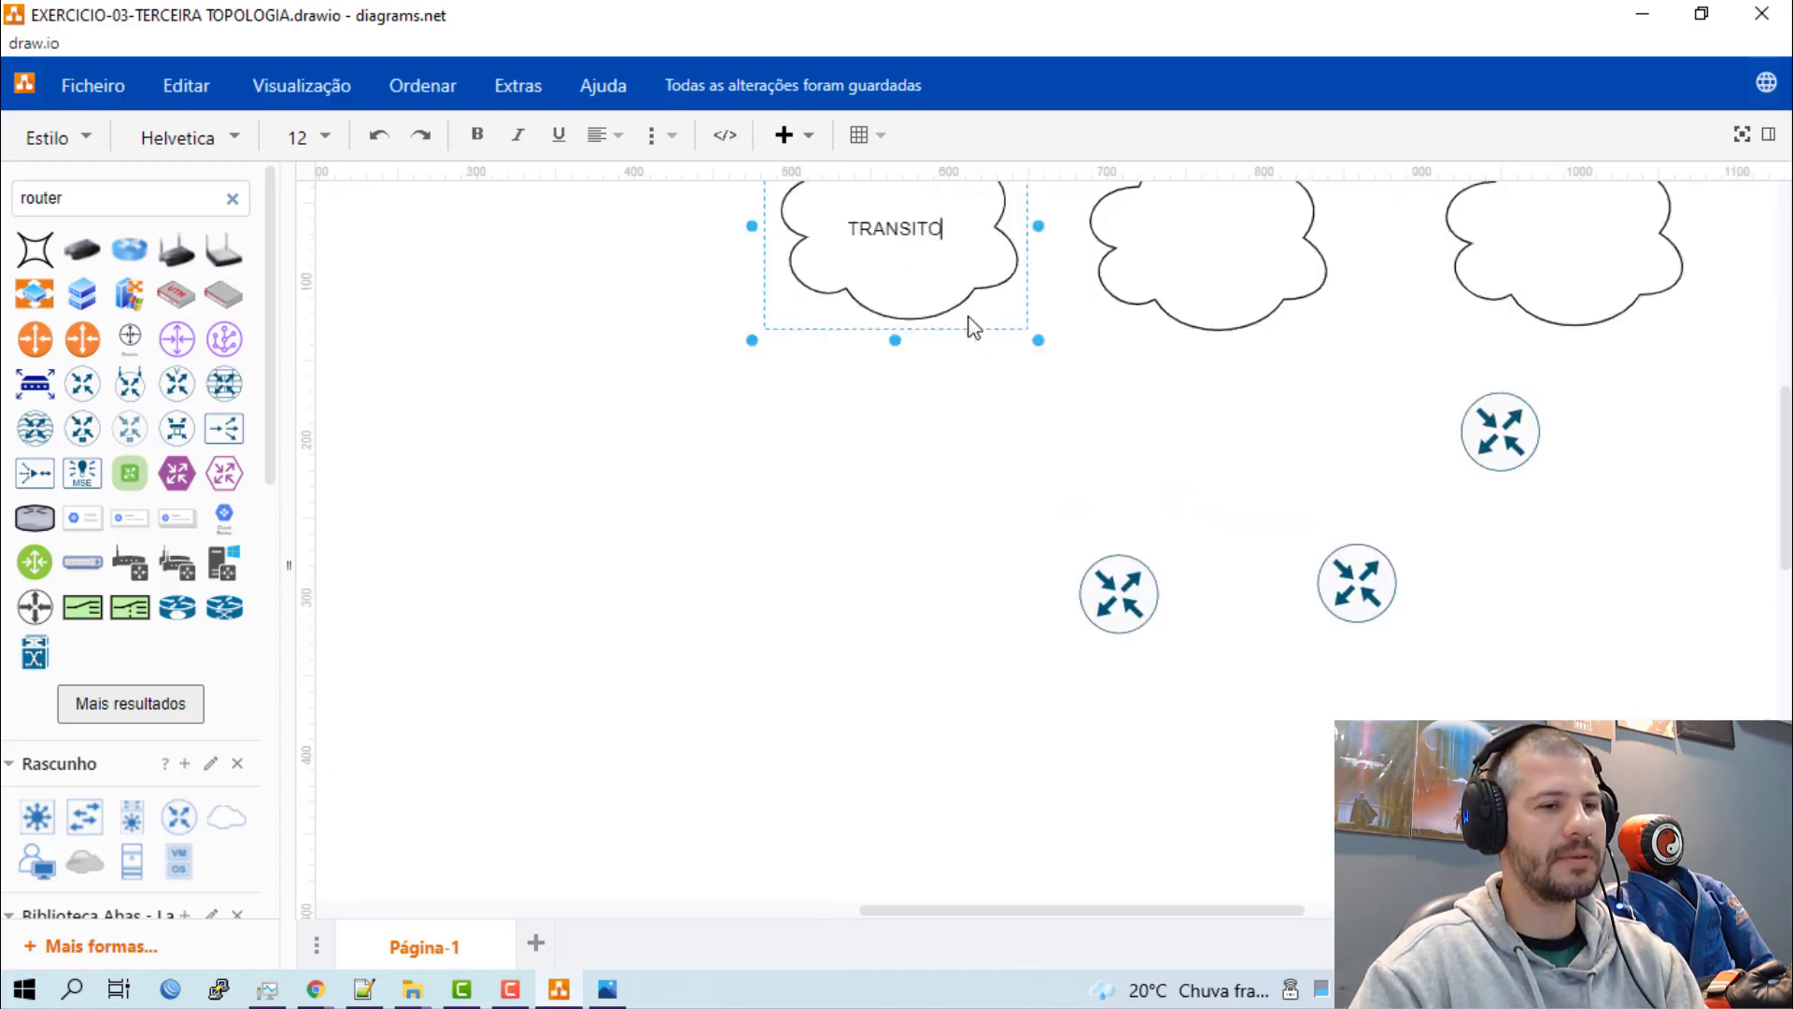
scroll(1033, 367, up, 3)
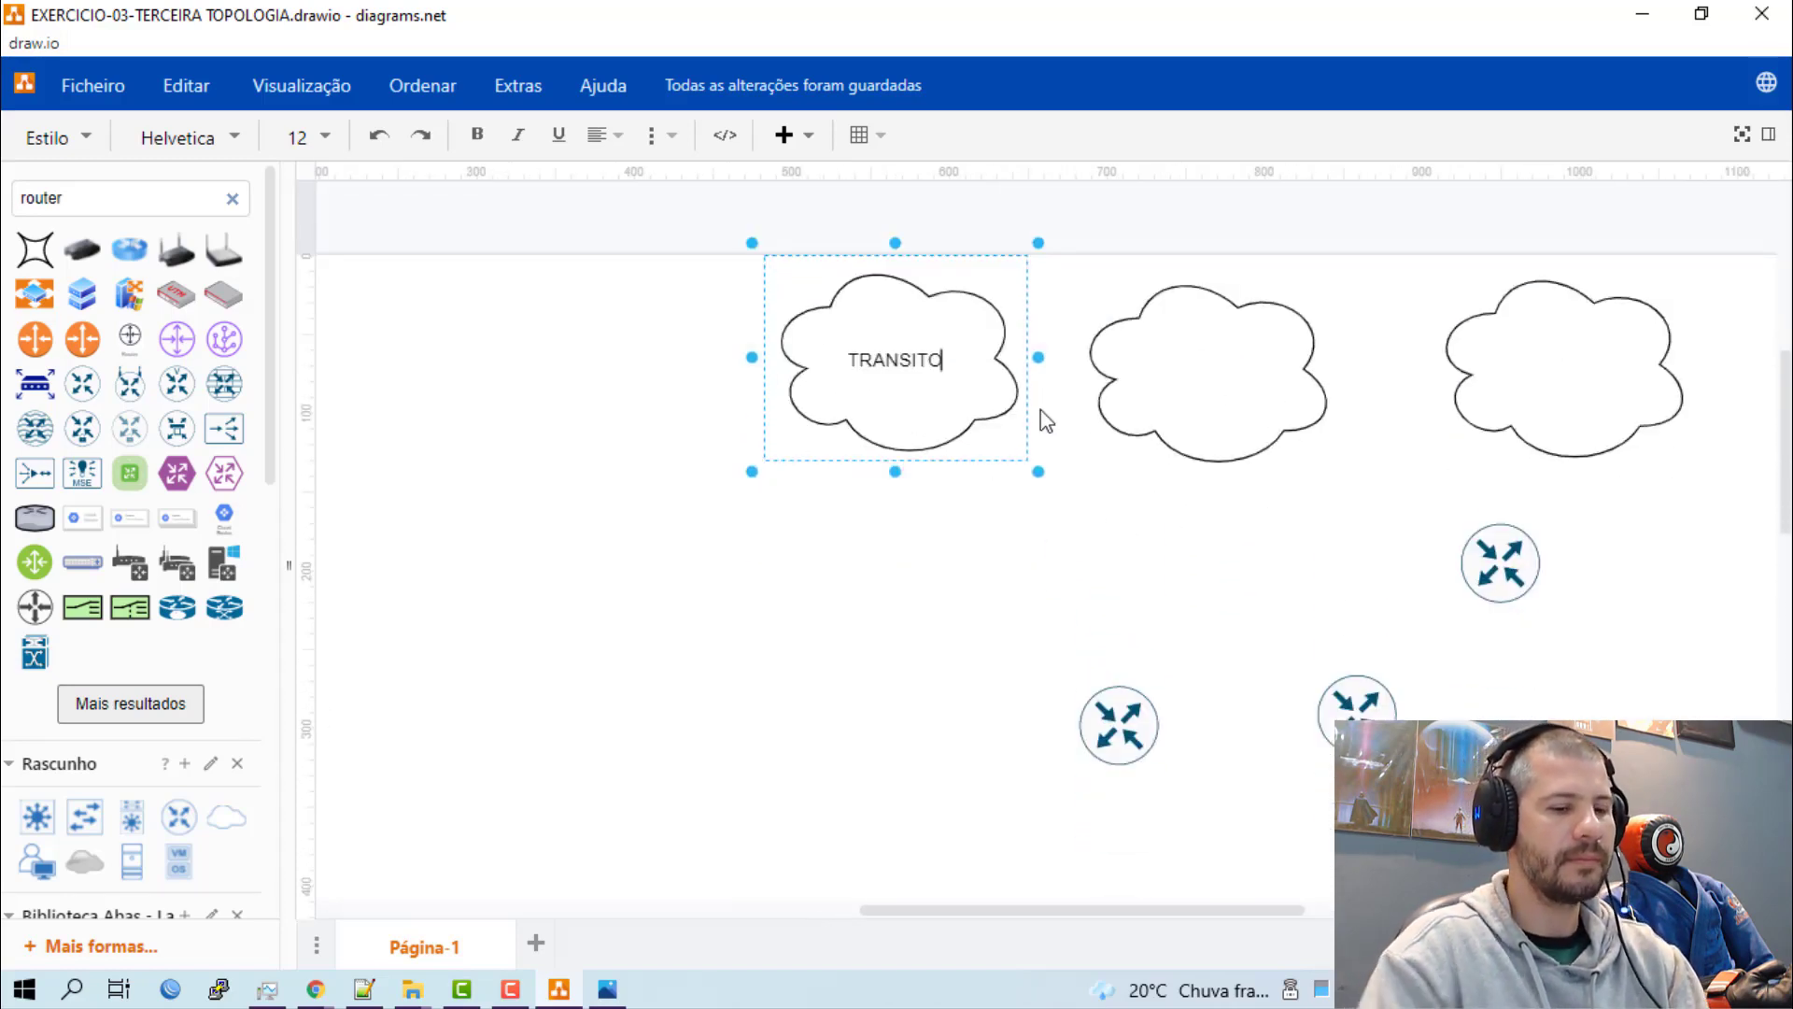
text(-ip)
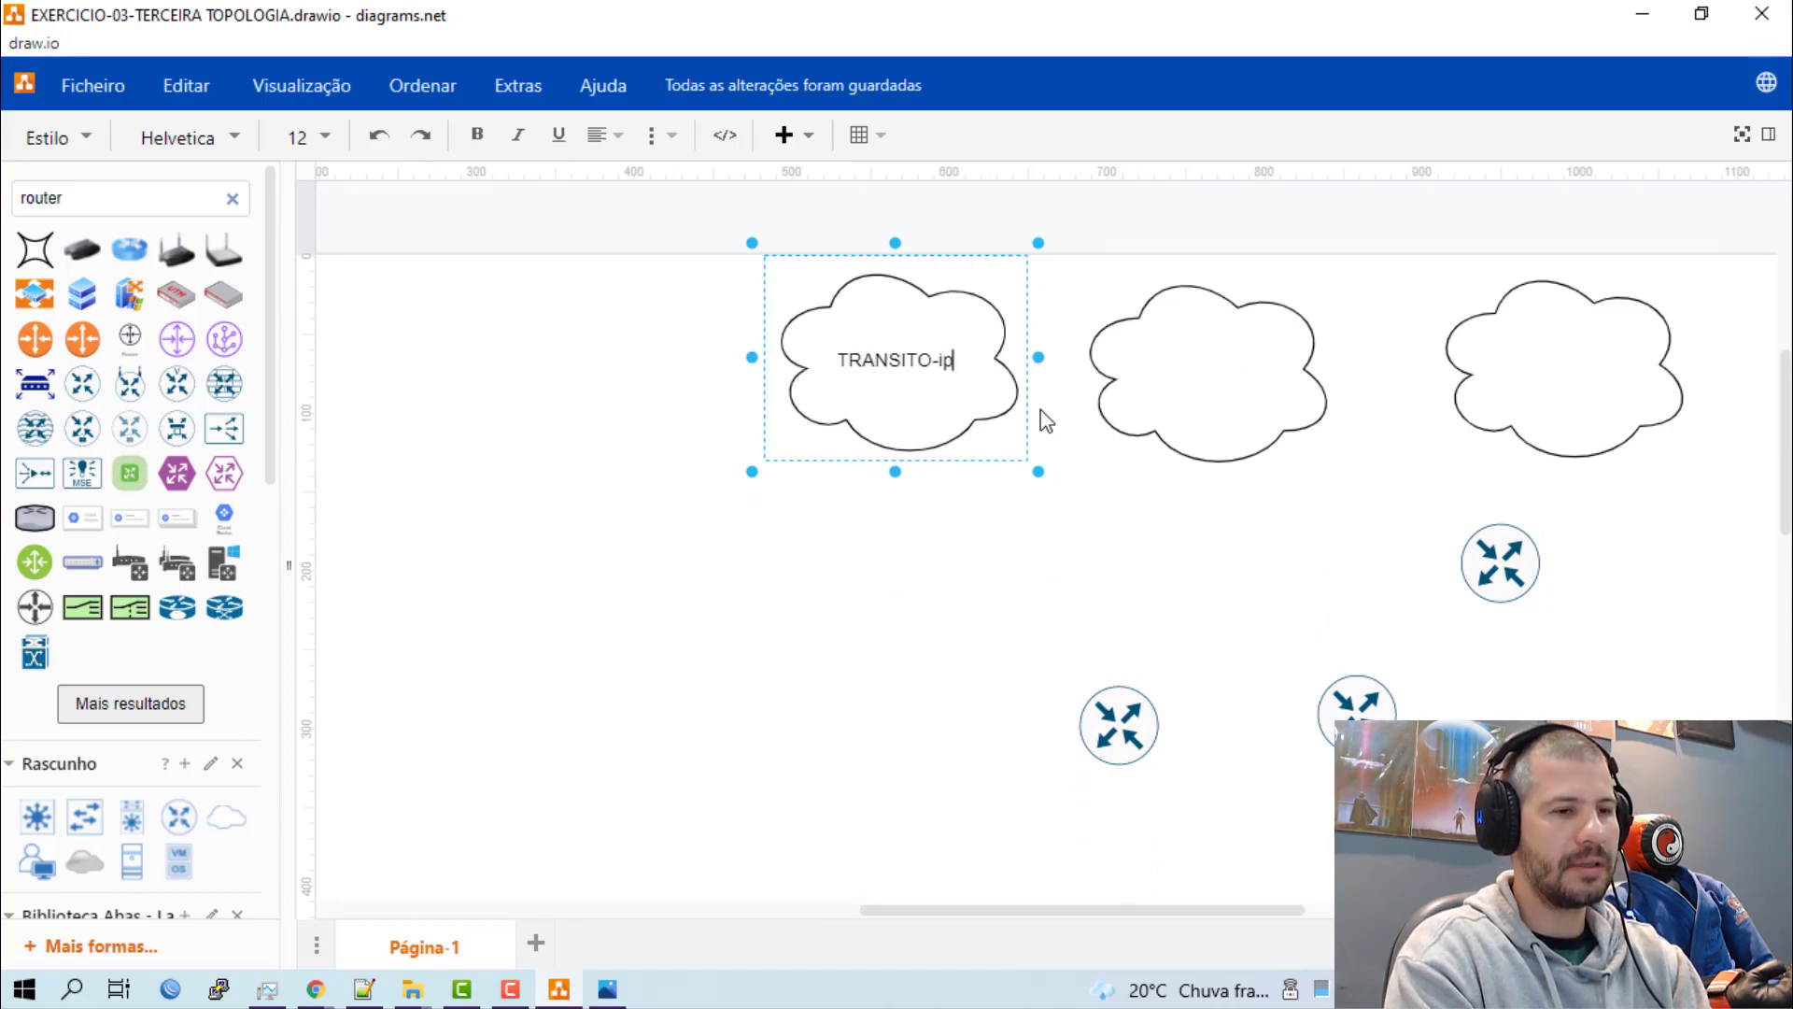
key(BackSpace)
key(BackSpace)
text(IP)
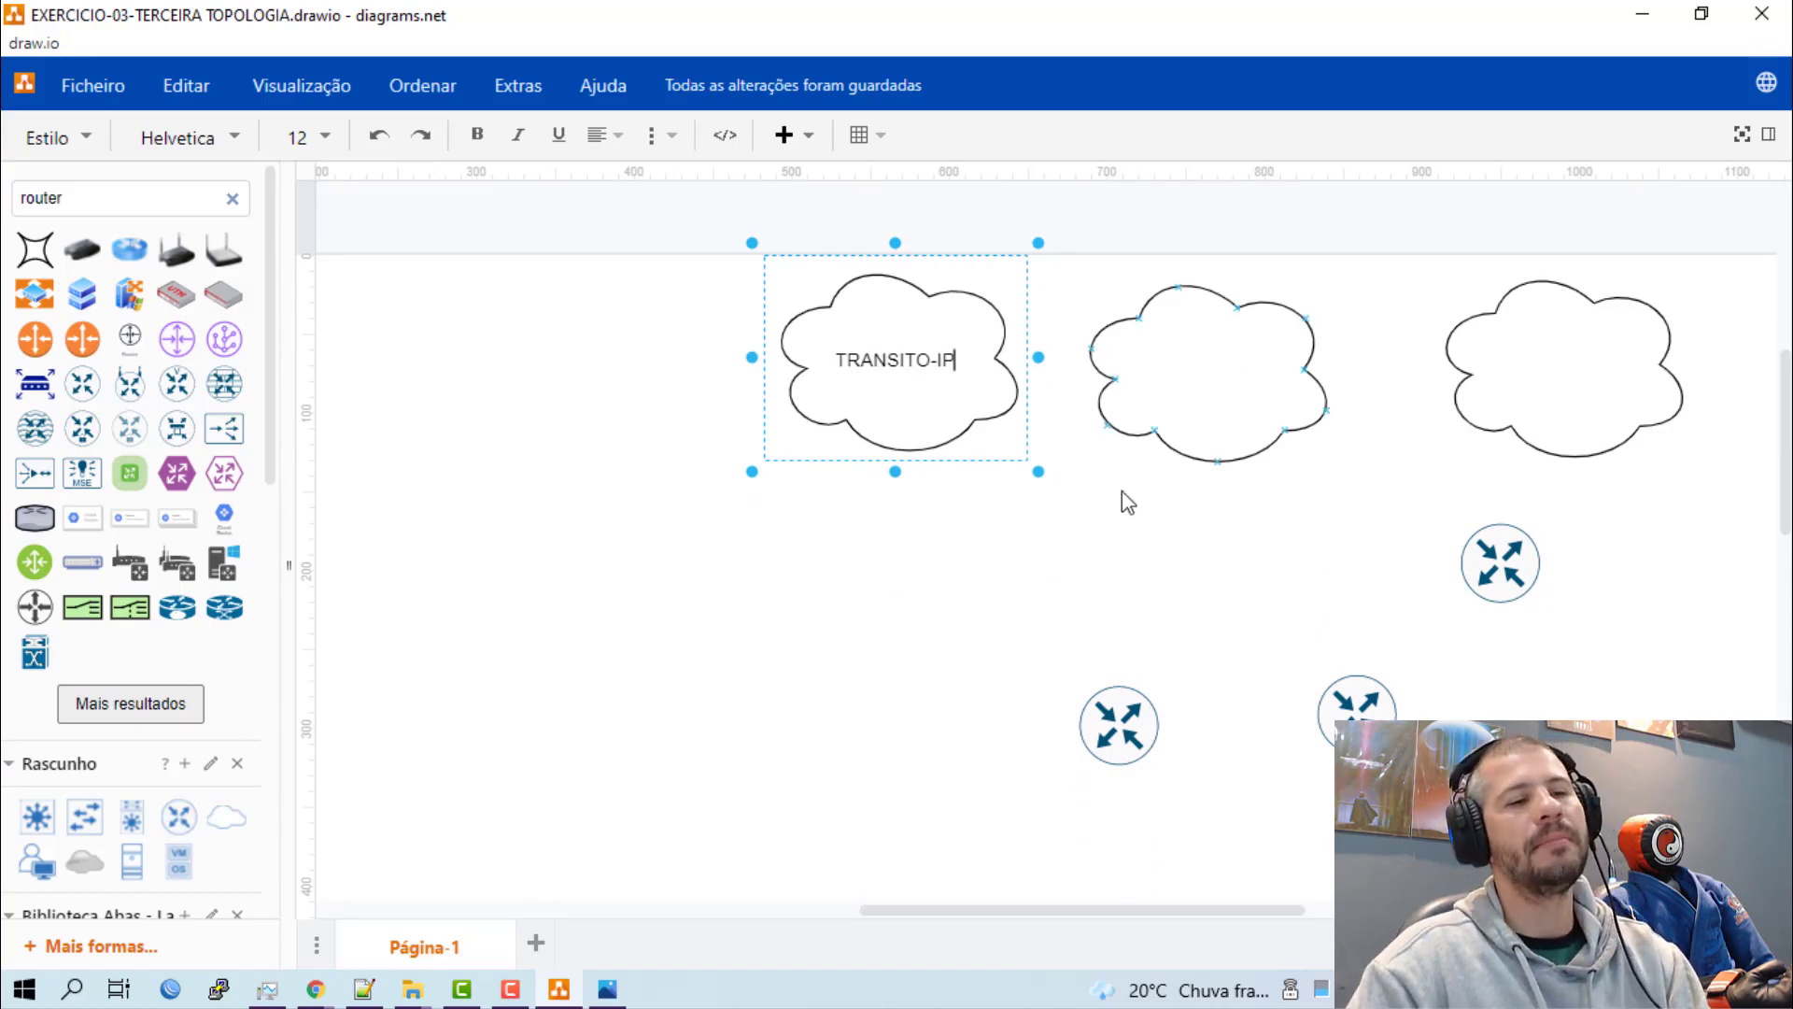
Label the middle cloud "IXBR-SP".
click(1216, 375)
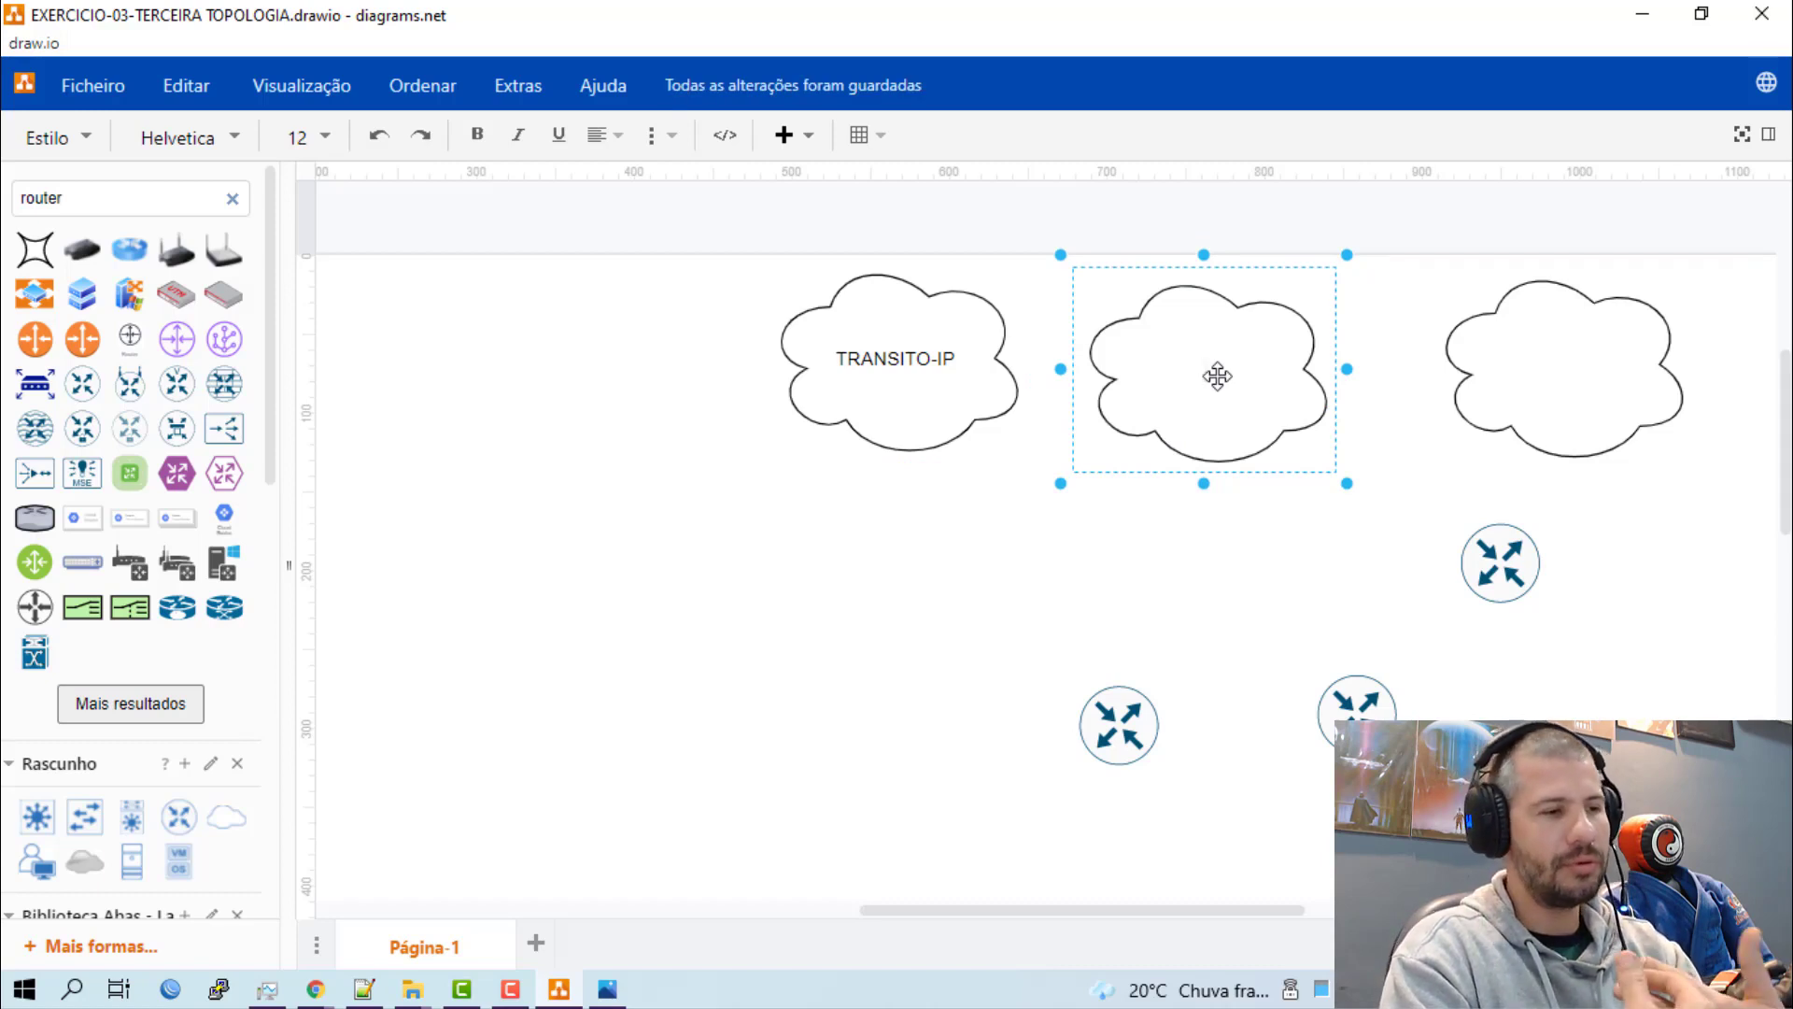
double_click(1217, 375)
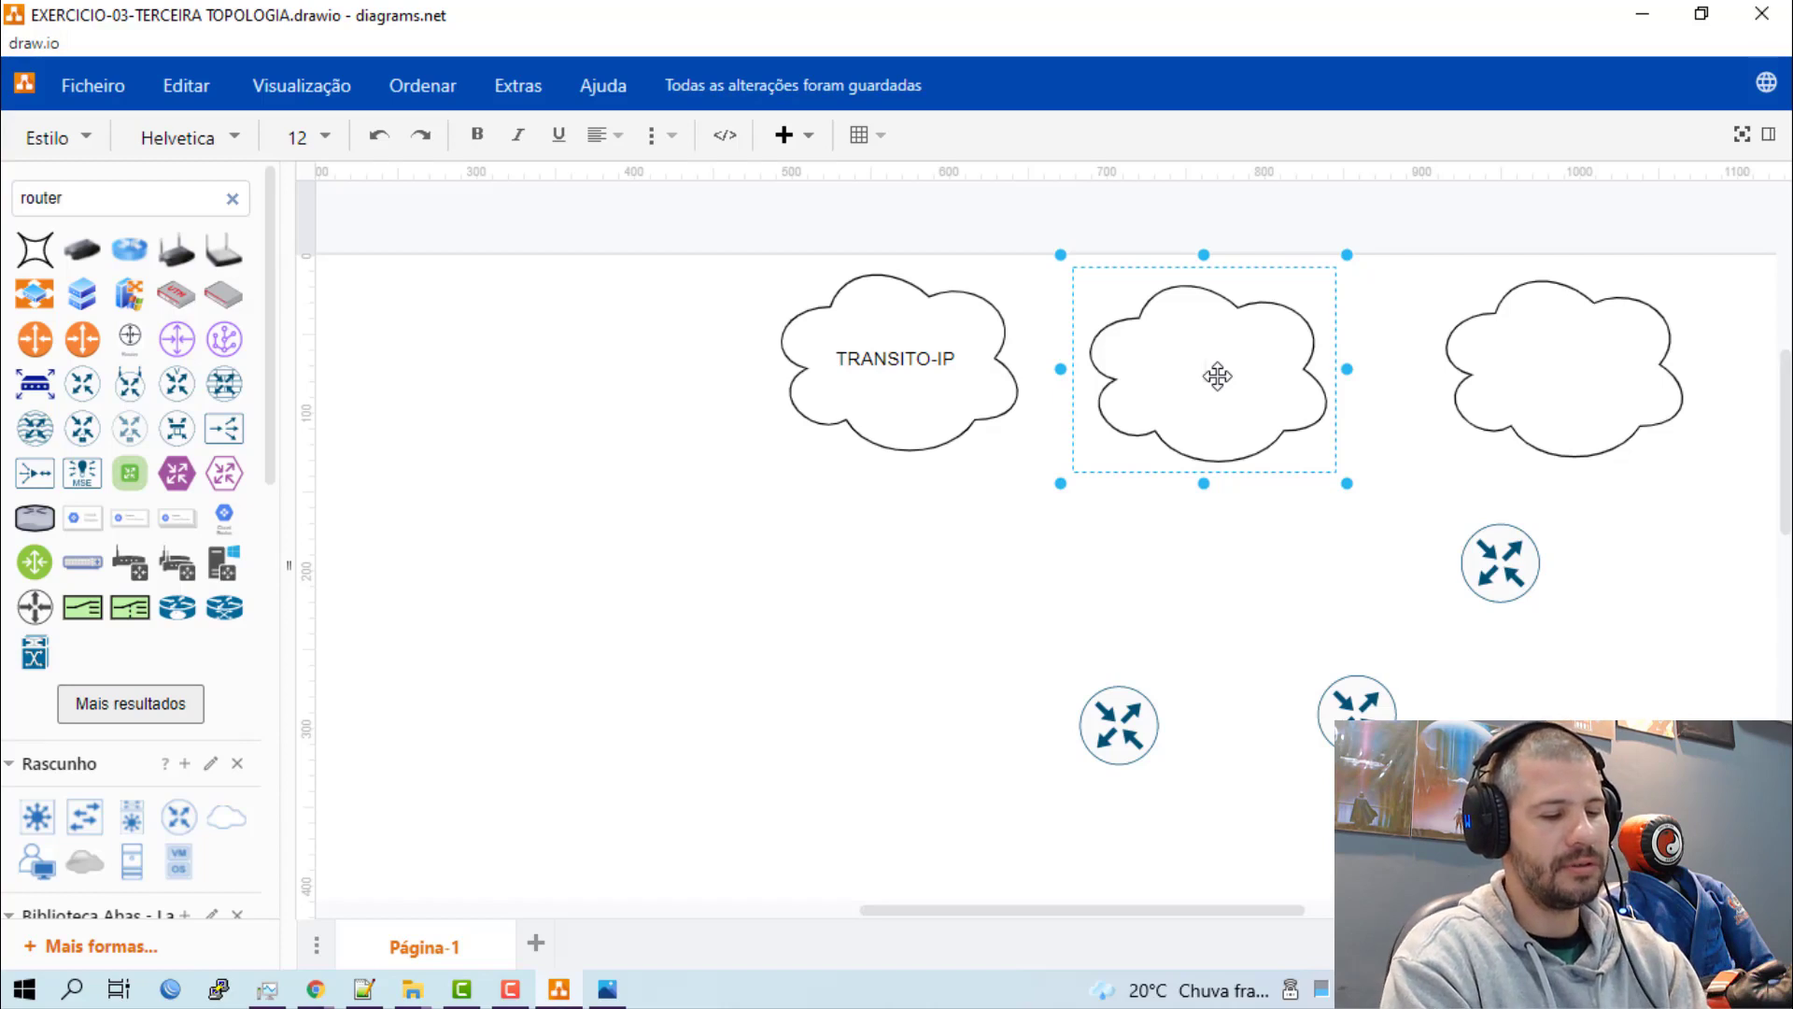
text(IXBR)
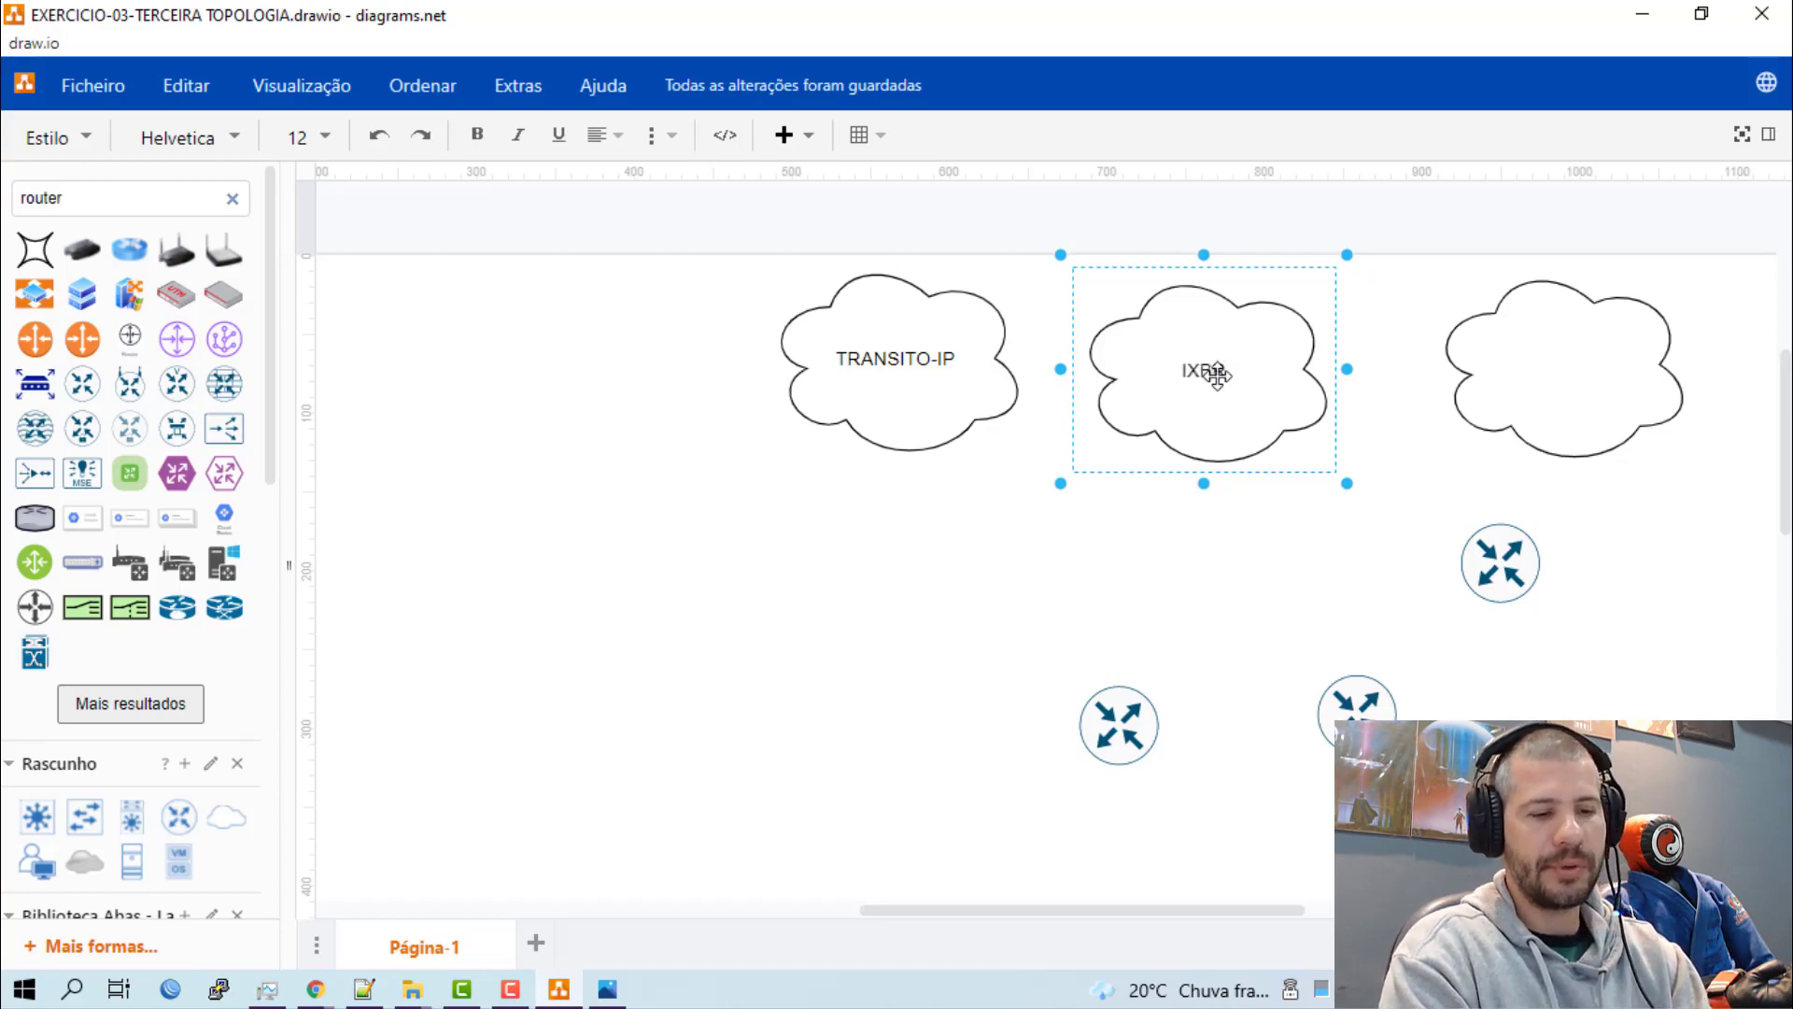
text(-SP)
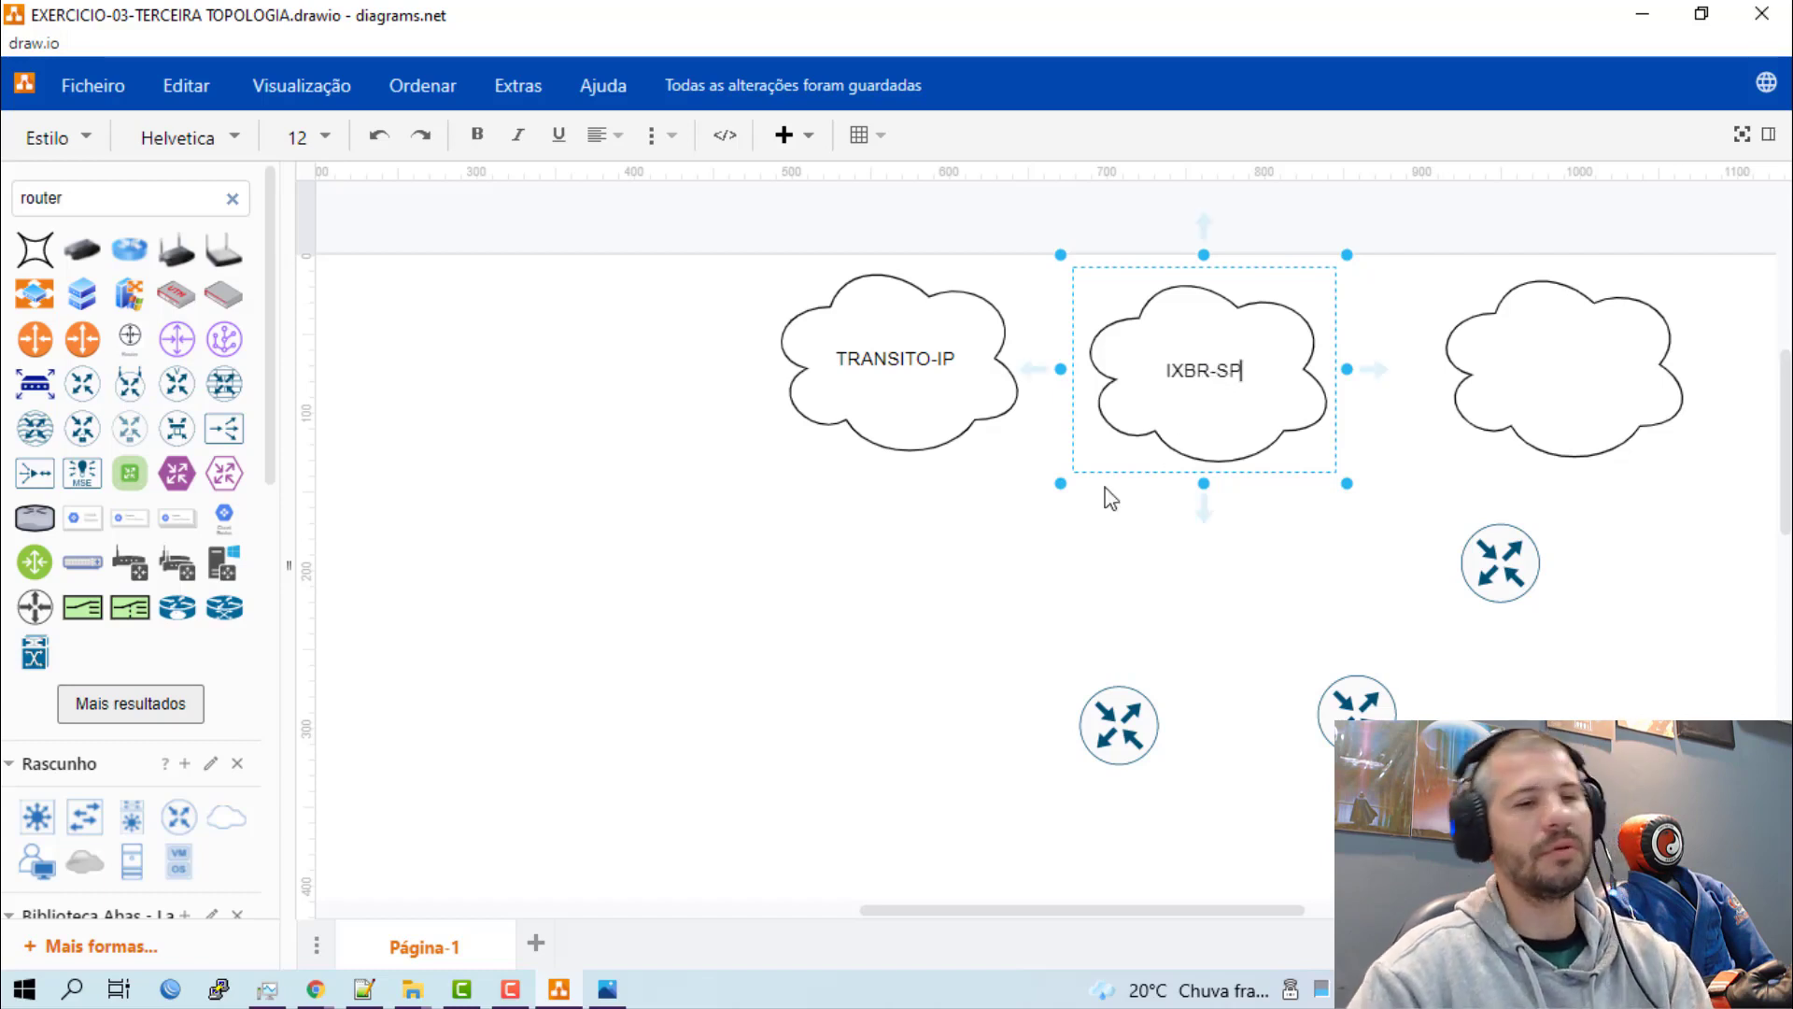
click(1075, 530)
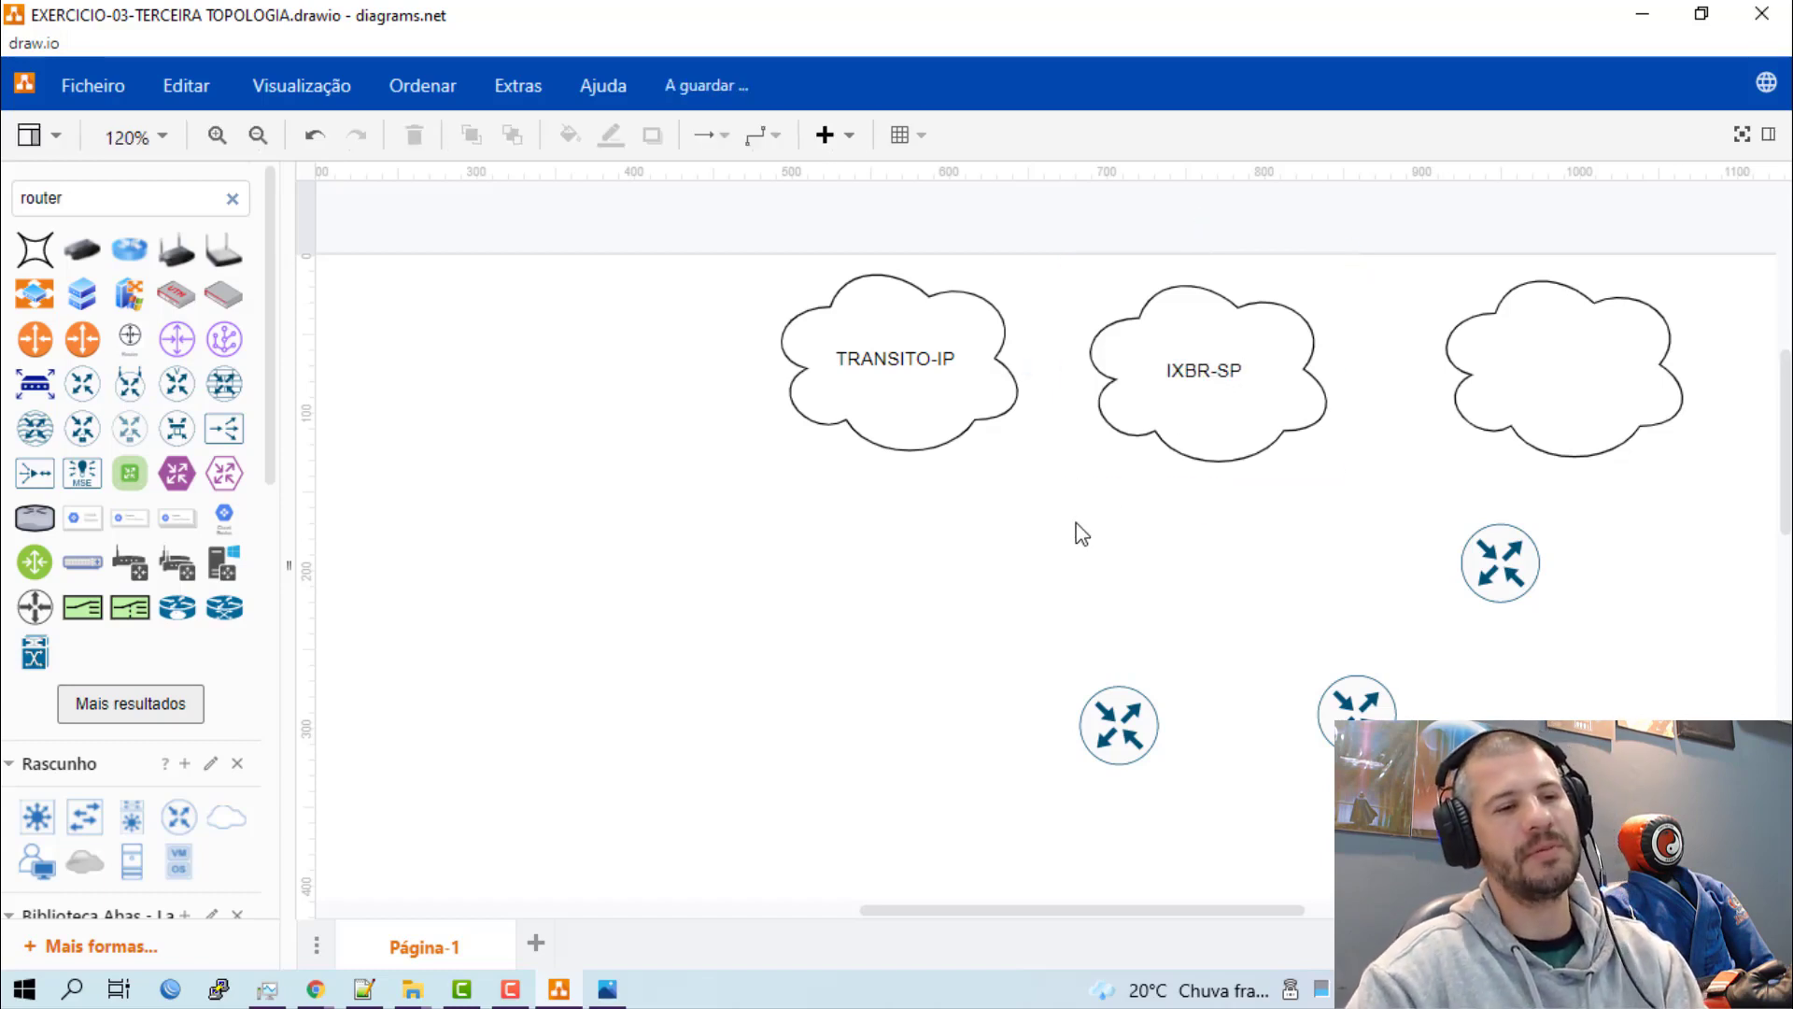
Duplicate the IXBR-SP cloud and place the copy just below the TRANSITO-IP cloud.
click(1226, 417)
key(ctrl+d)
drag(1226, 417, 972, 580)
Change the copied cloud's label to "IXBR-RJ".
double_click(1013, 556)
click(1013, 557)
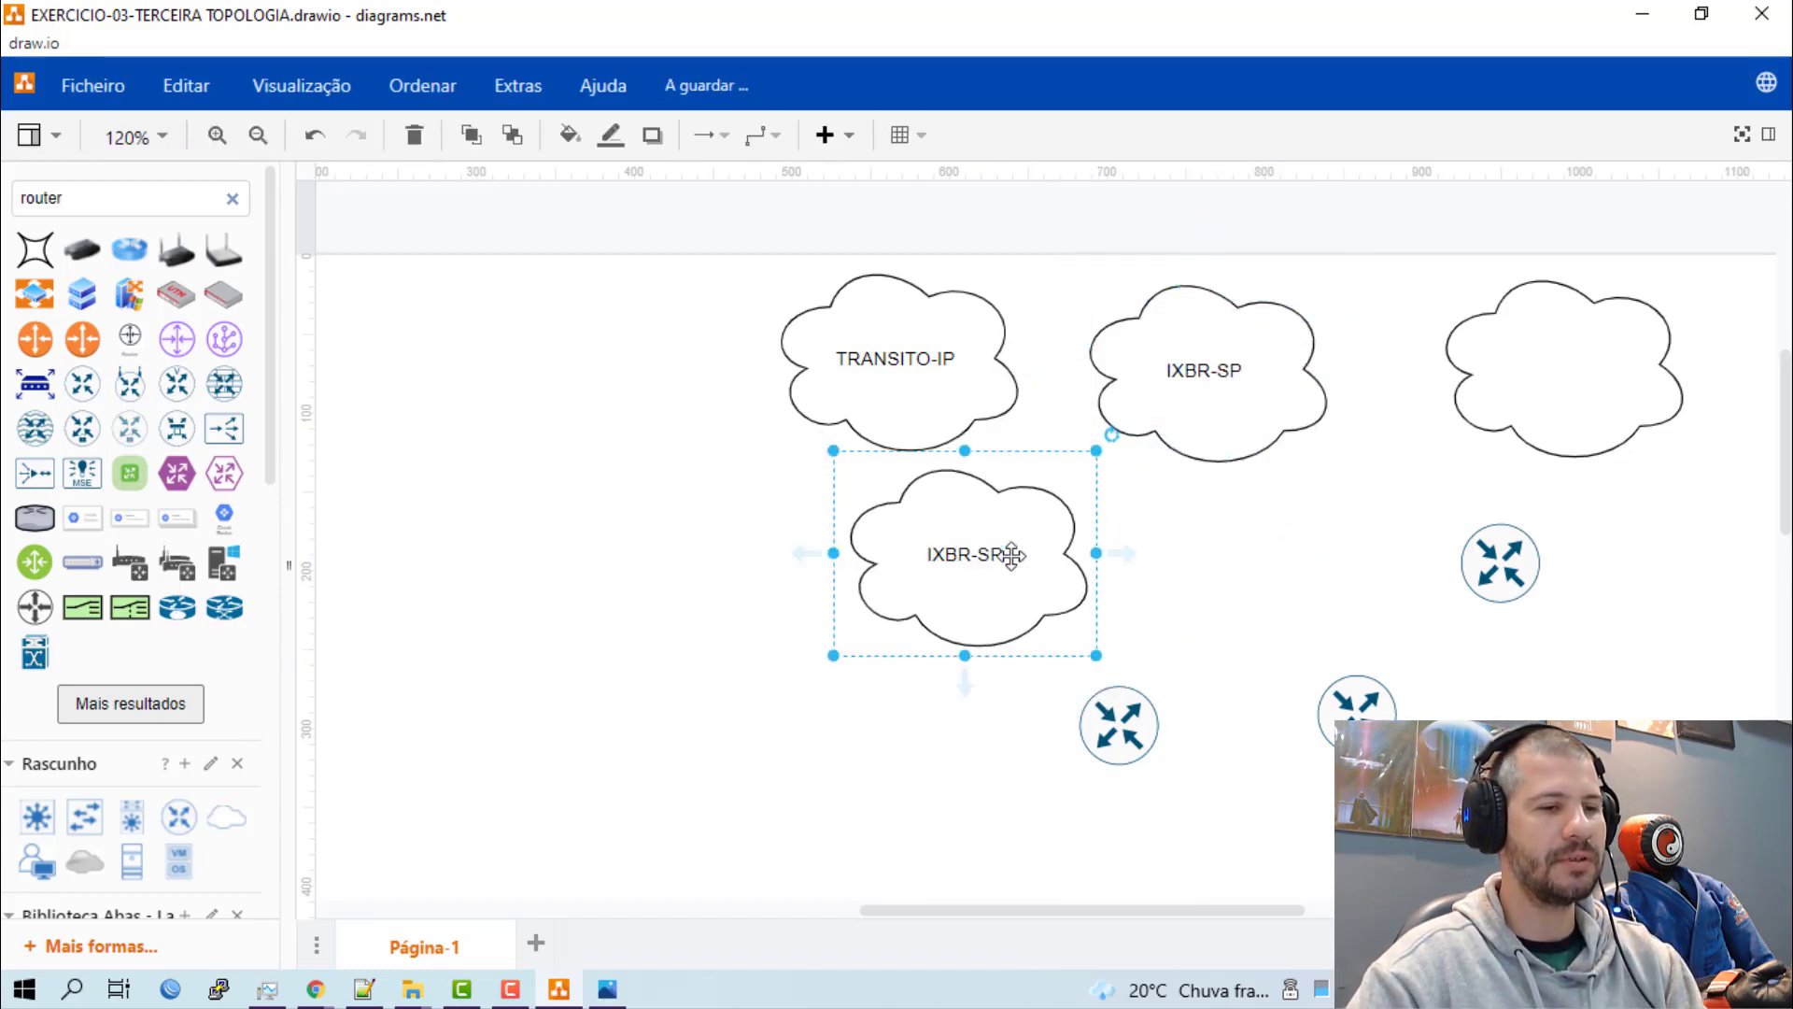
double_click(1012, 556)
click(1008, 568)
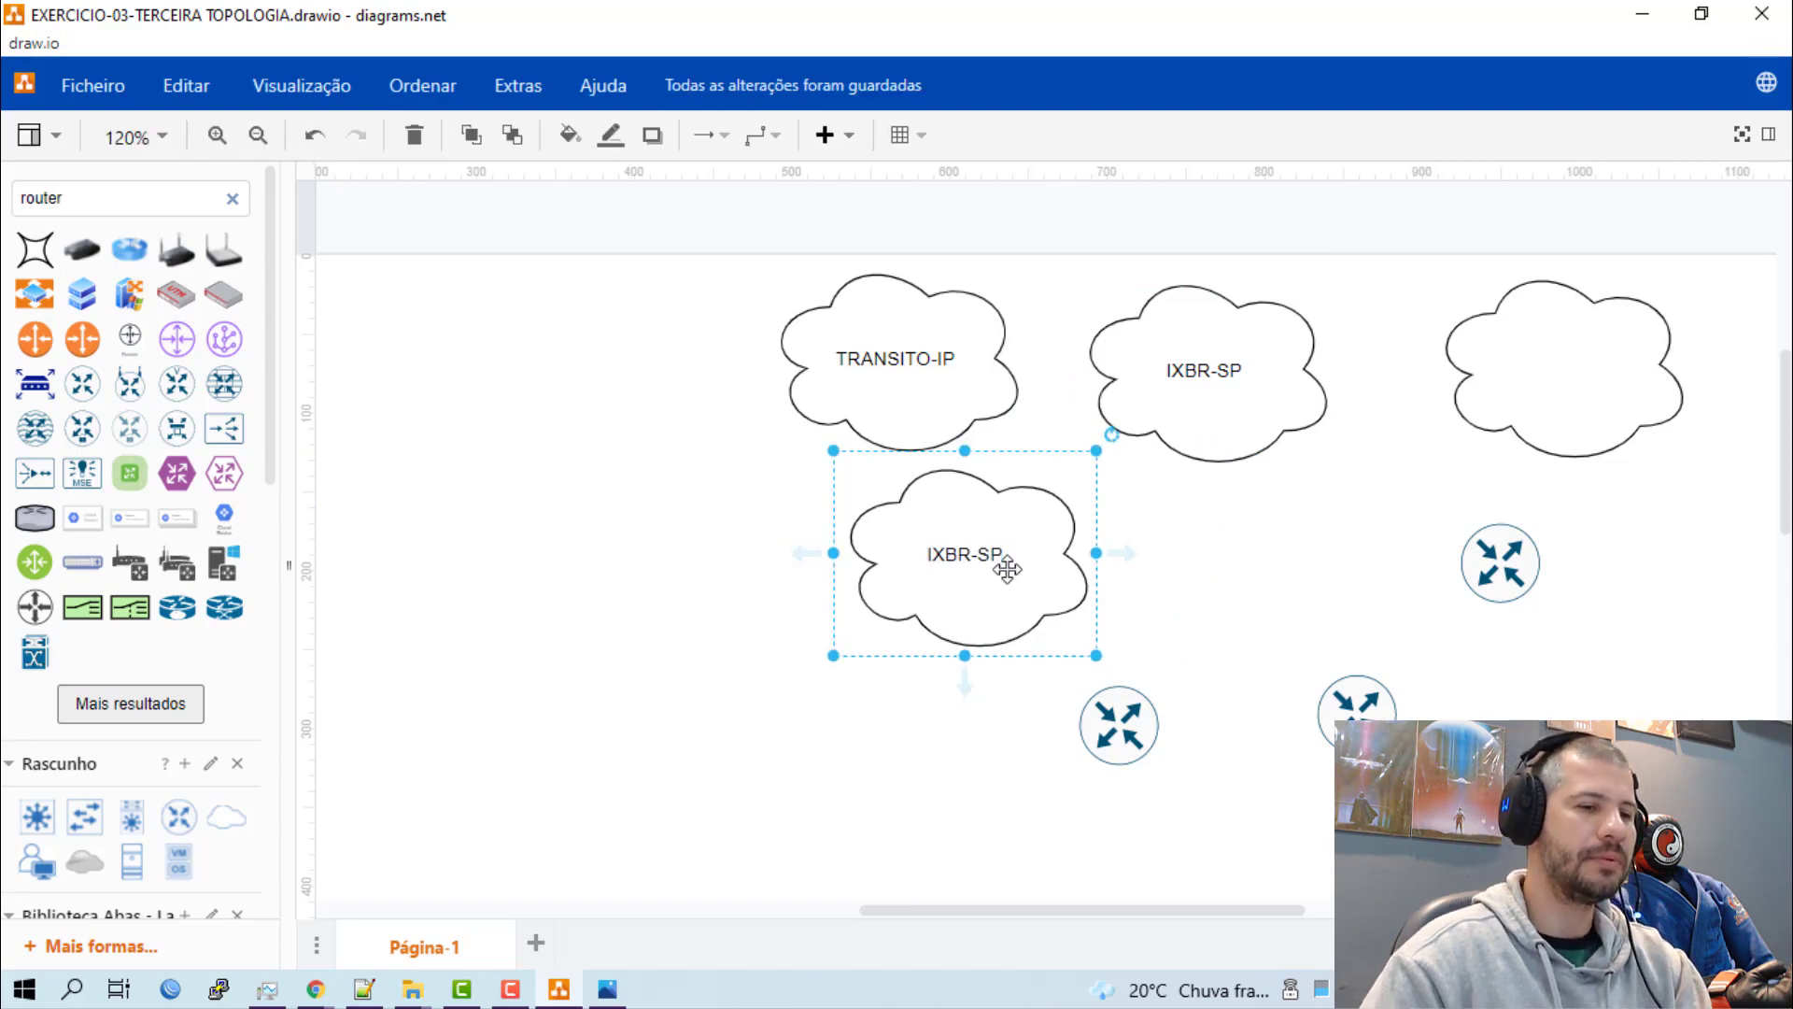
double_click(969, 547)
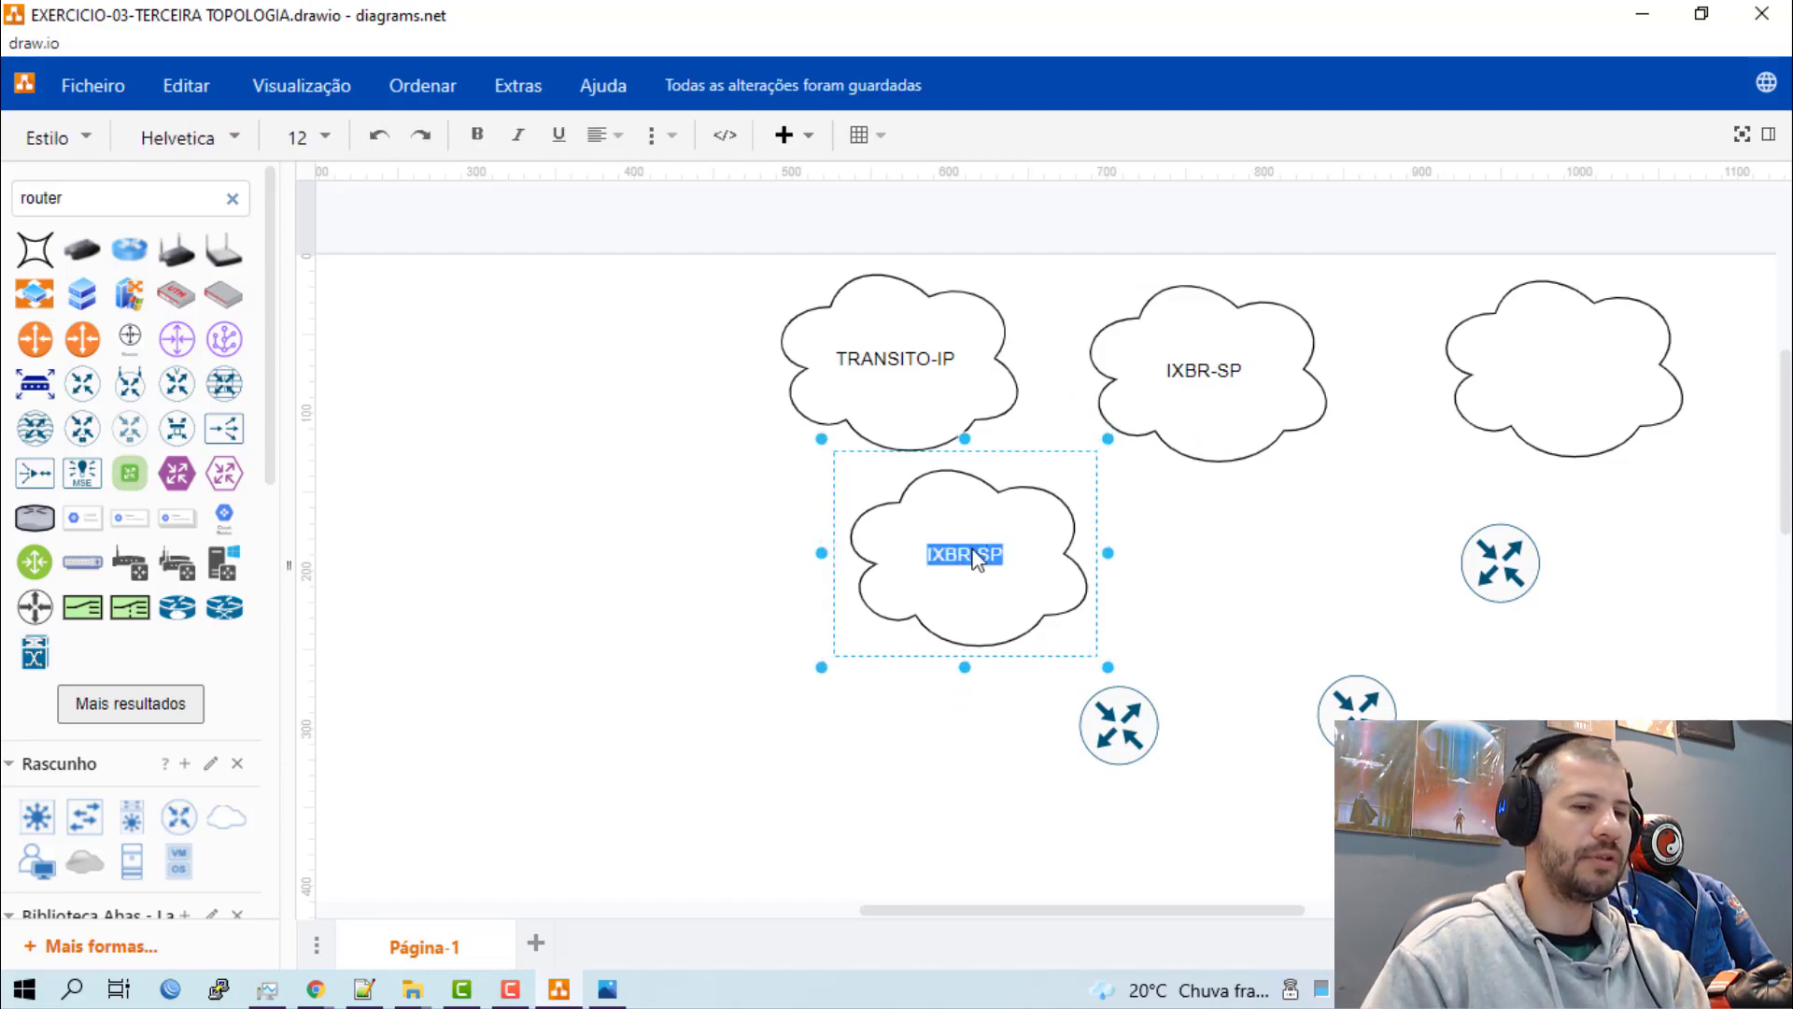
click(994, 560)
key(BackSpace)
key(BackSpace)
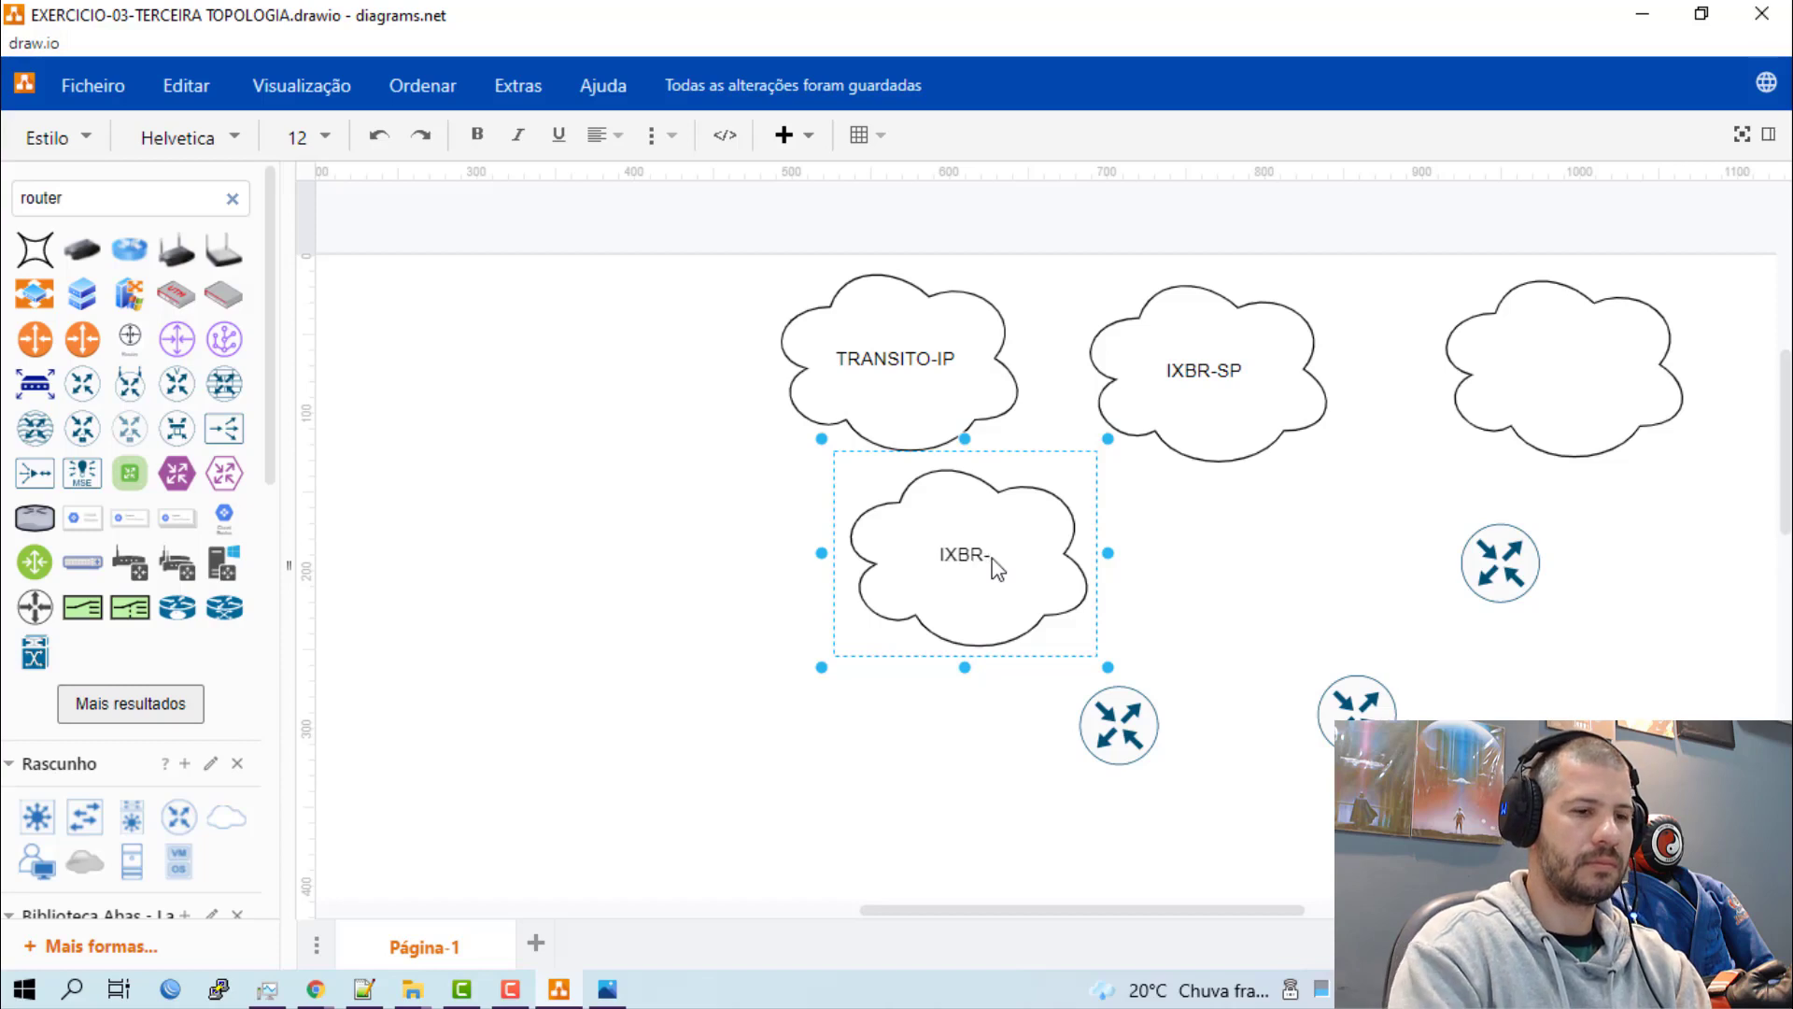
text(RJ)
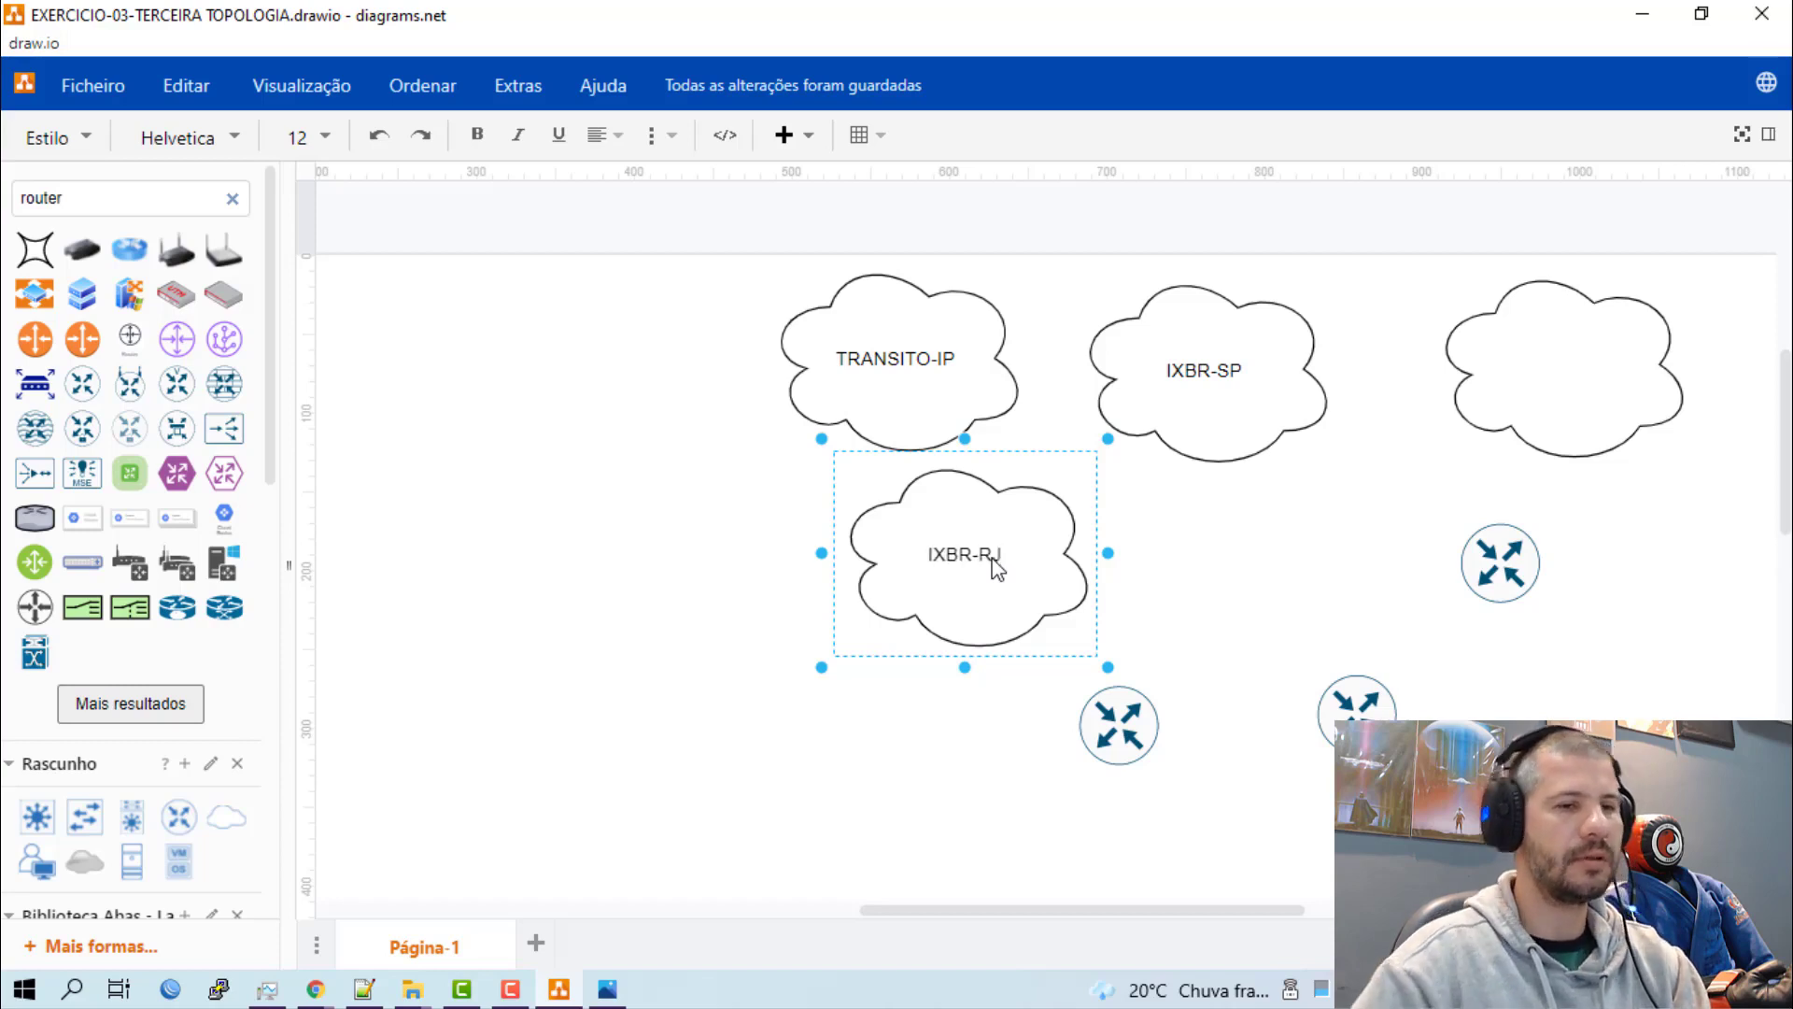
click(1205, 549)
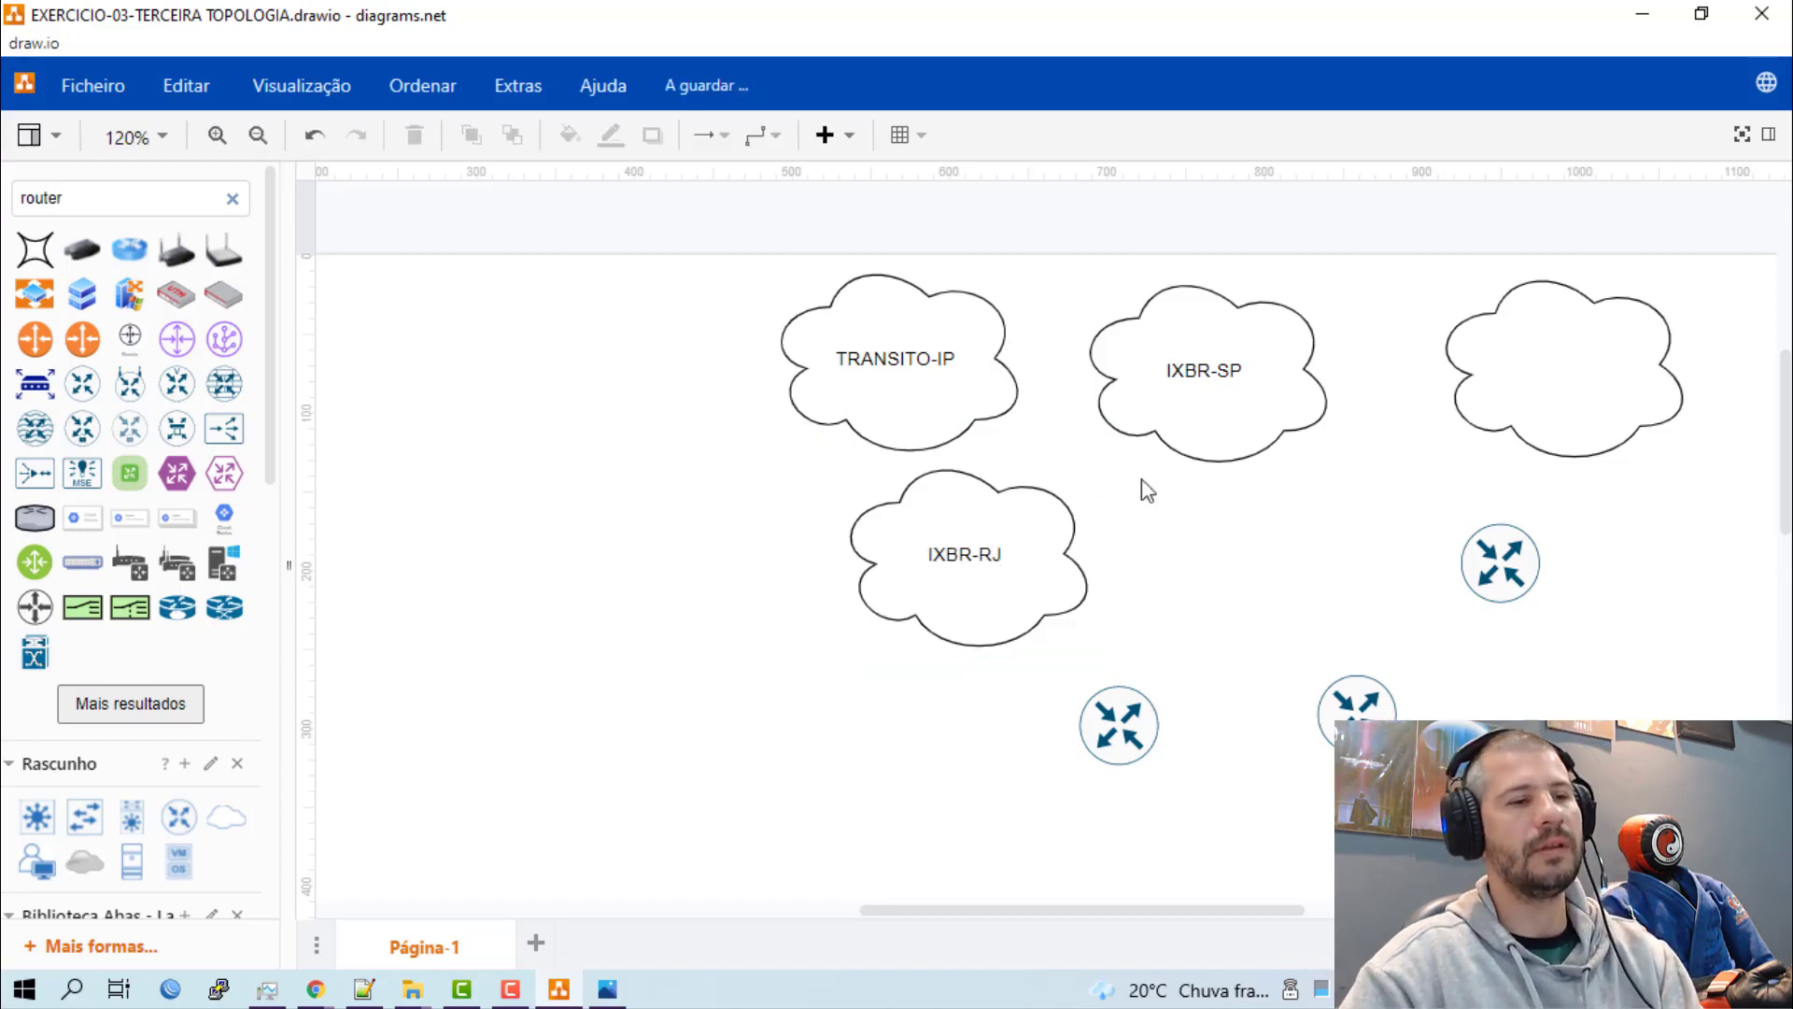
Label the unlabelled cloud "IXBR-INTERNACIONAIS" and enlarge it so the text fits inside its outline.
double_click(1538, 361)
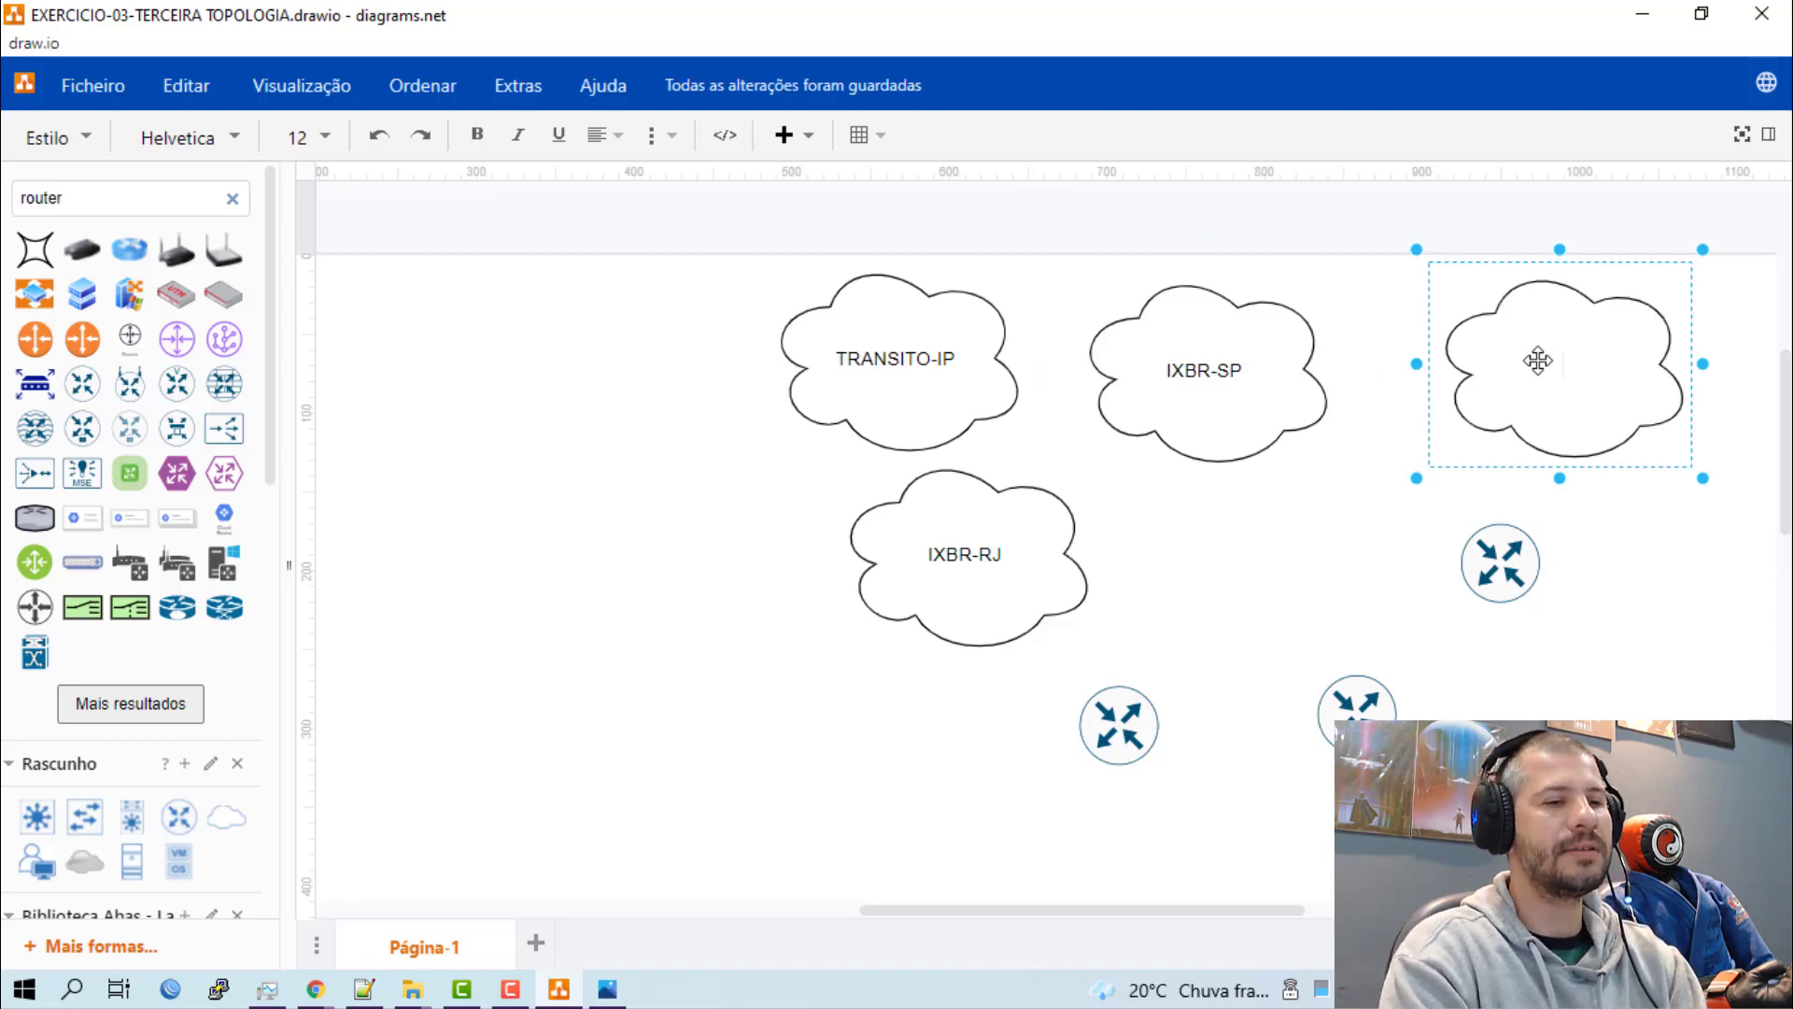
text(IX)
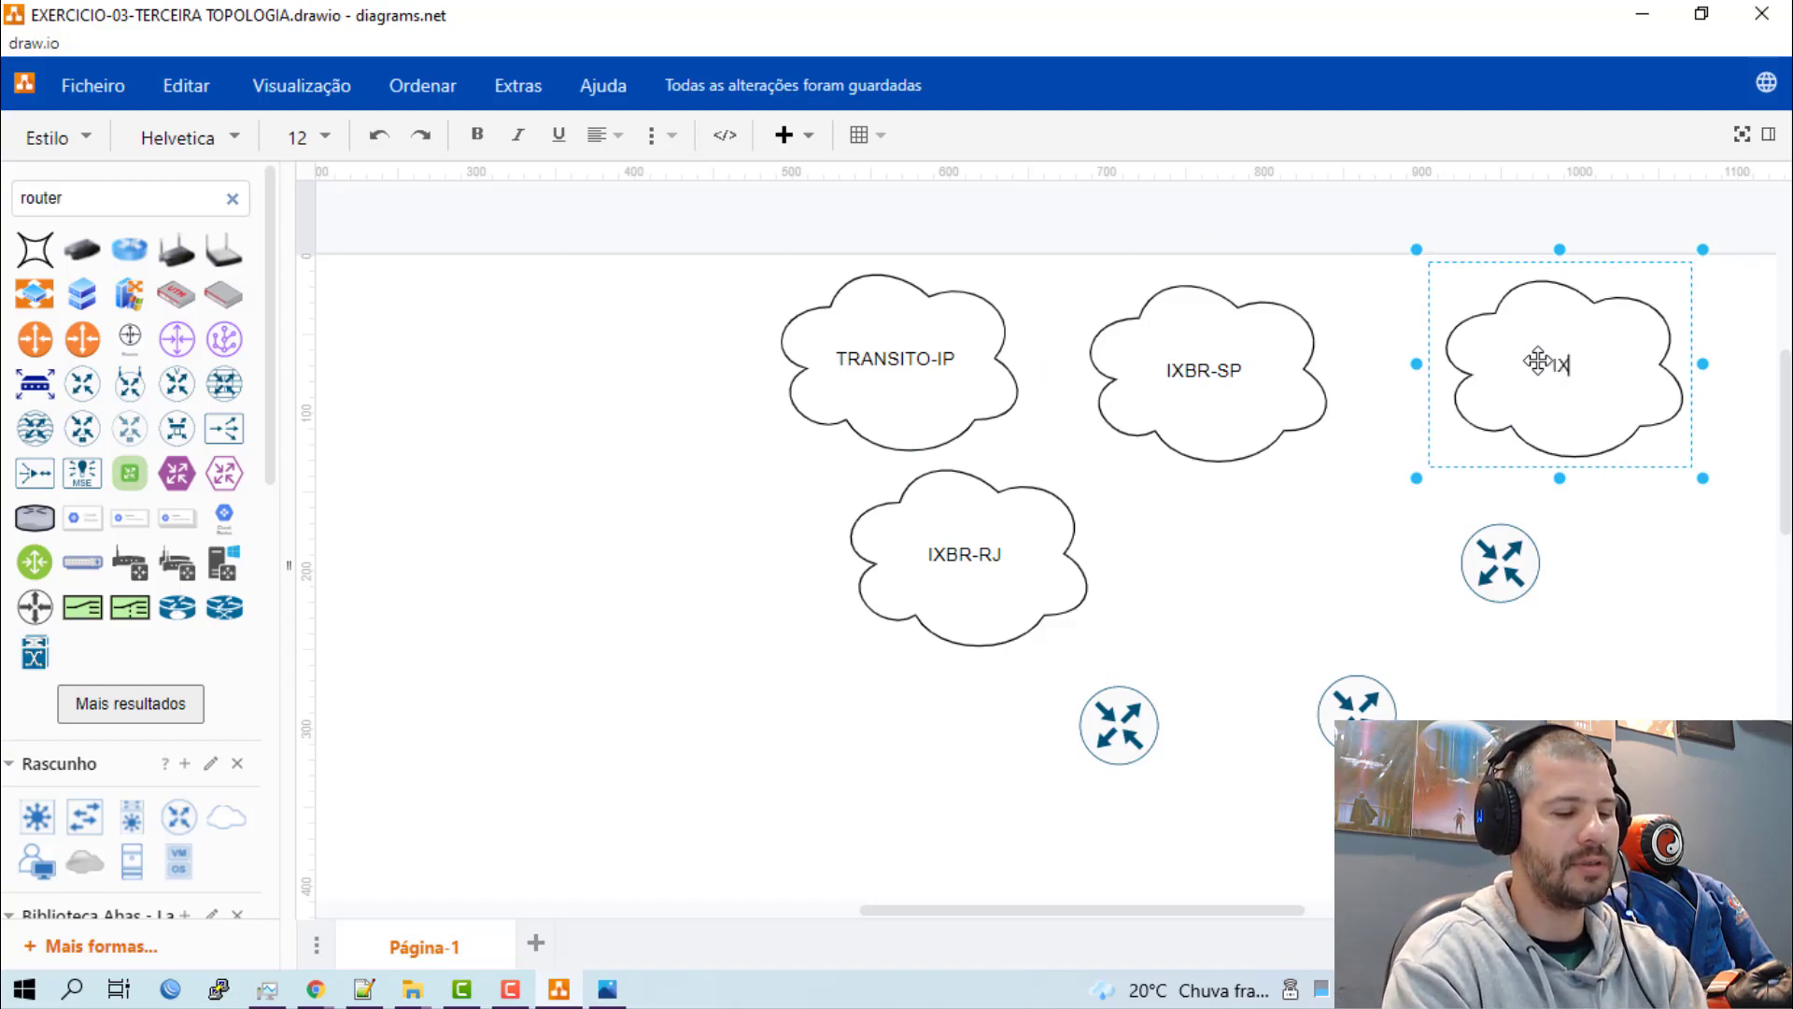
text(BR-)
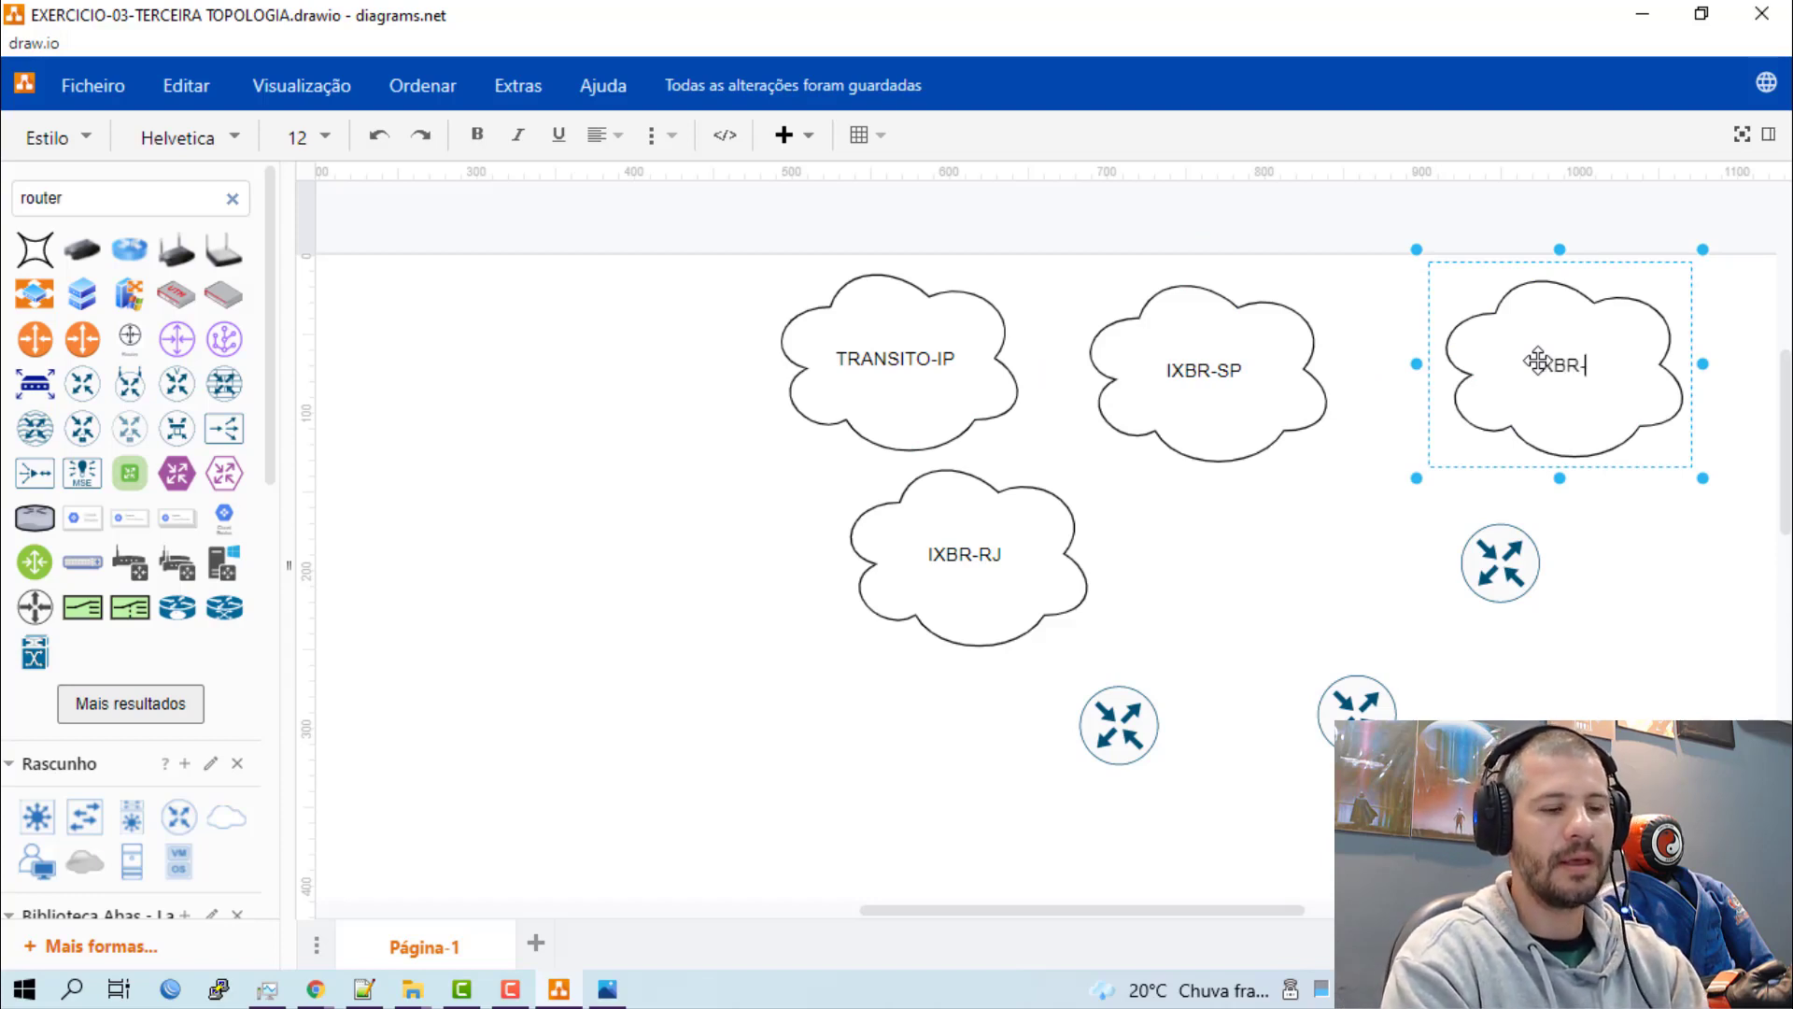
text(INTERNAC)
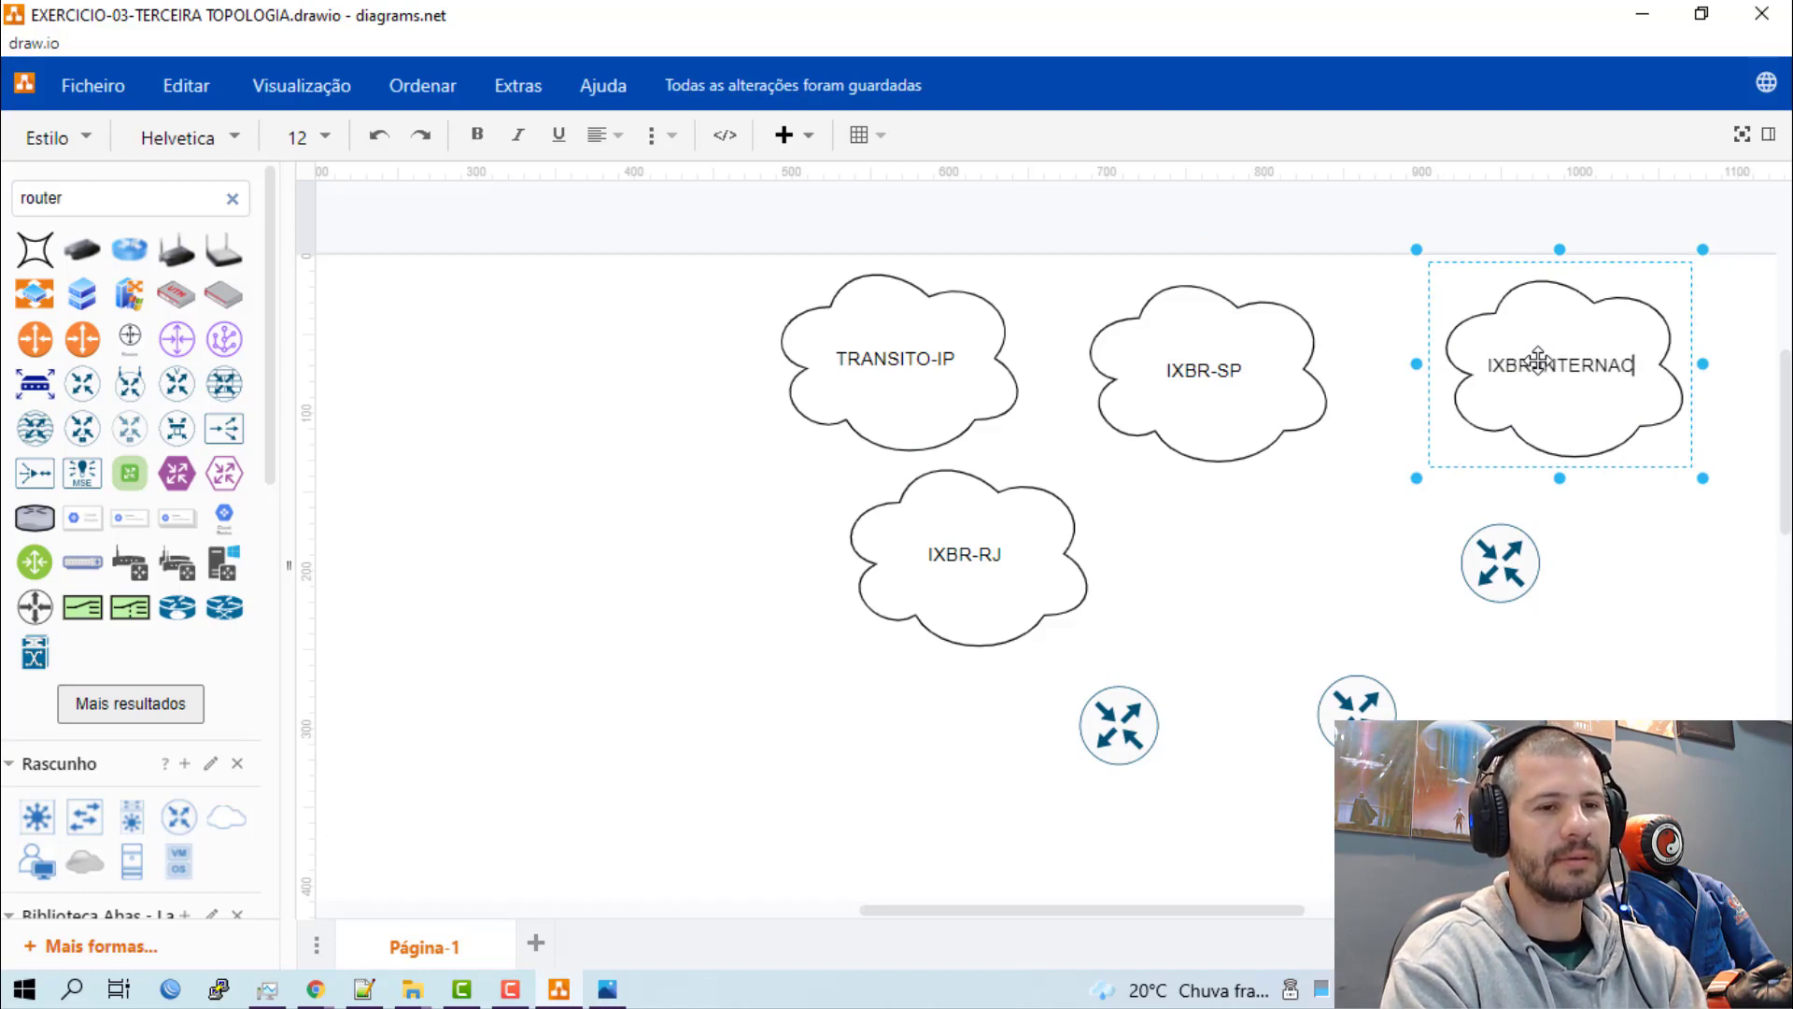
text(IONAIS)
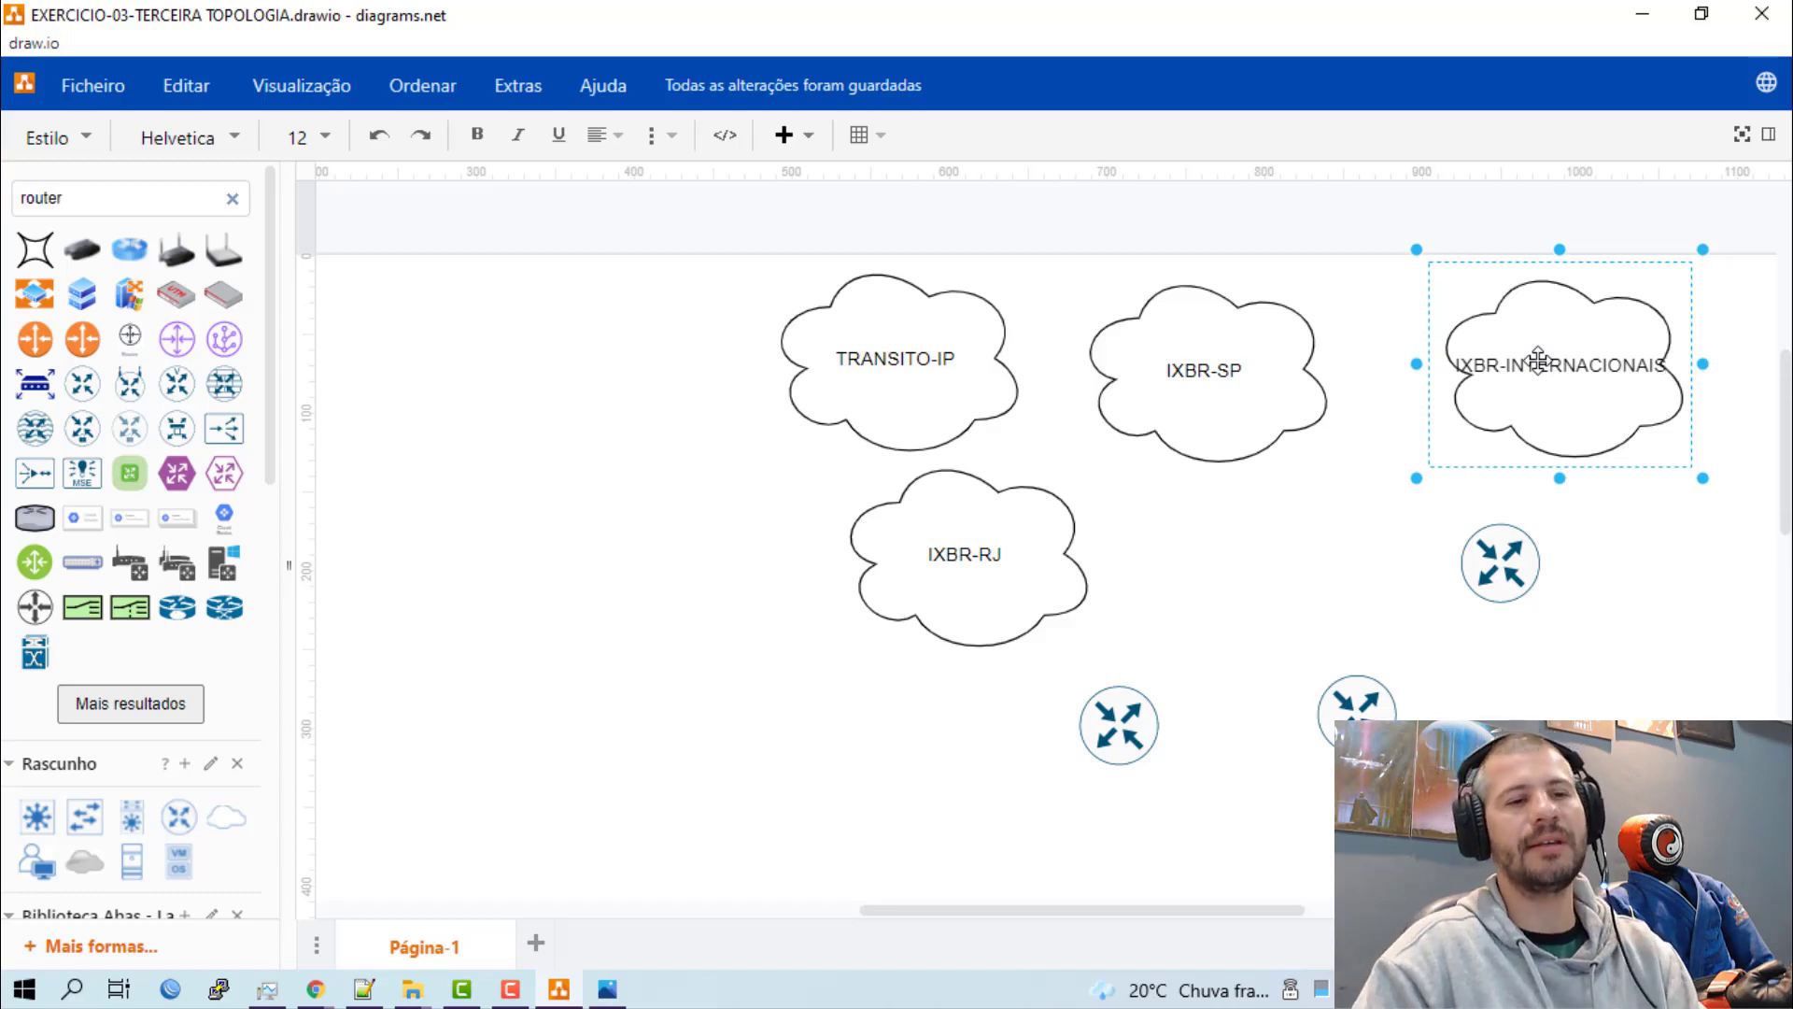
drag(1416, 492, 1351, 561)
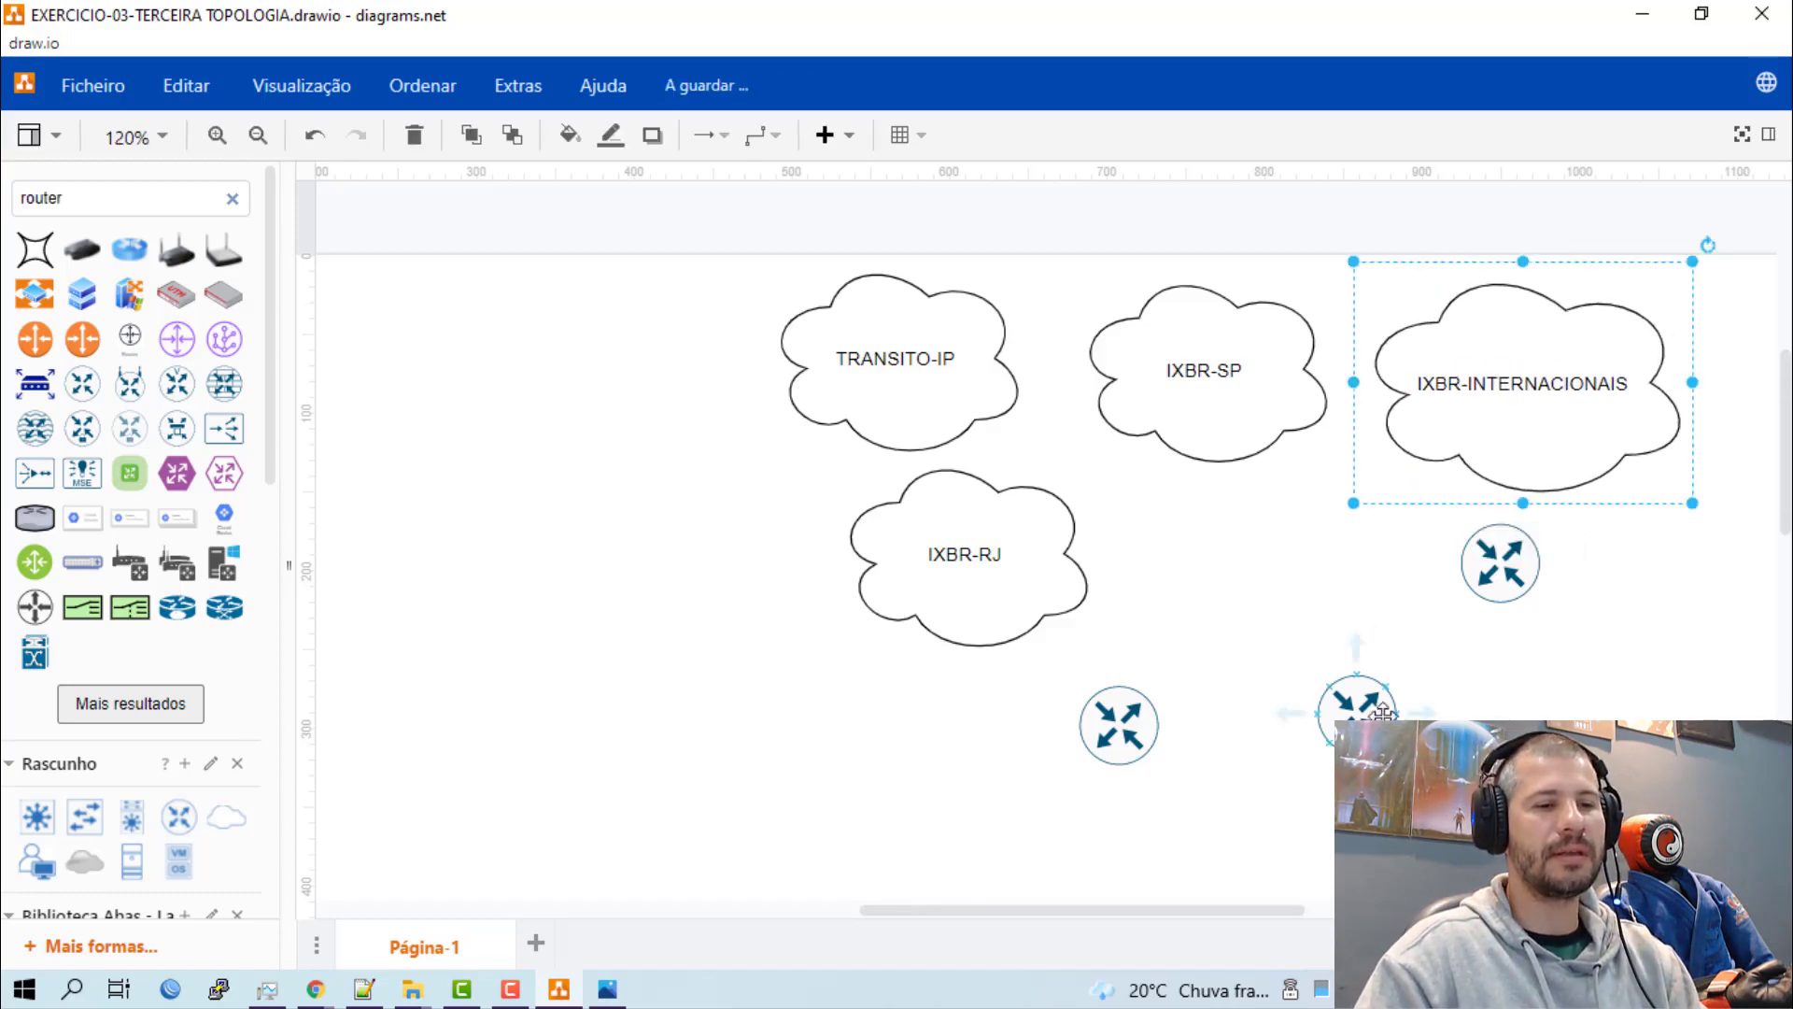
Move the IXBR-RJ cloud beneath the gap between IXBR-SP and IXBR-INTERNACIONAIS, and group the three routers in a triangle below TRANSITO-IP.
drag(1498, 564, 933, 819)
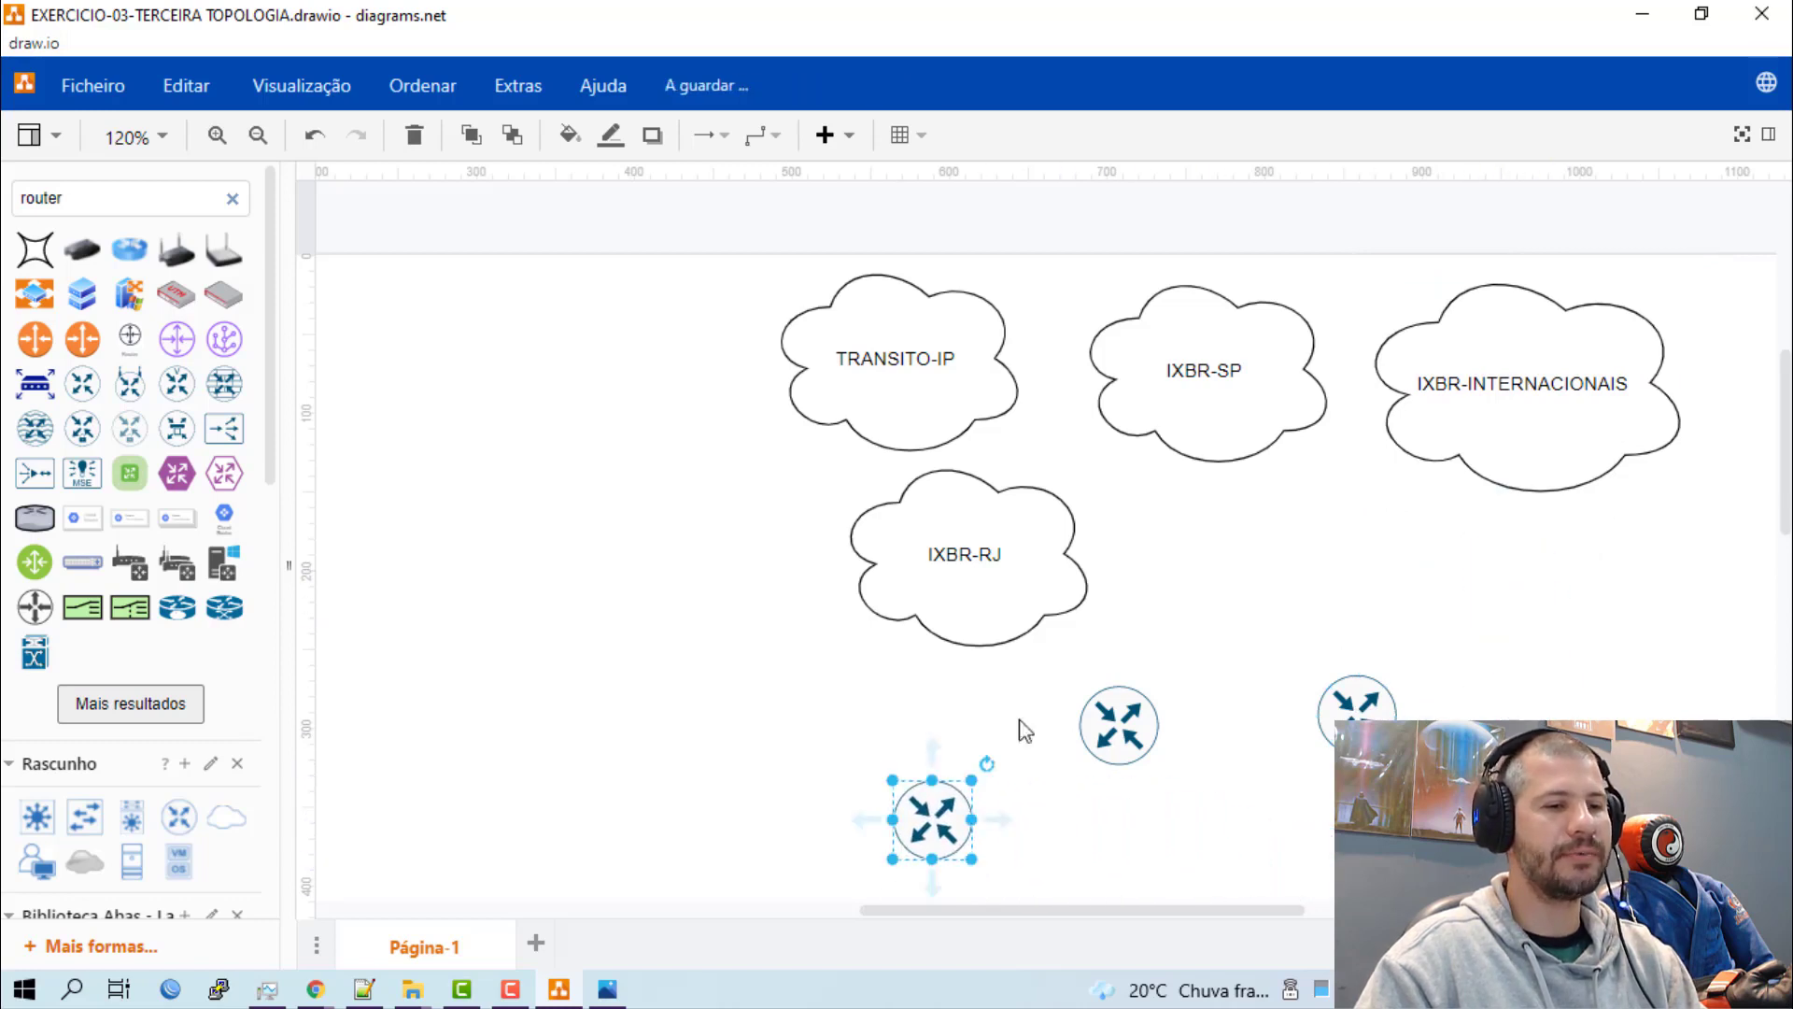
click(1009, 581)
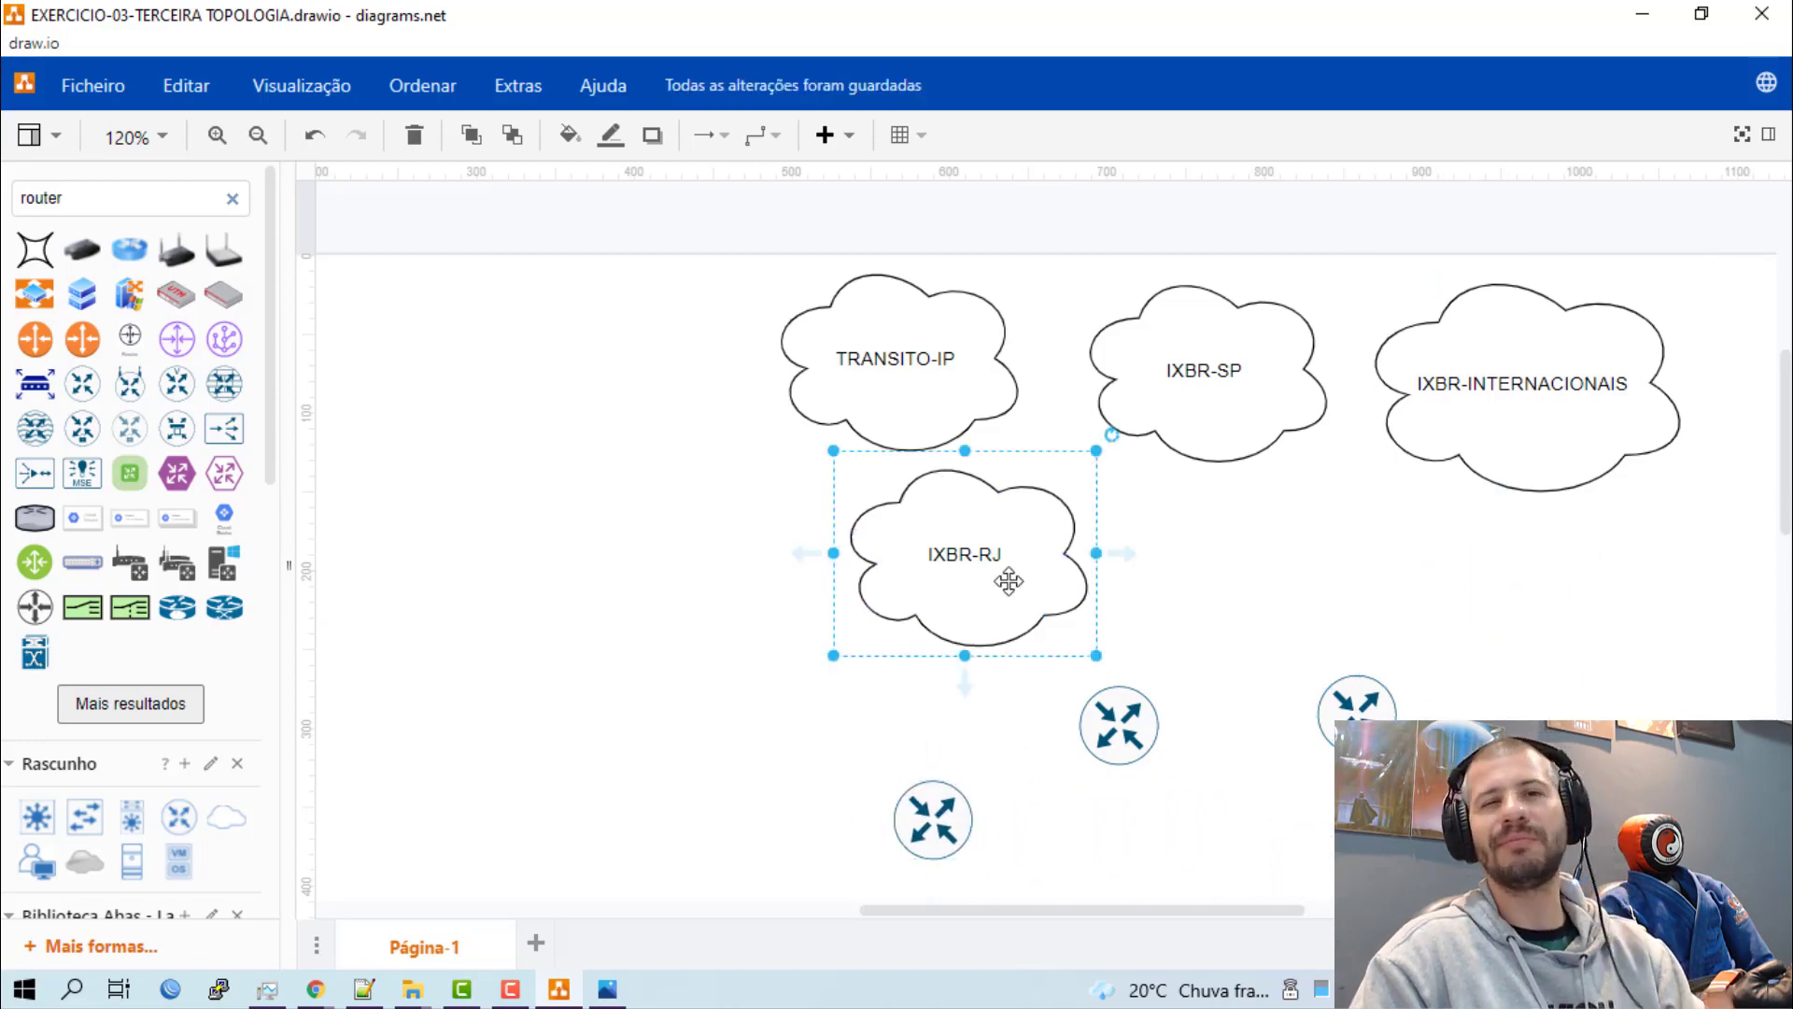
drag(1009, 581, 1410, 579)
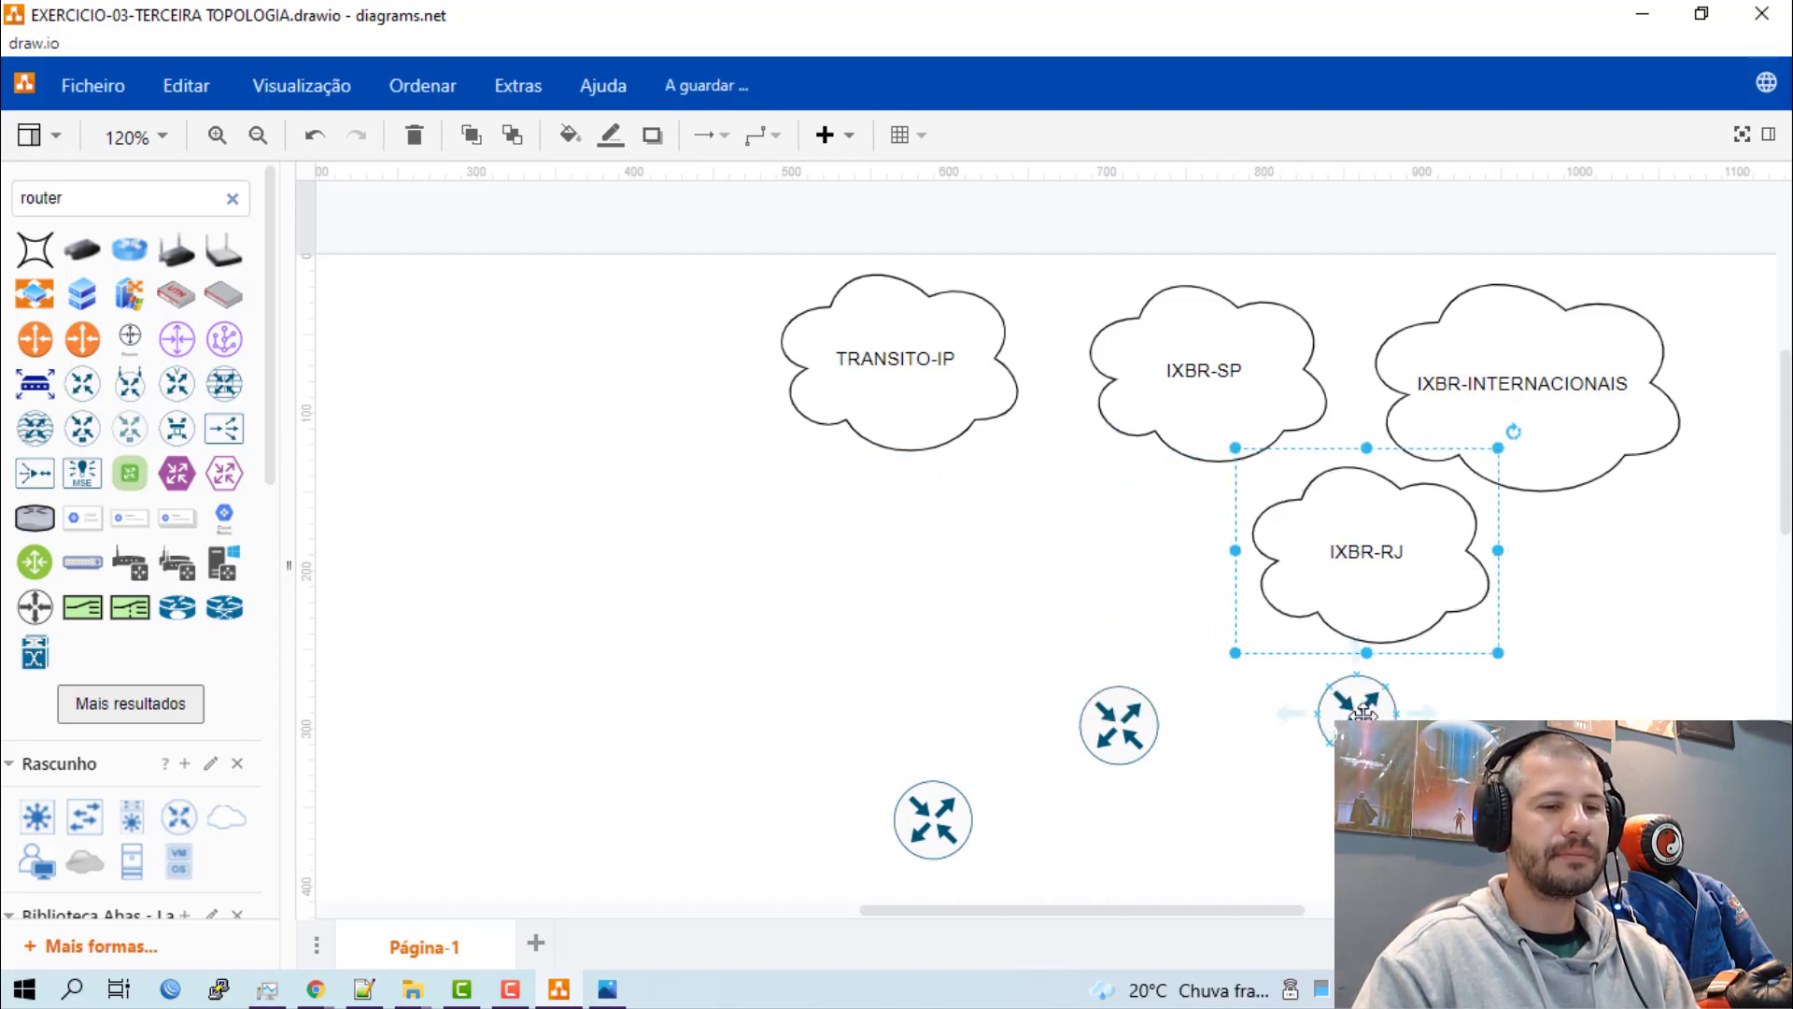
drag(1317, 689, 844, 620)
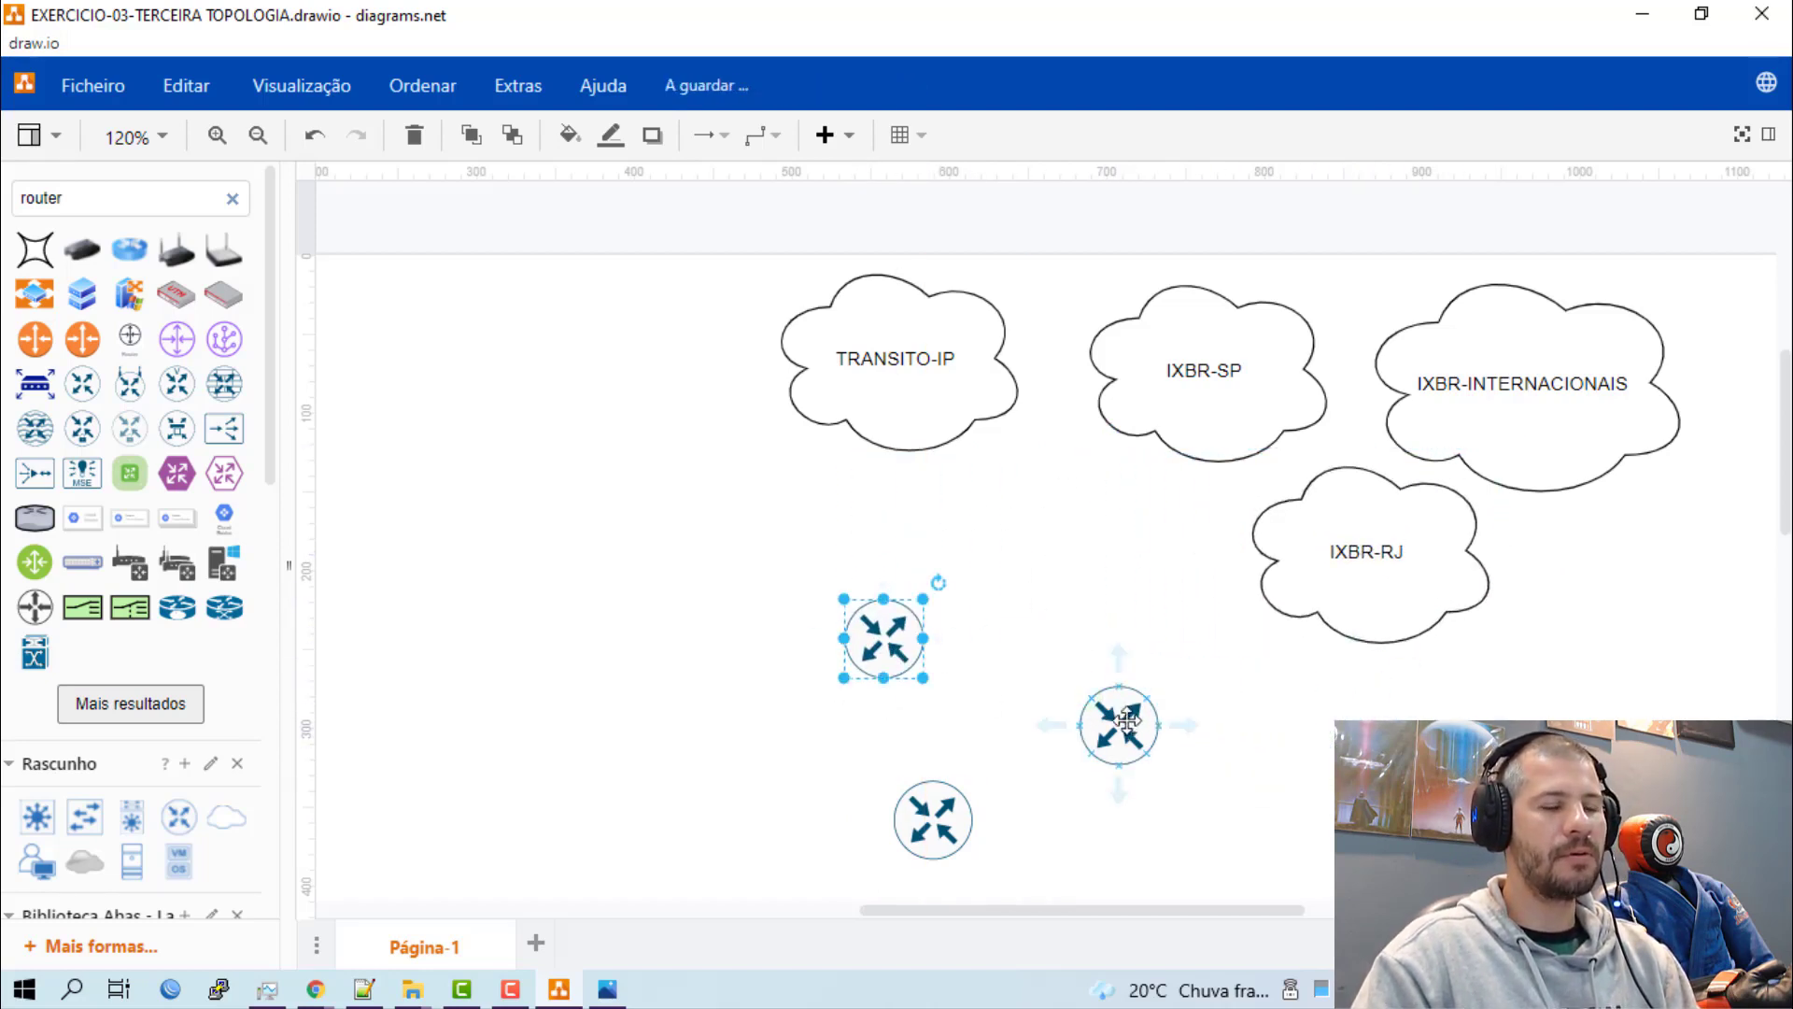
drag(1109, 708, 1056, 645)
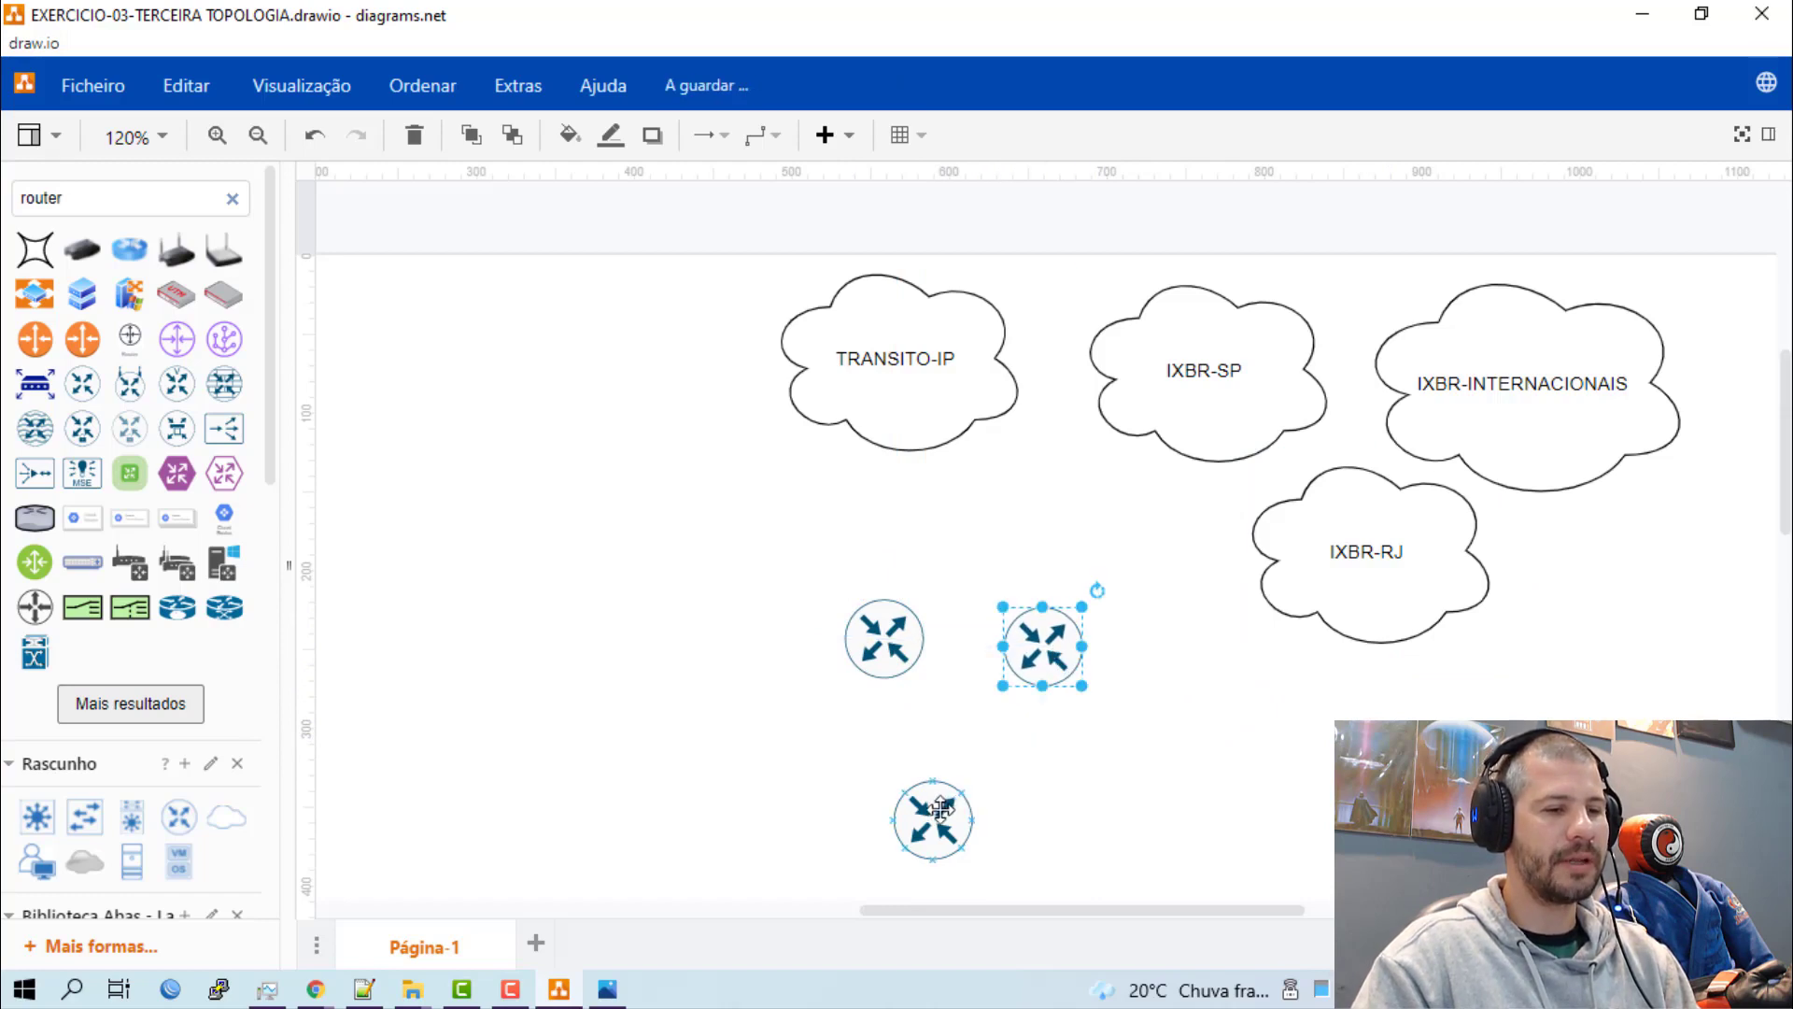
drag(942, 834, 962, 785)
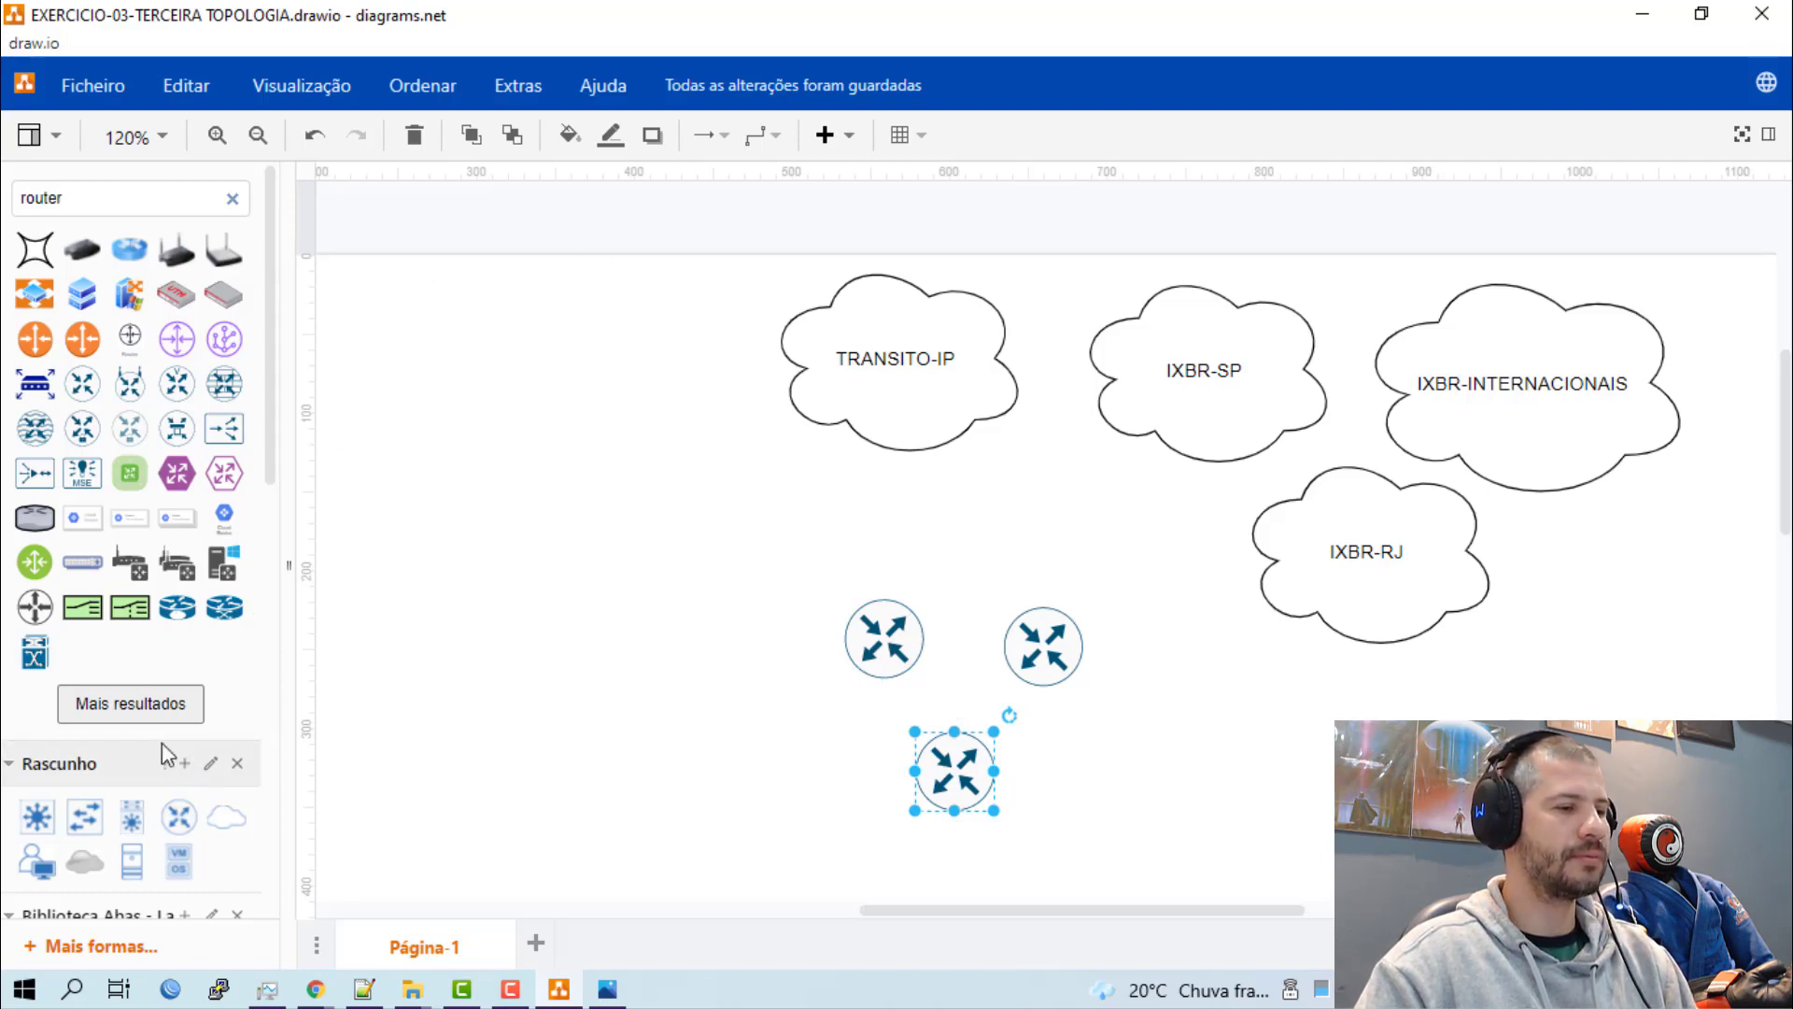
Collapse the Rascunho, Biblioteca Abas and Geral shape sections, and insert a Title text from Diversos above the routers.
click(14, 775)
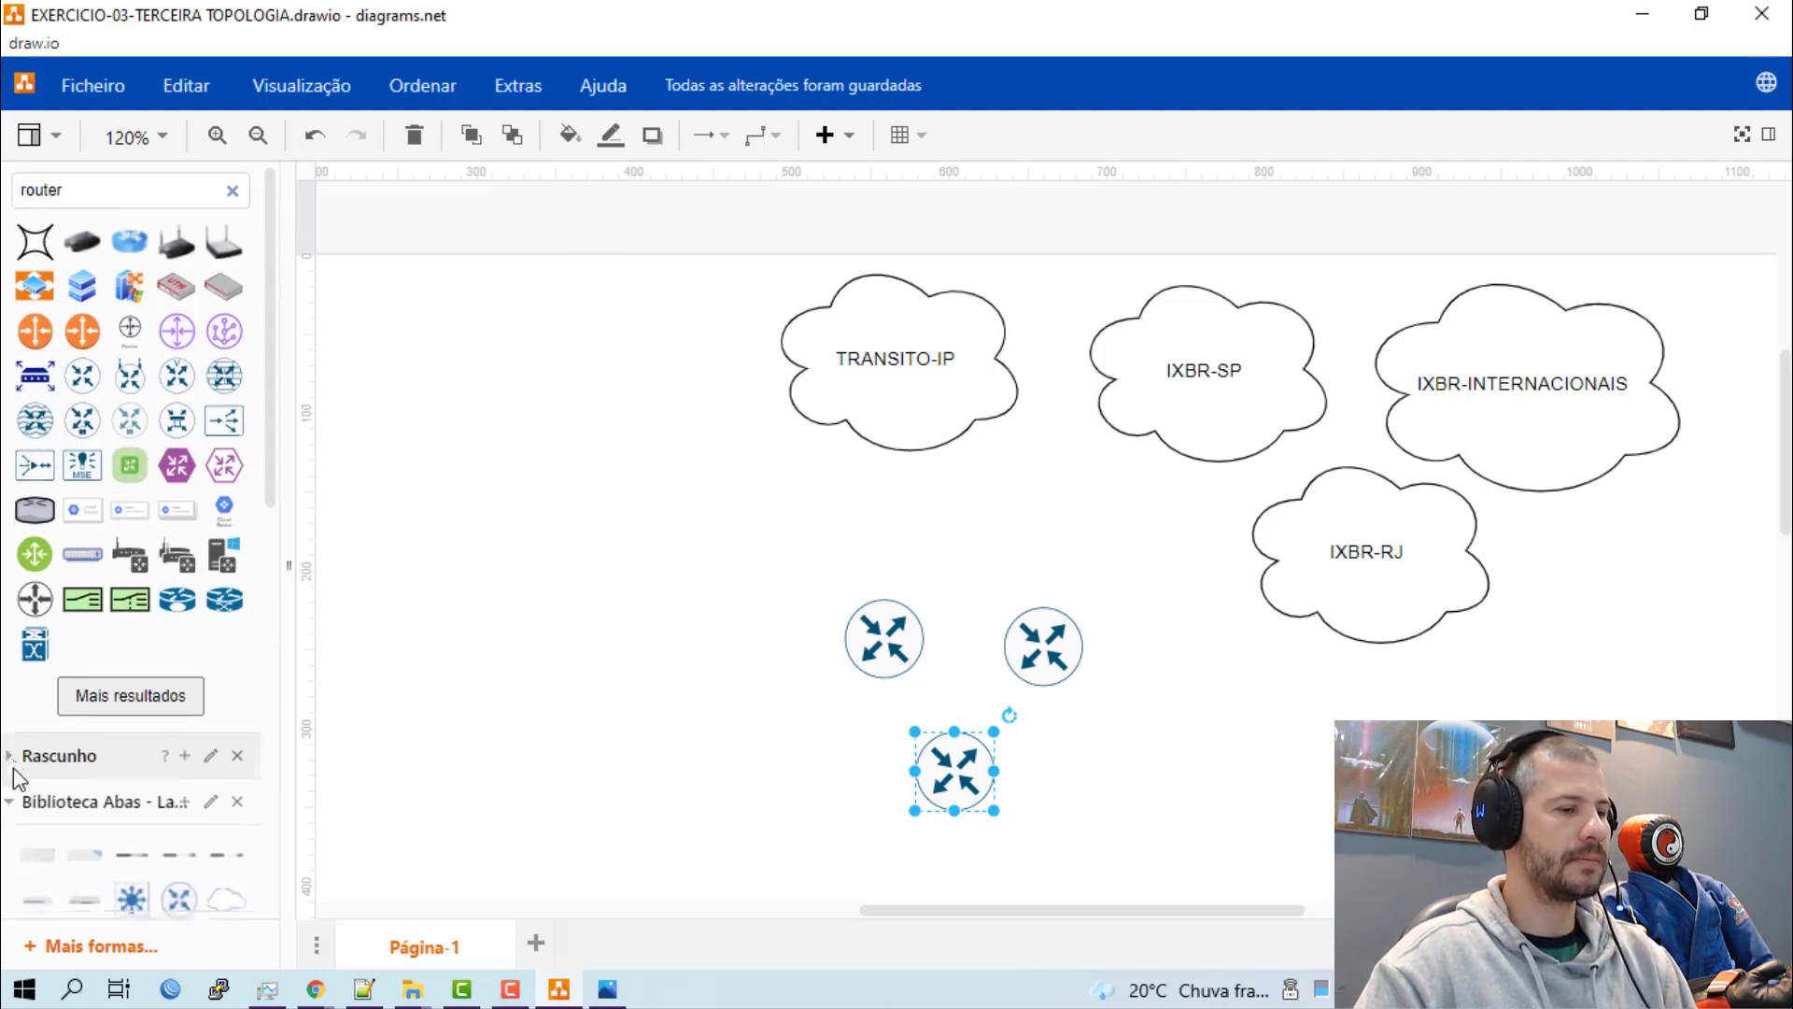
scroll(14, 776, down, 3)
click(12, 551)
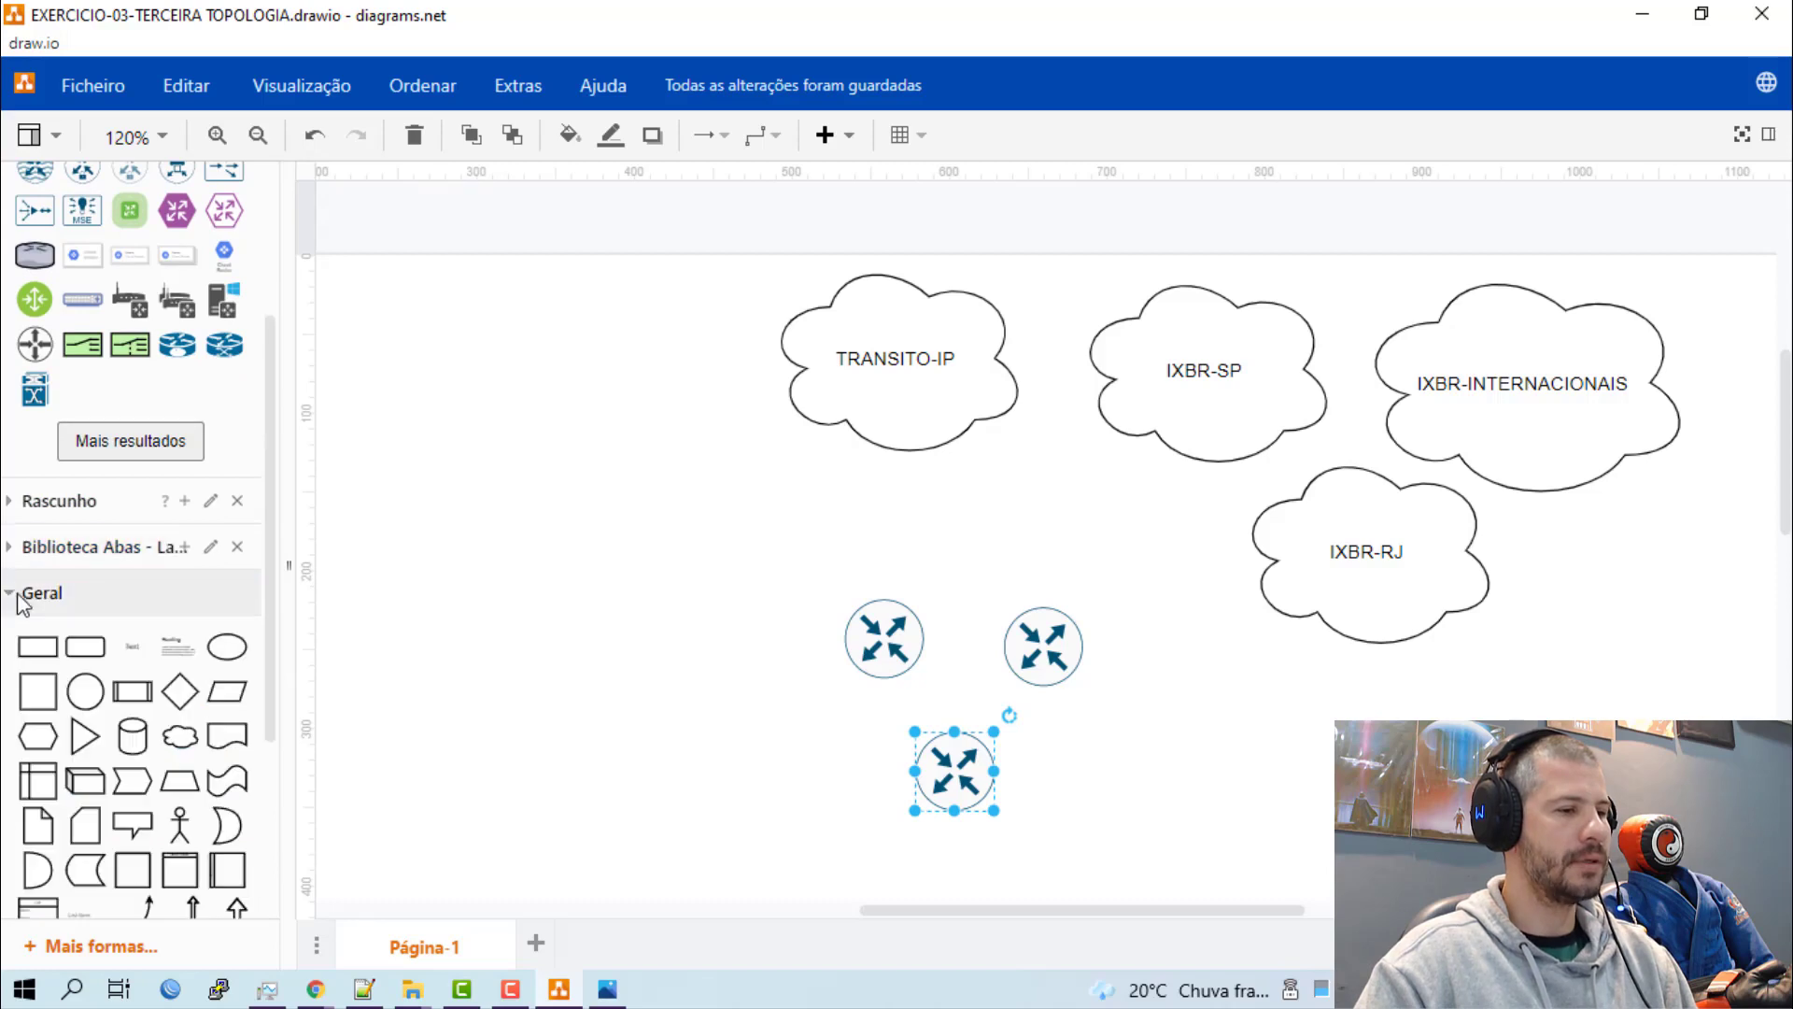
click(12, 592)
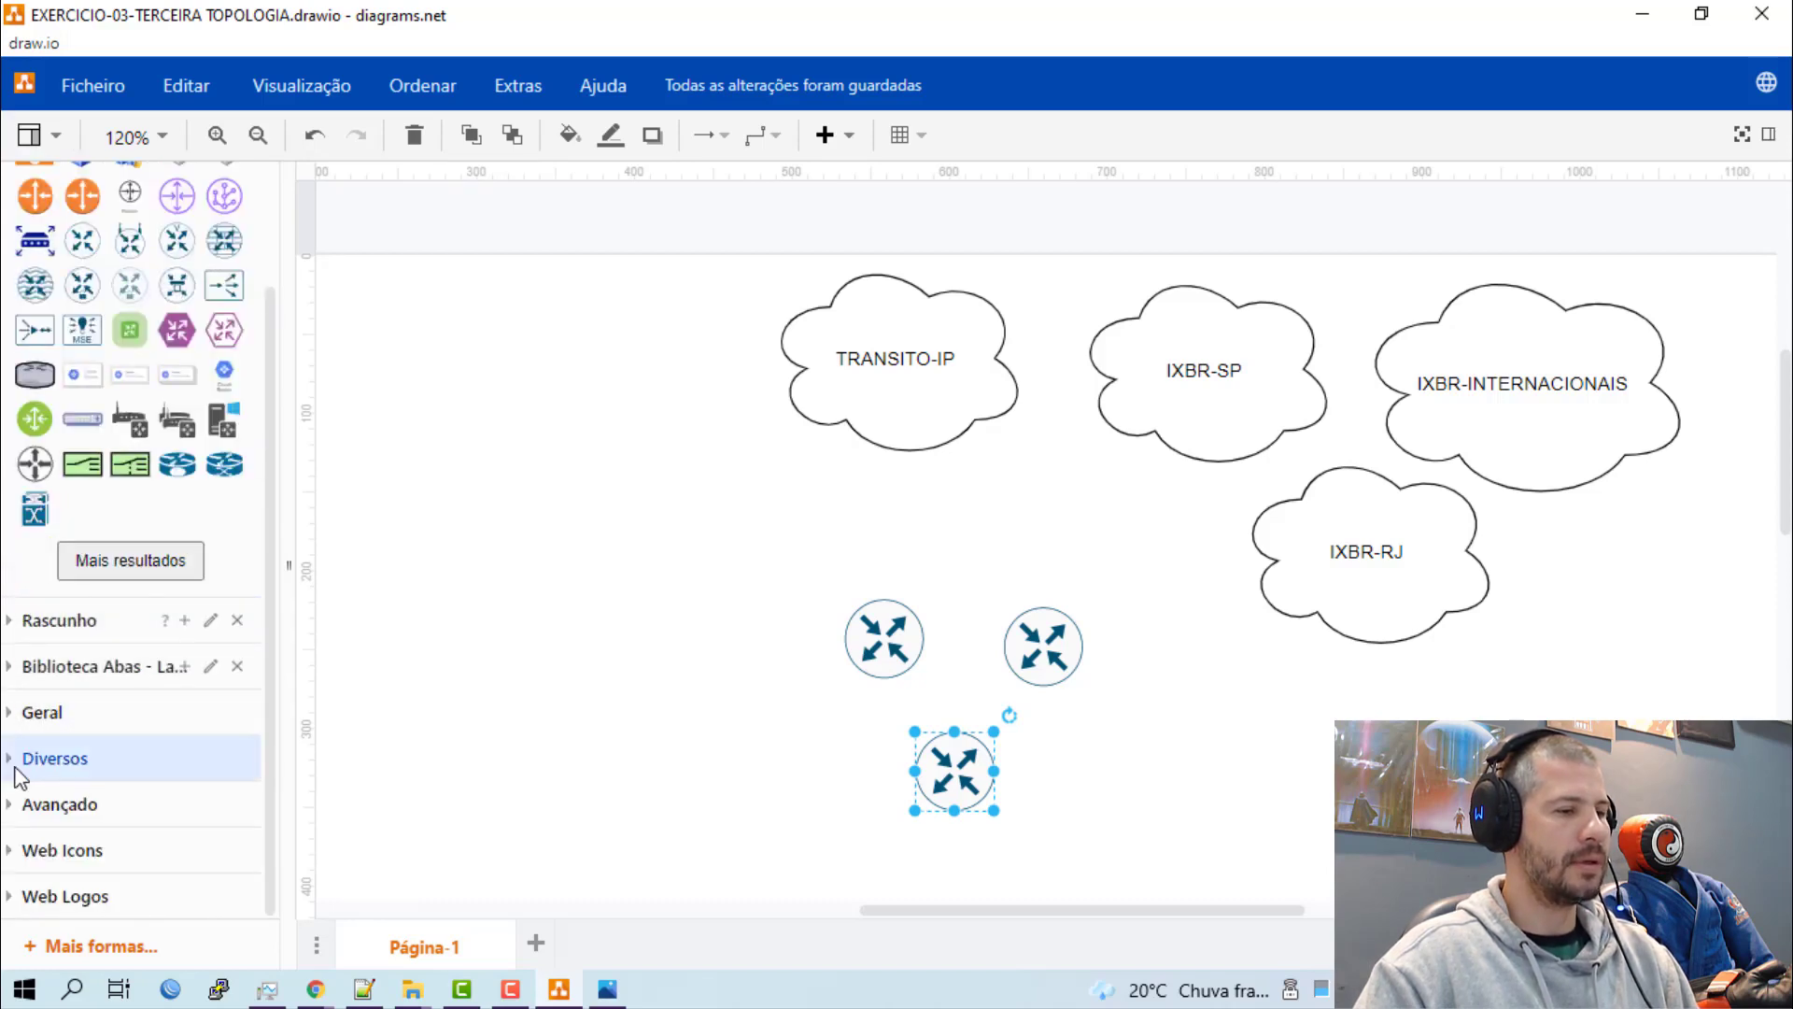
click(17, 761)
scroll(19, 770, down, 4)
scroll(14, 775, up, 3)
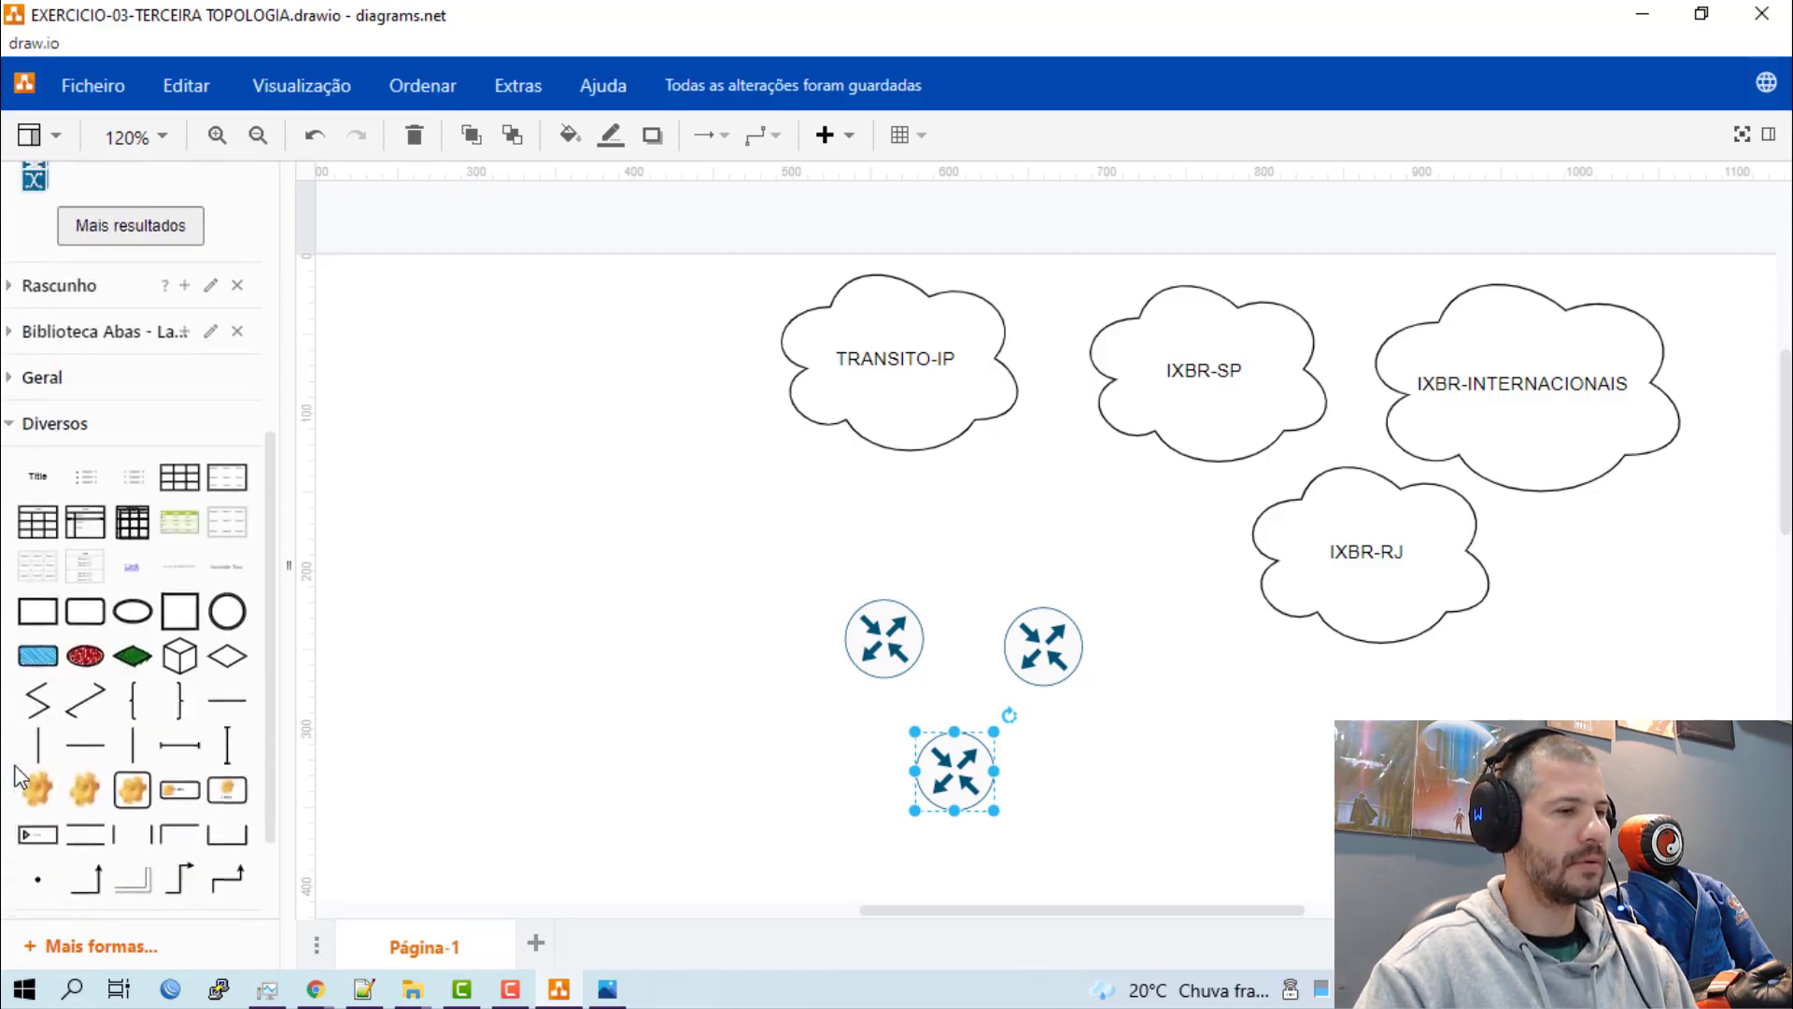
click(38, 559)
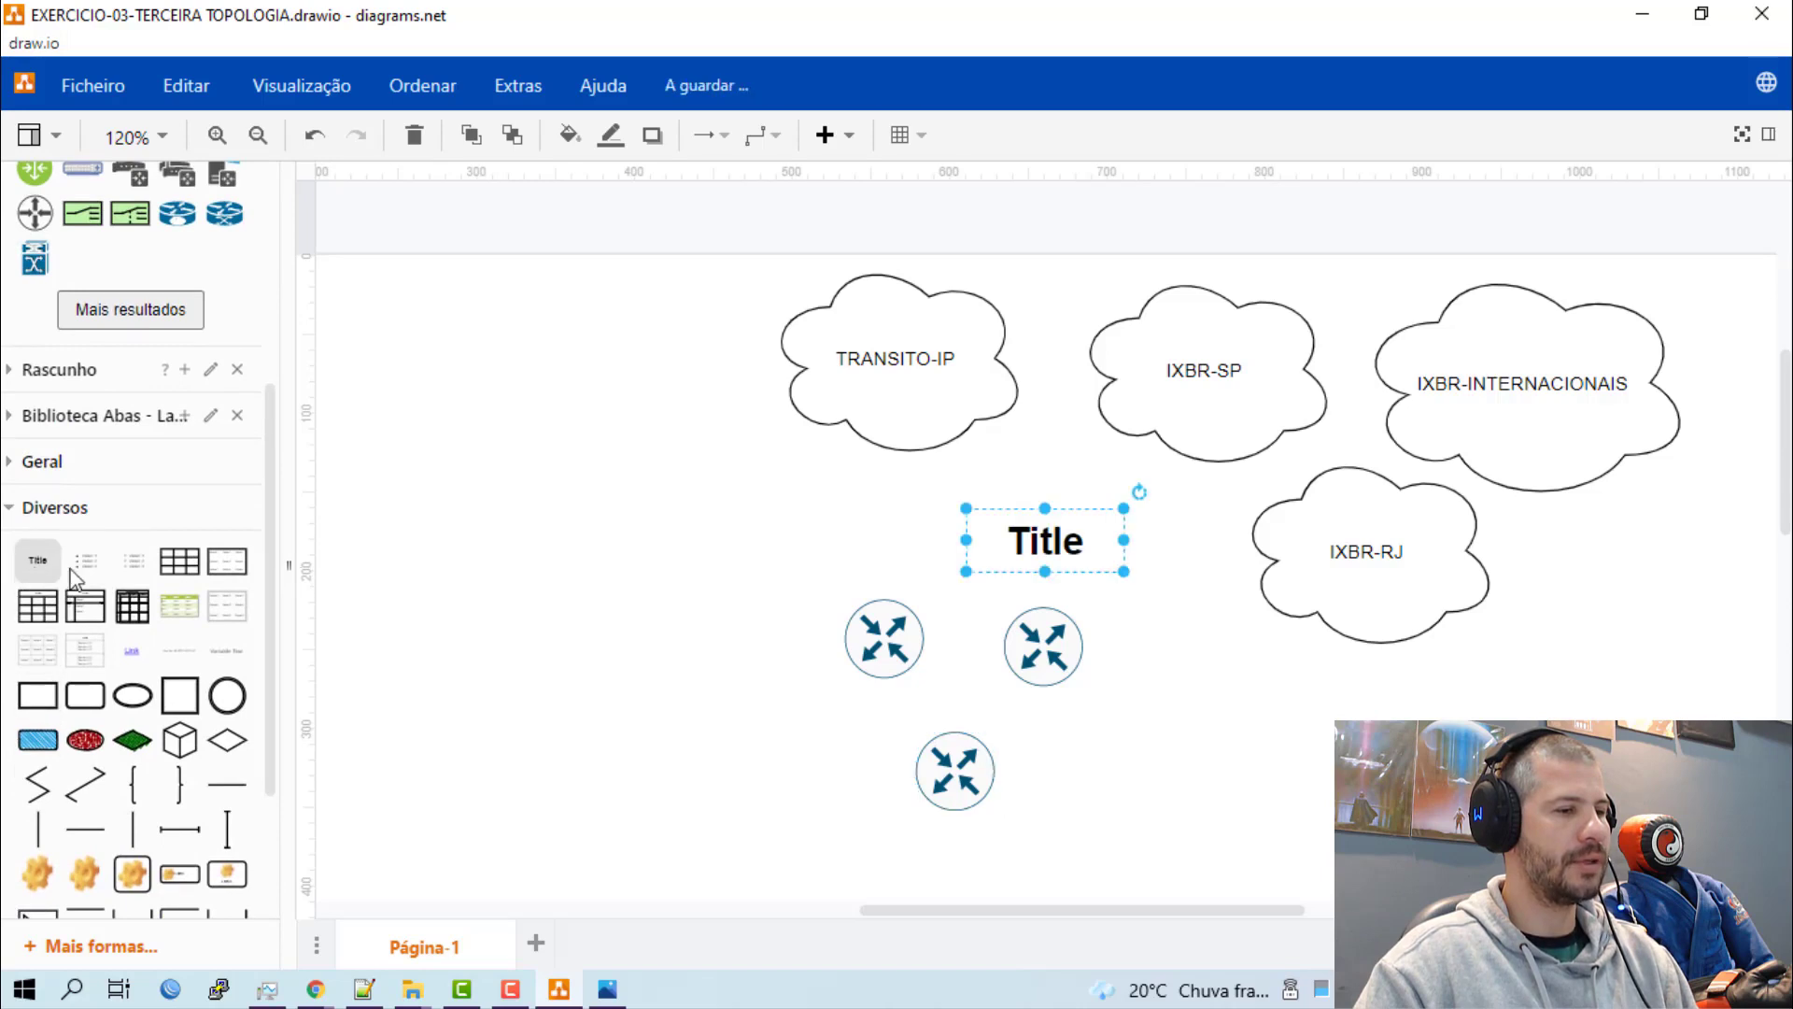
Replace the title's text with three lines: "VLAN", "VRF" and "VIRTUAL SYSTEM".
double_click(1034, 544)
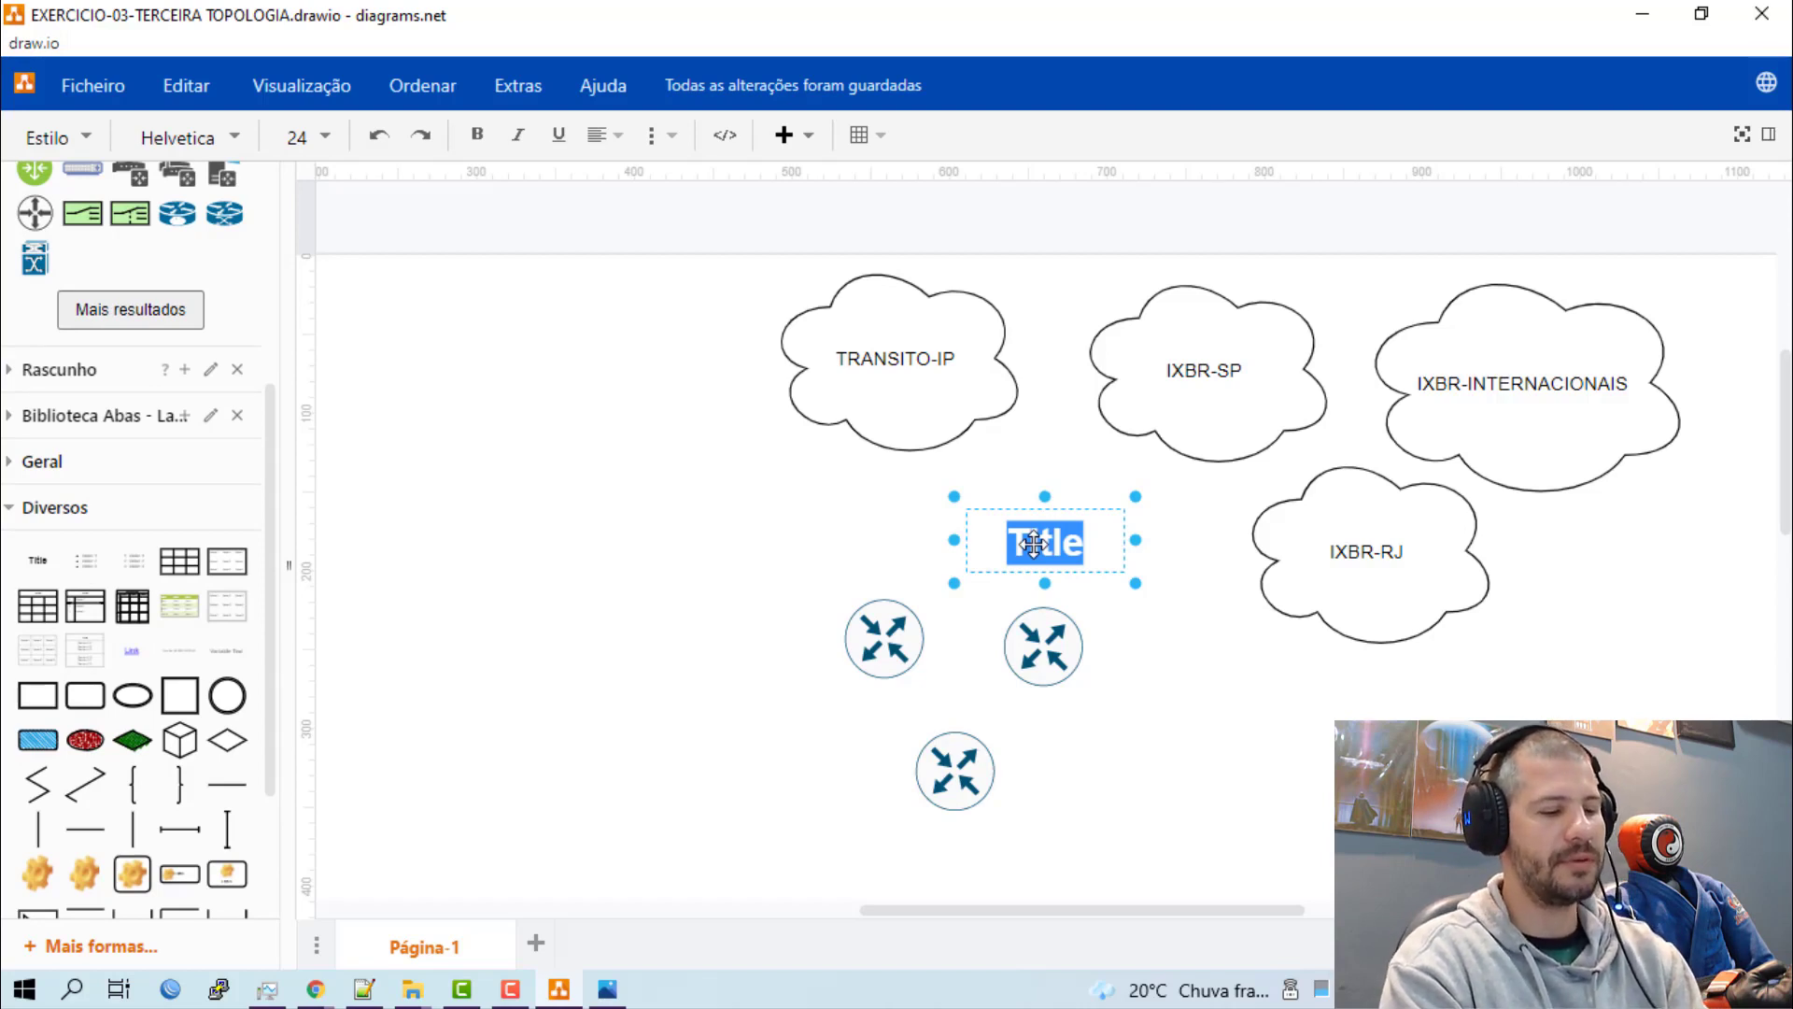
text(LAN)
key(Home)
text(V)
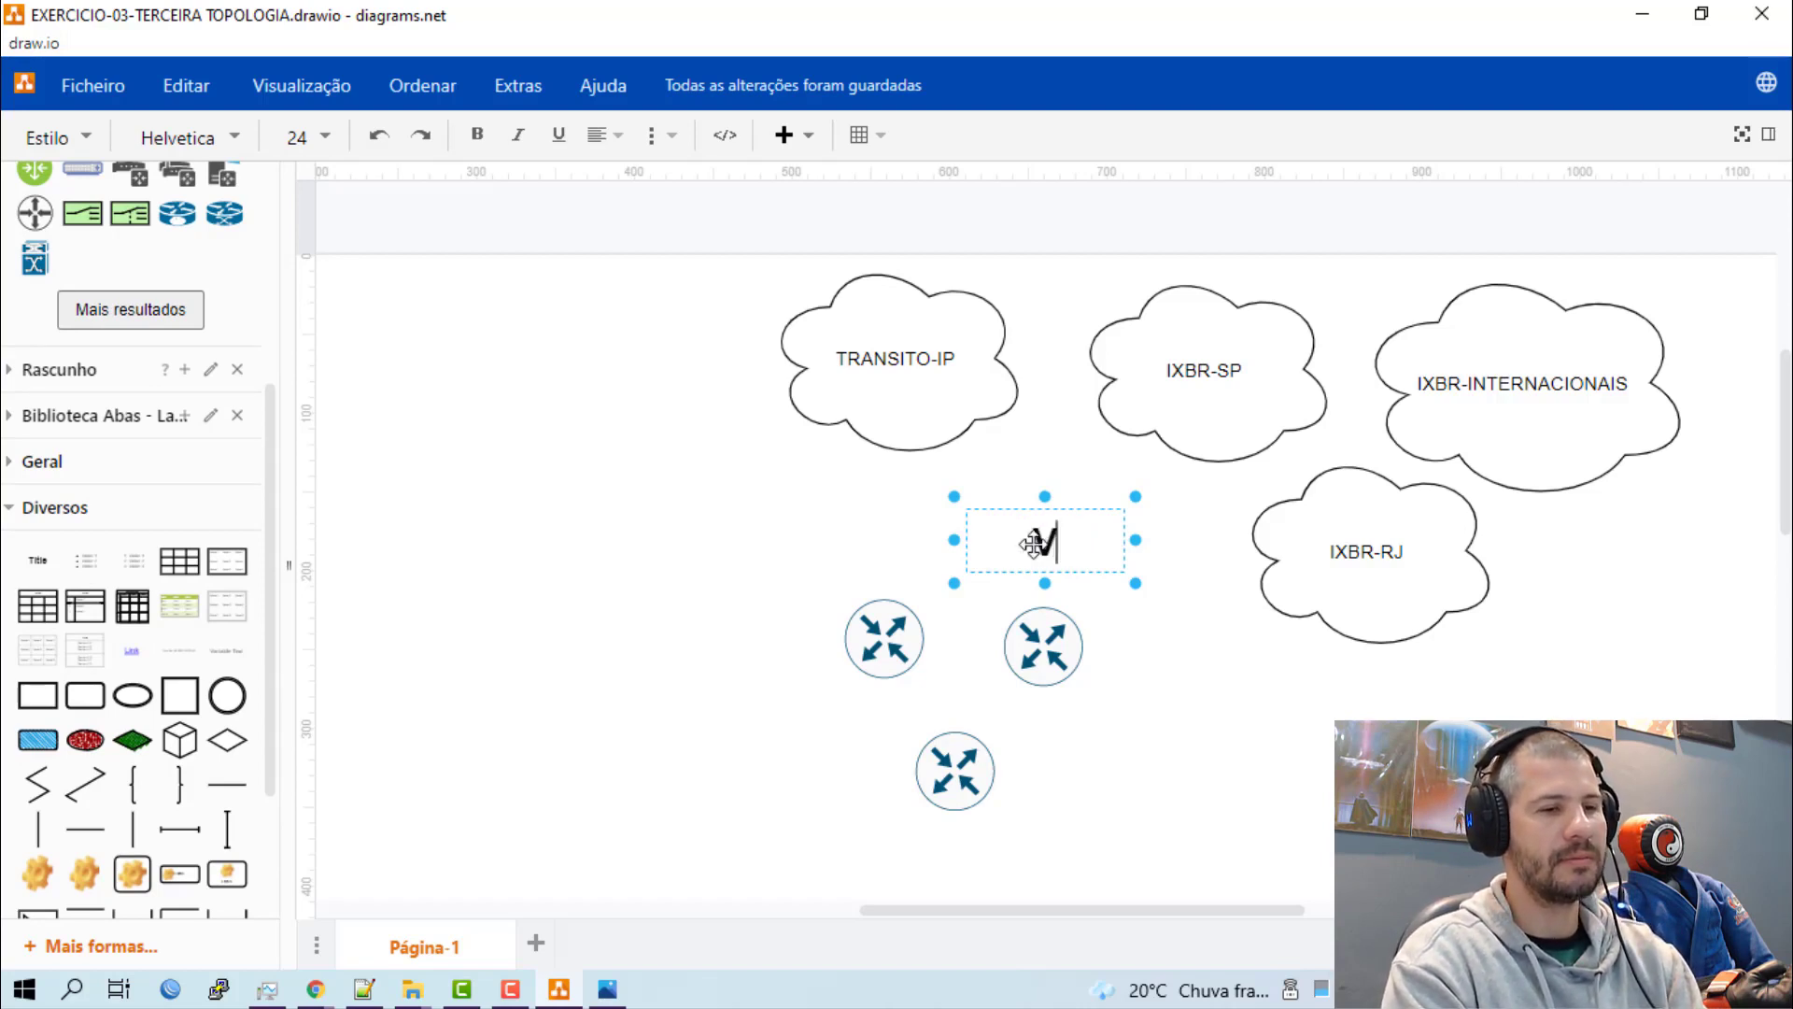
key(Return)
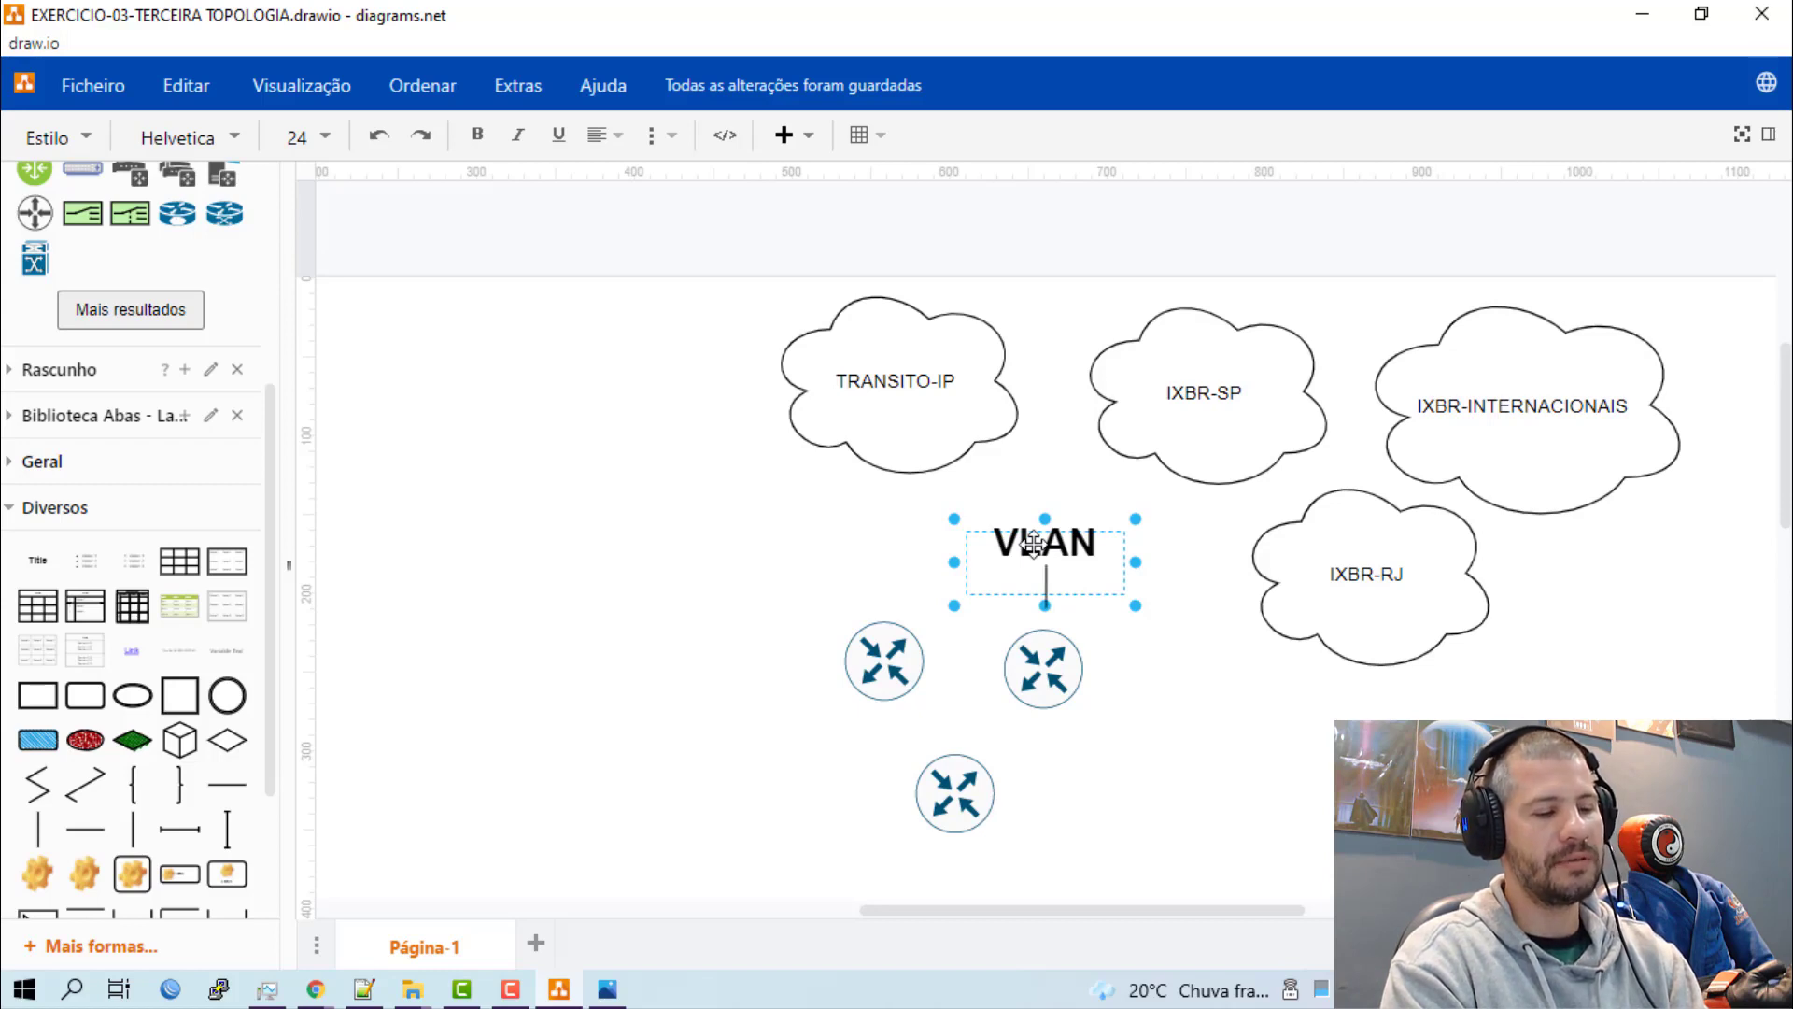
text(VRF)
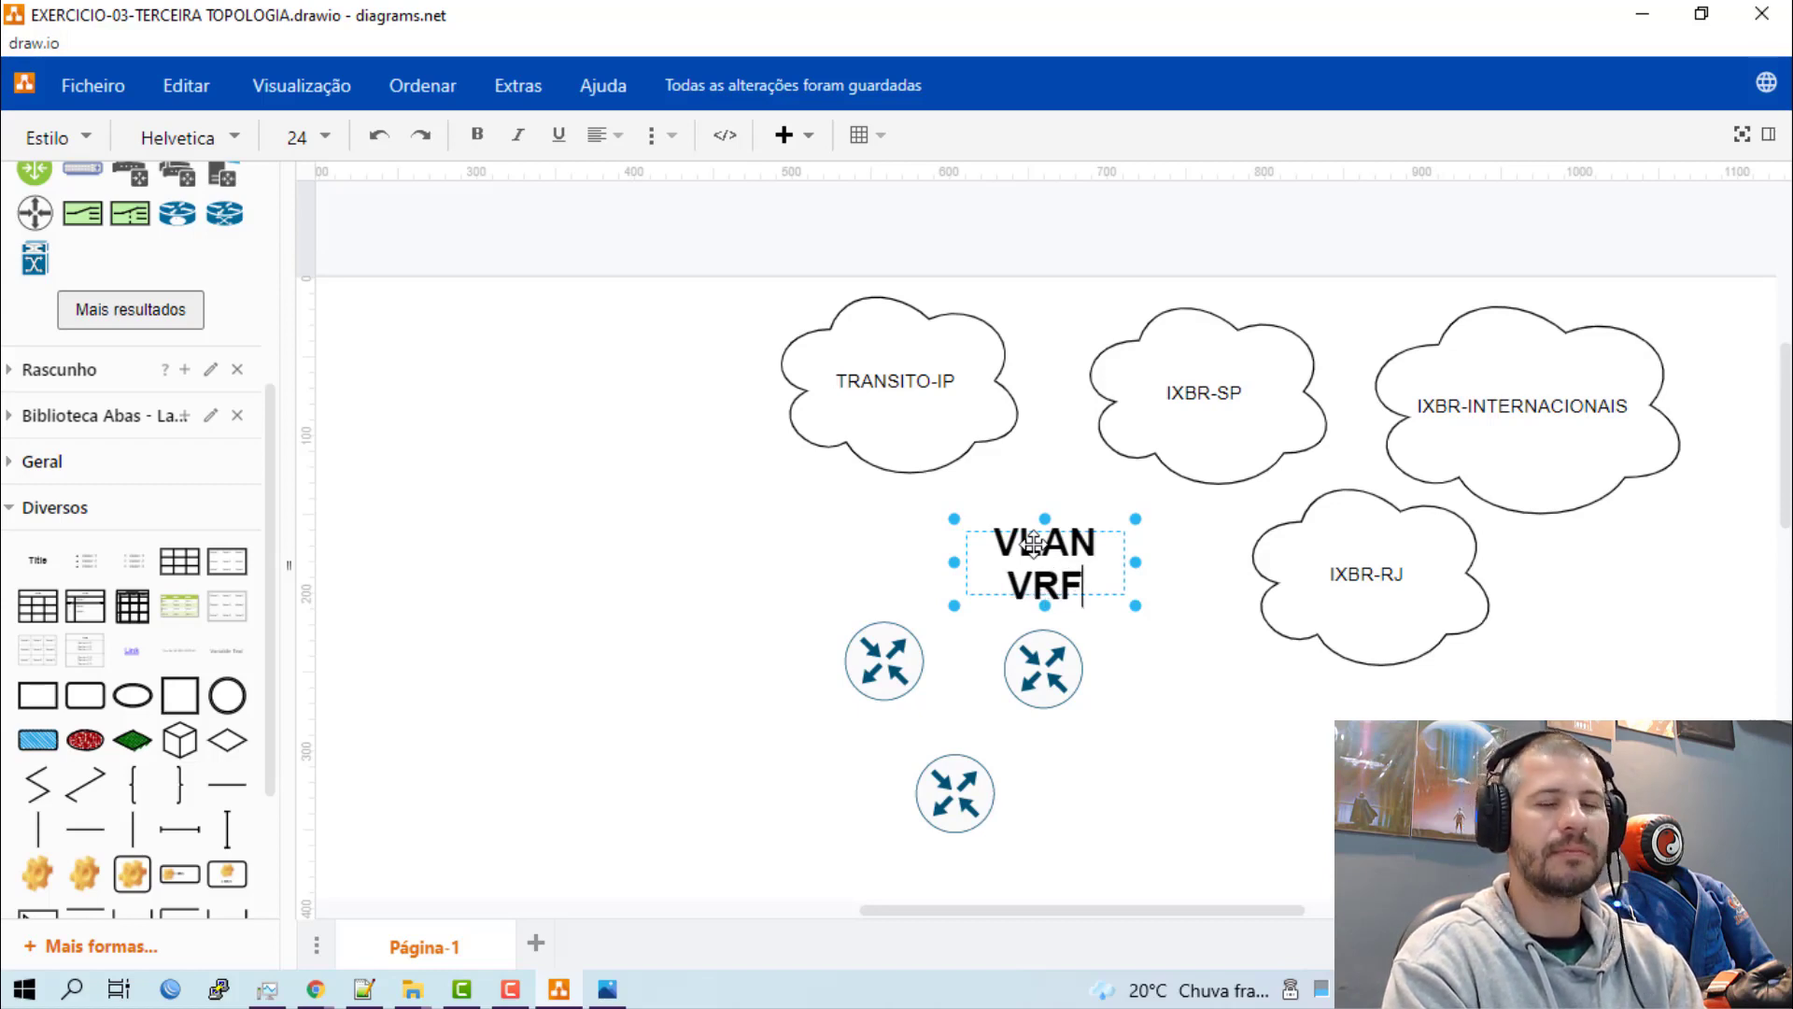
key(Return)
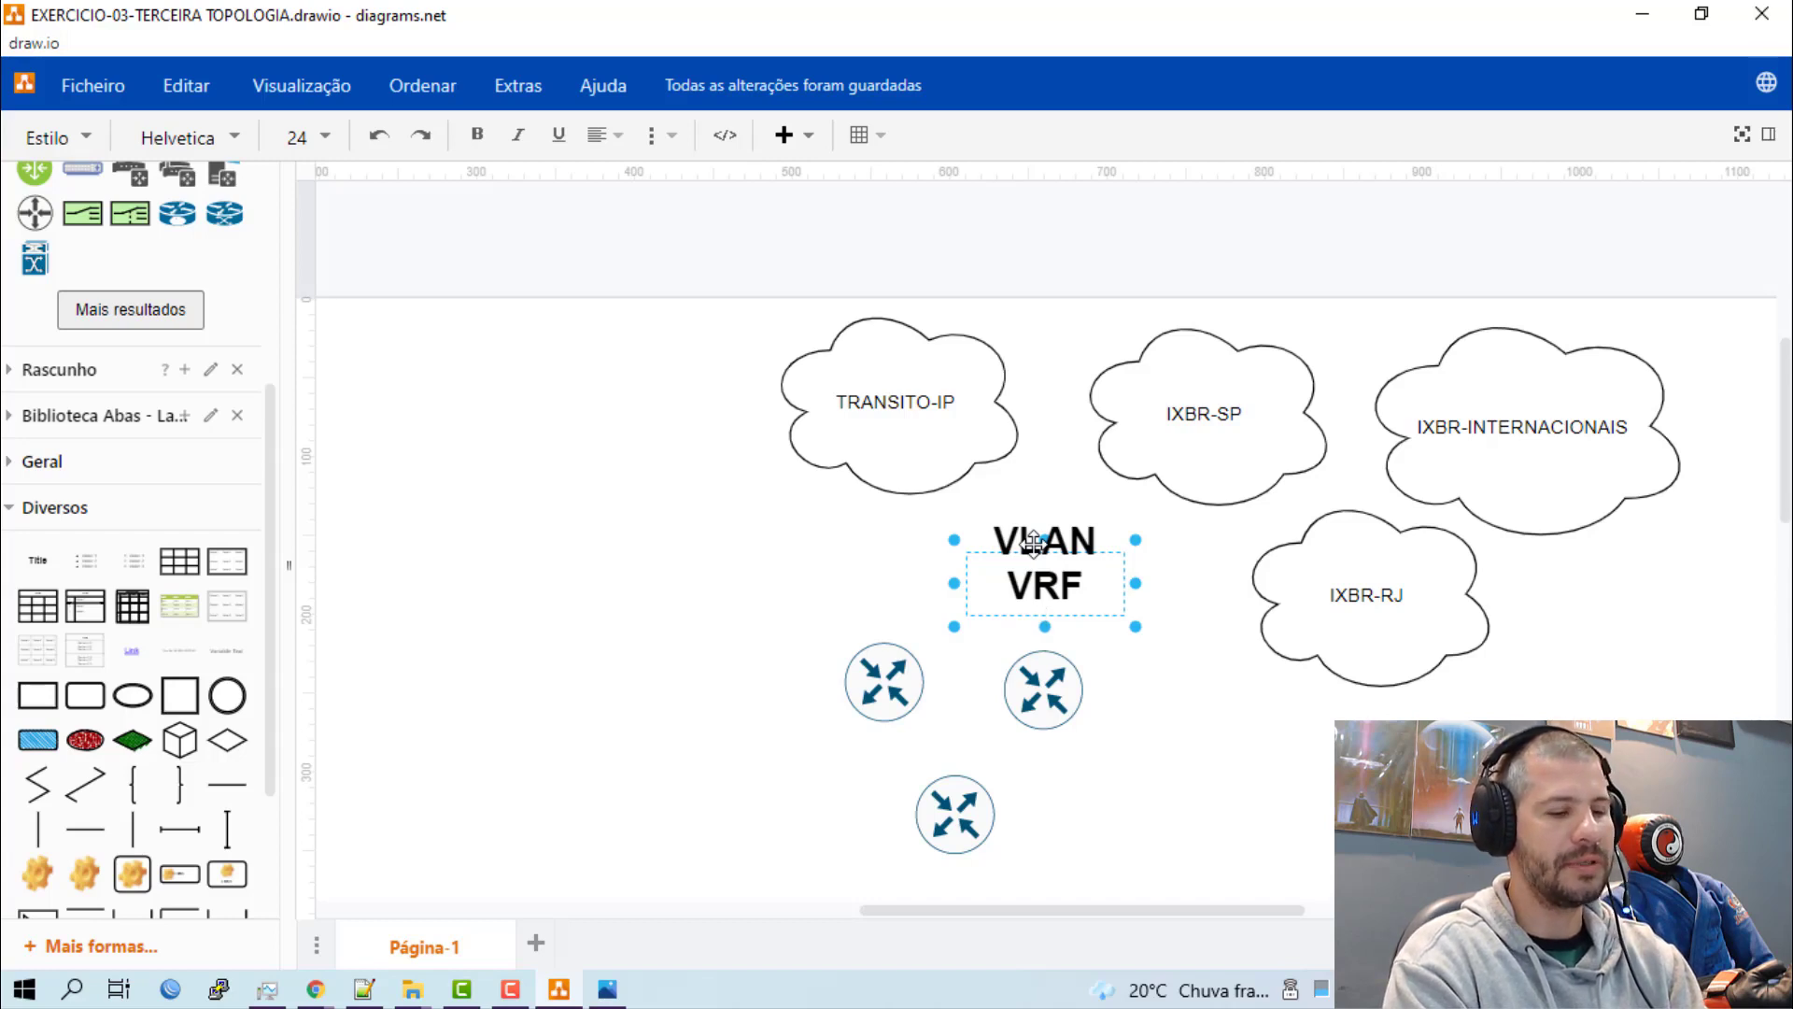
text(VISTU)
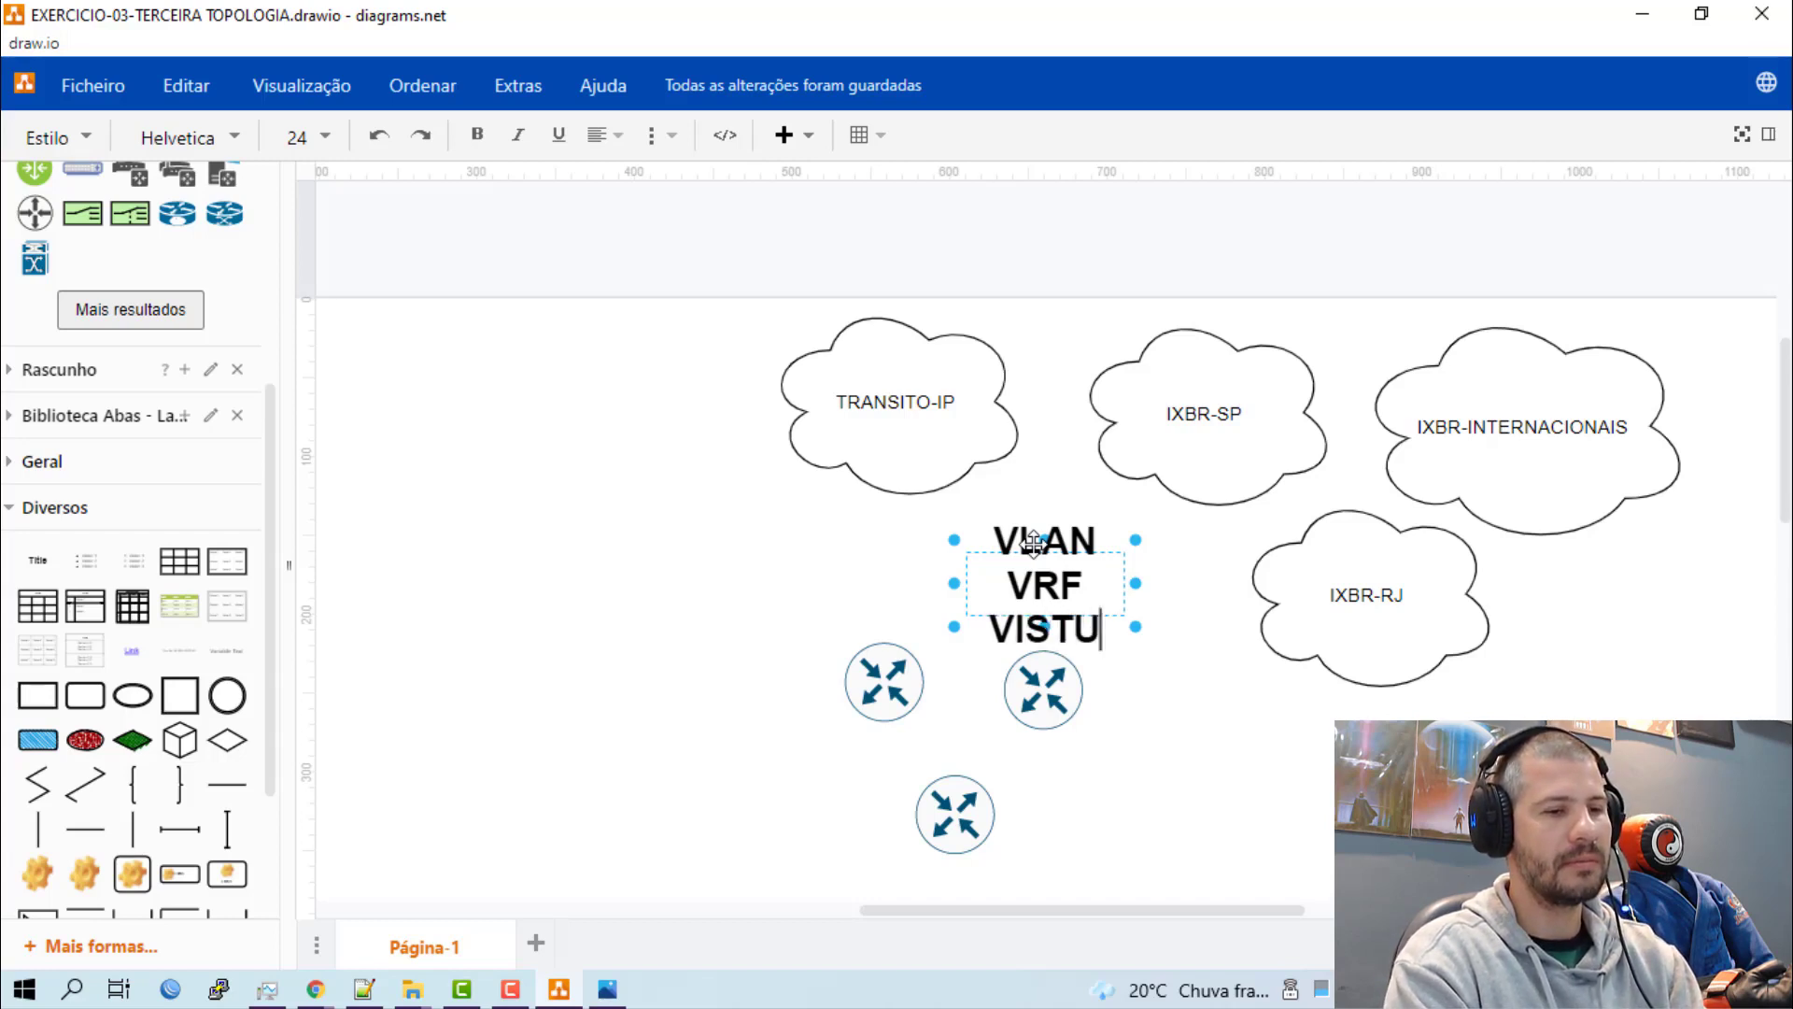
key(BackSpace)
key(BackSpace)
key(BackSpace)
text(RTUAL)
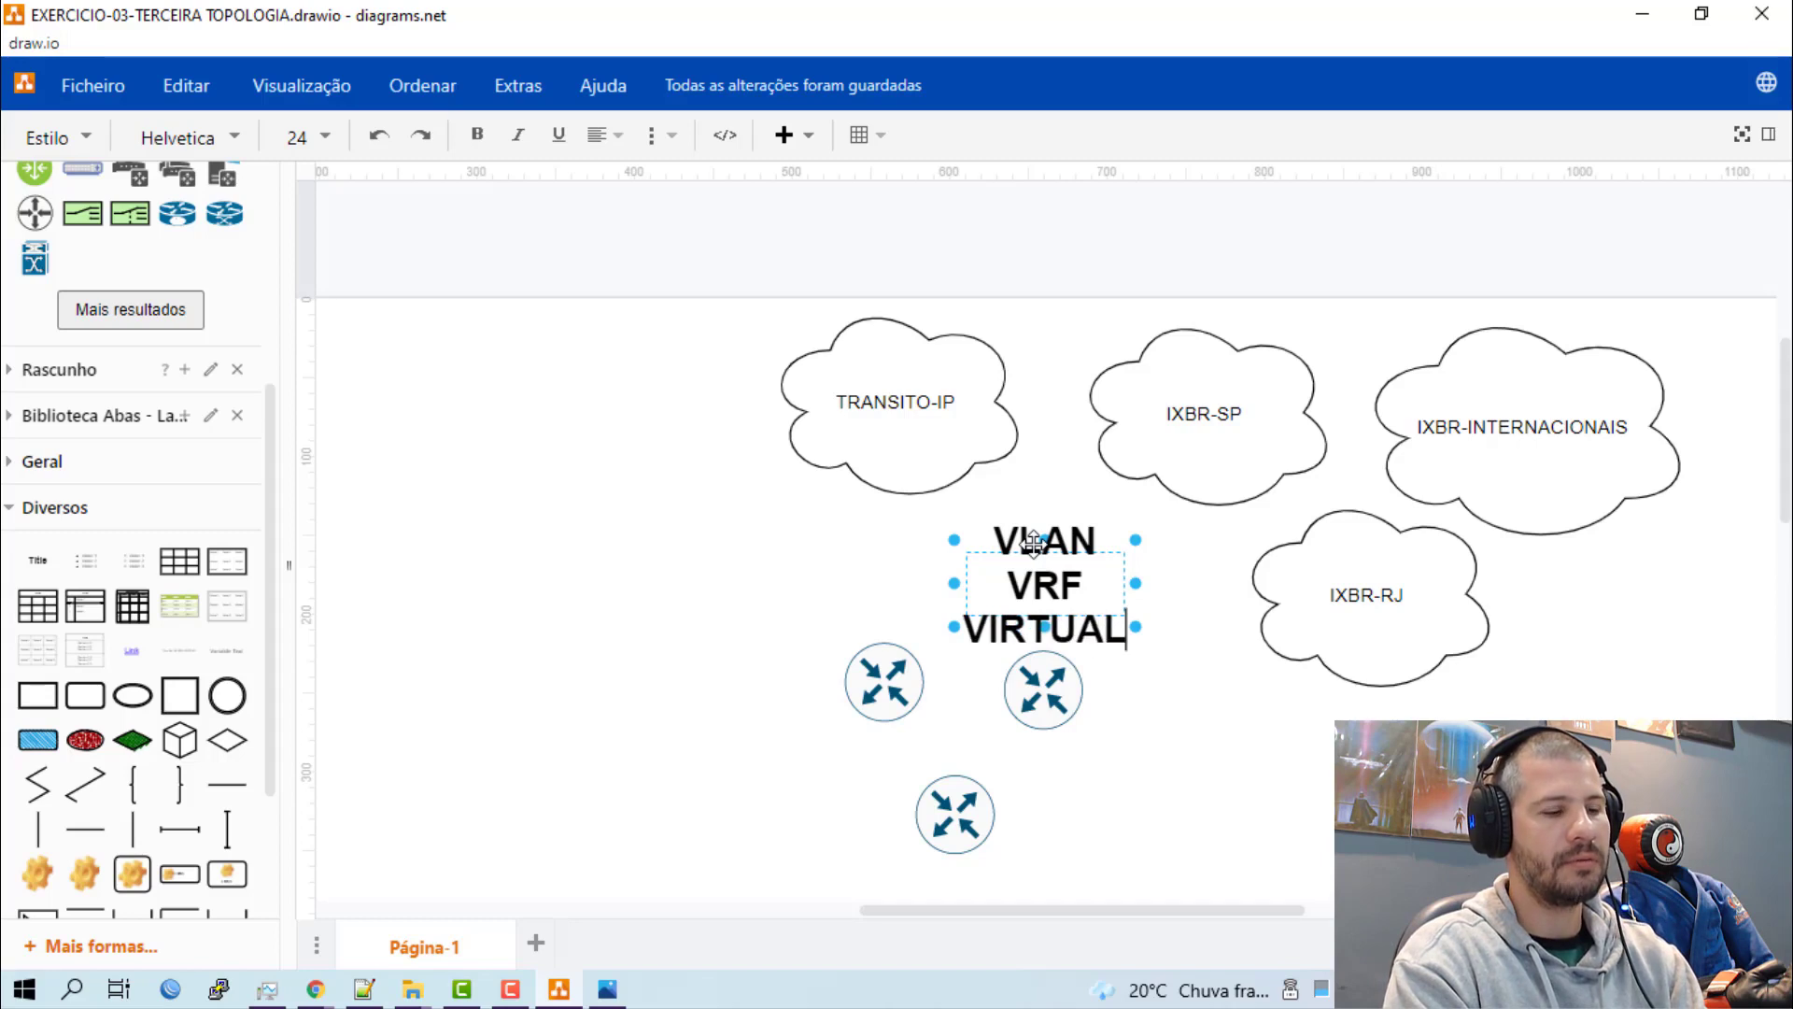
text( SYSTEM)
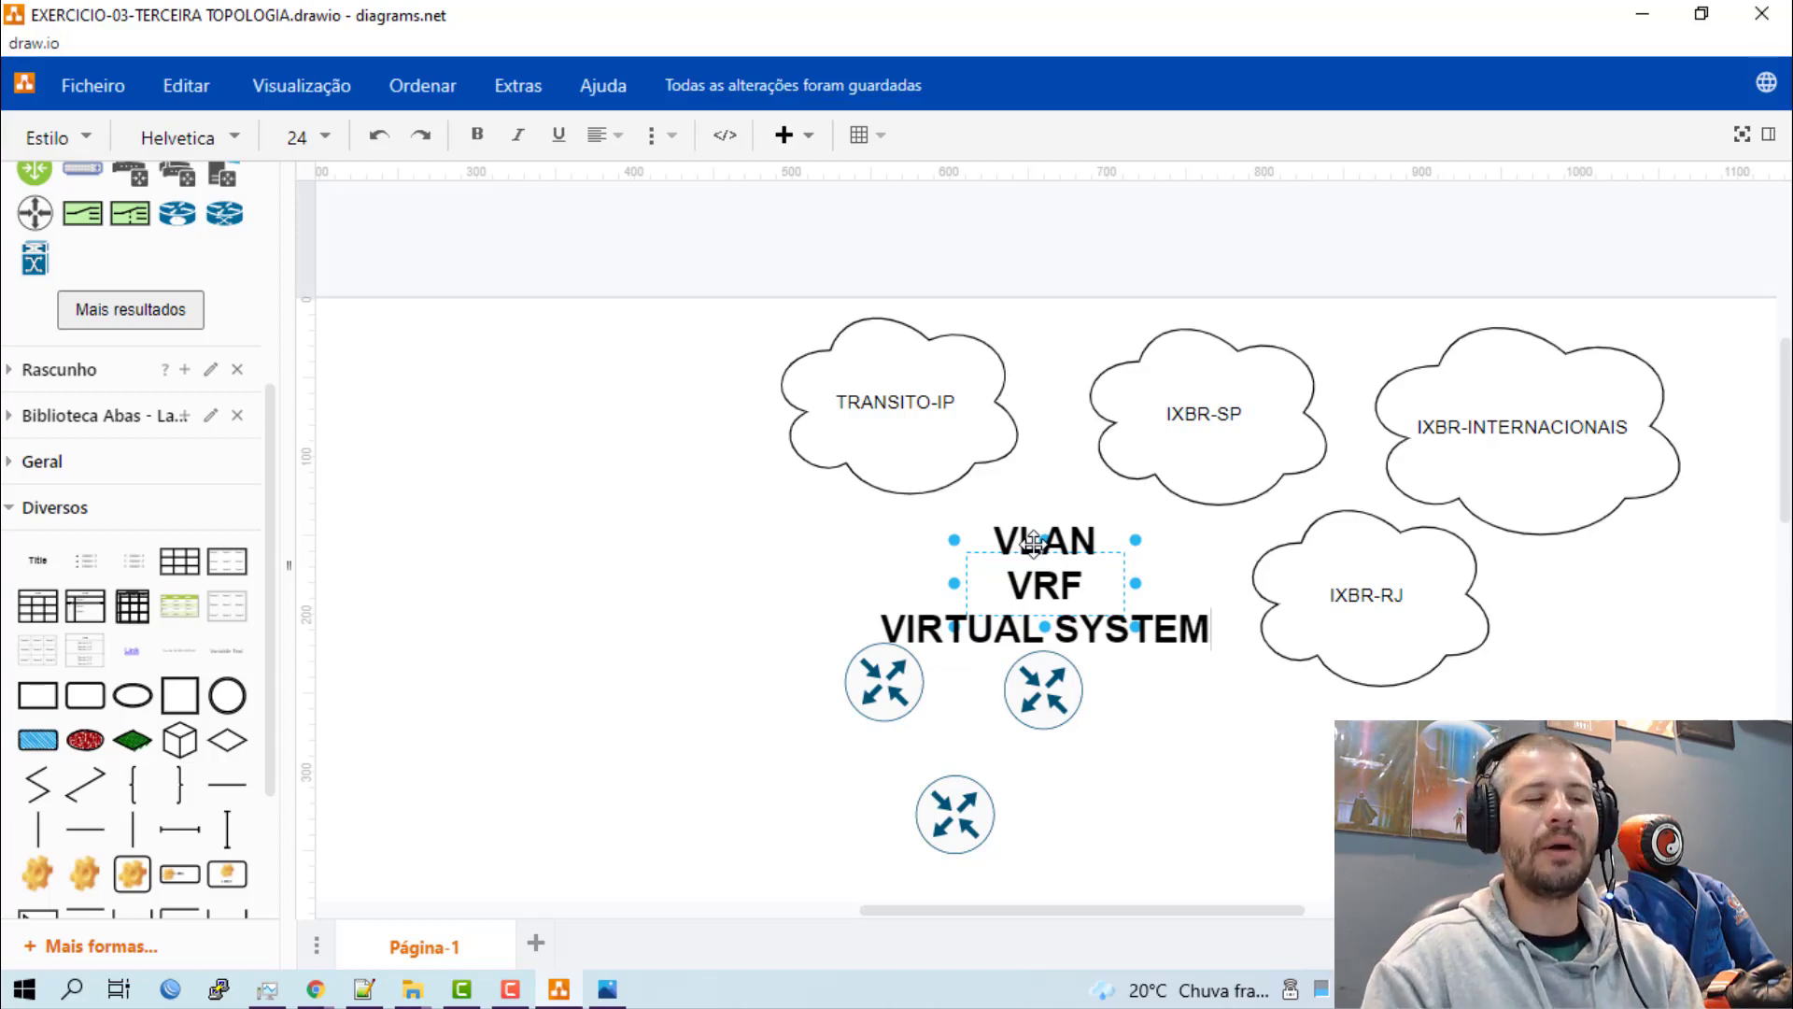
key(Up)
key(Up)
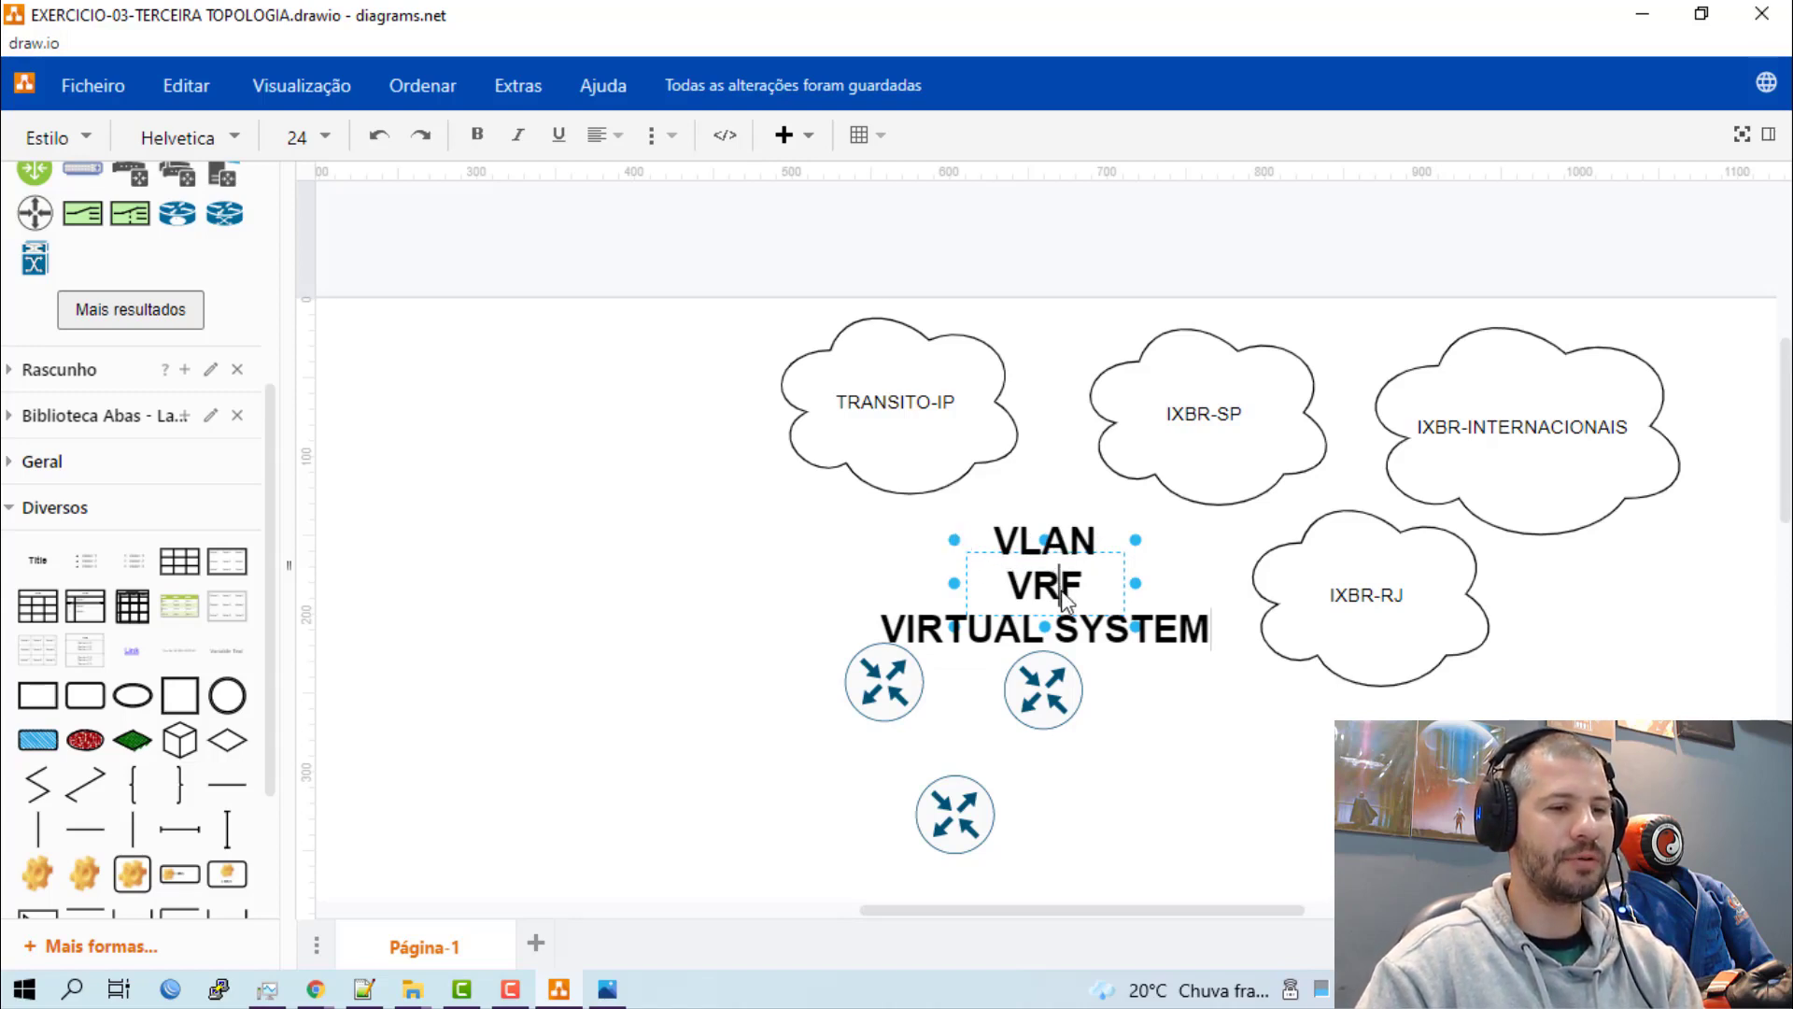
click(1144, 724)
Move the three-line title to the free area left of the TRANSITO-IP cloud.
click(1074, 596)
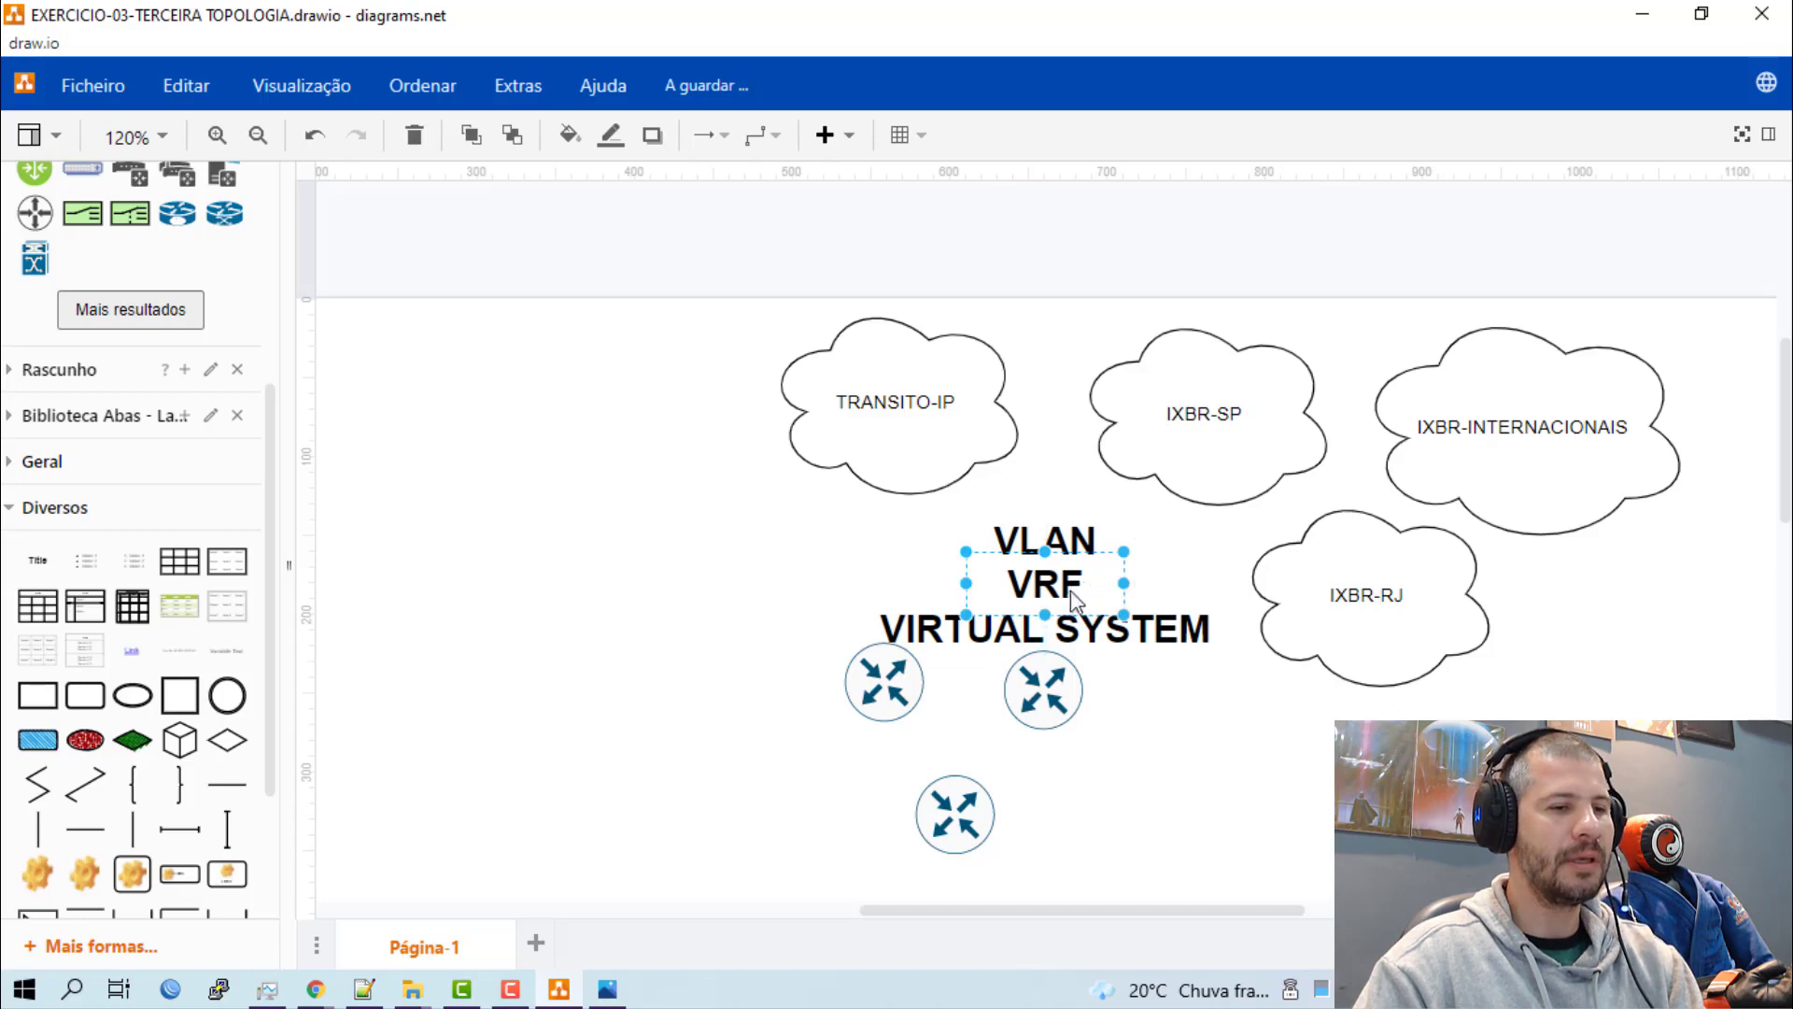
drag(1074, 598, 570, 404)
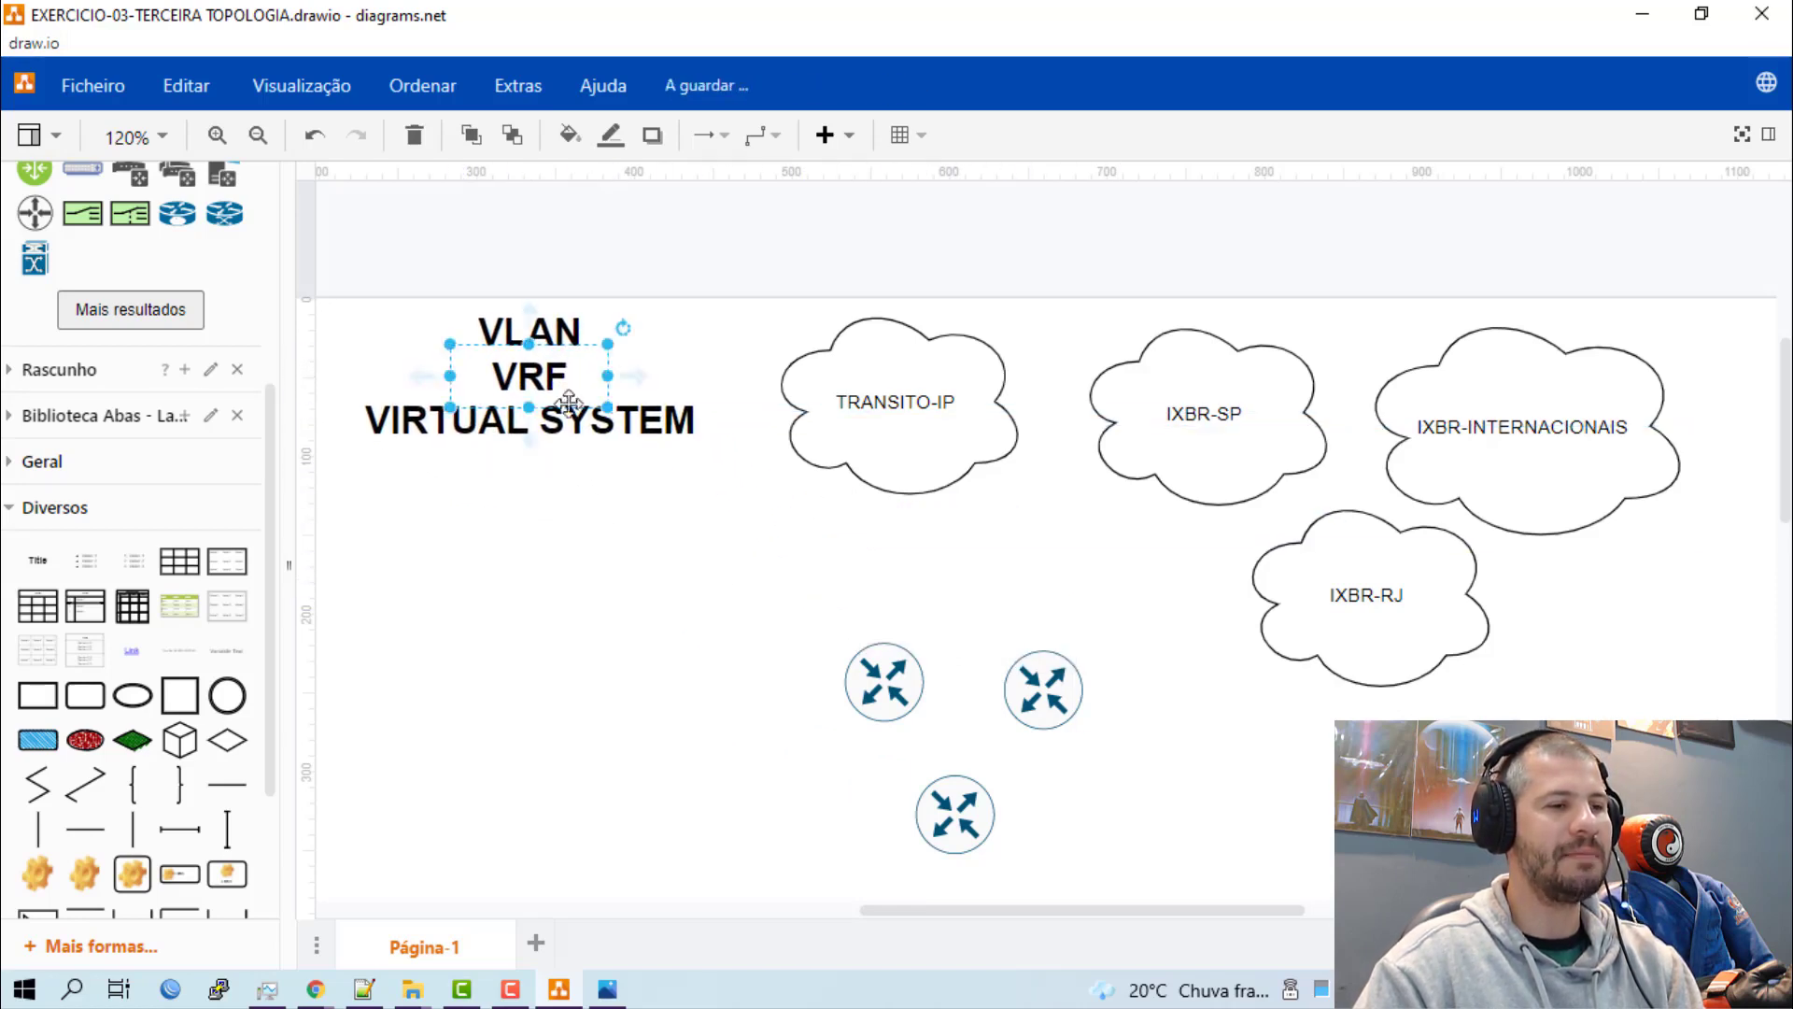
click(608, 581)
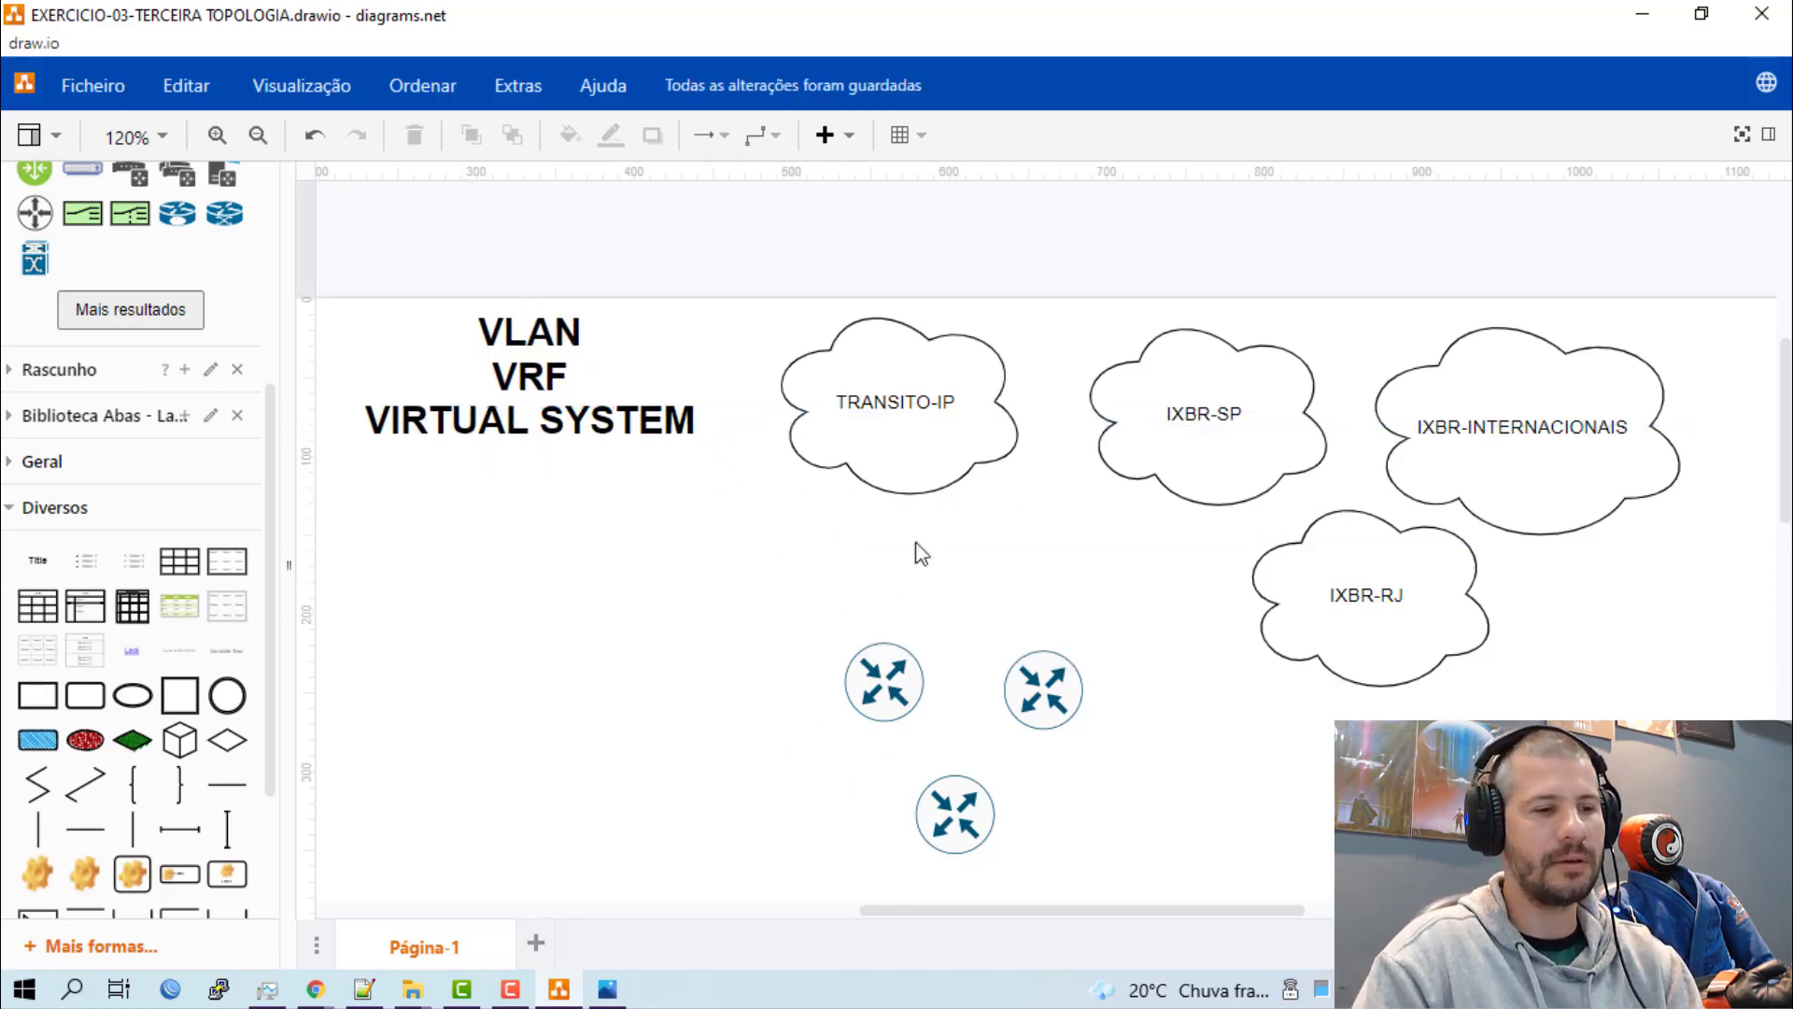
Set the connector style to straight and draw an arrow from the TRANSITO-IP cloud to the router directly below it.
drag(895, 684, 912, 615)
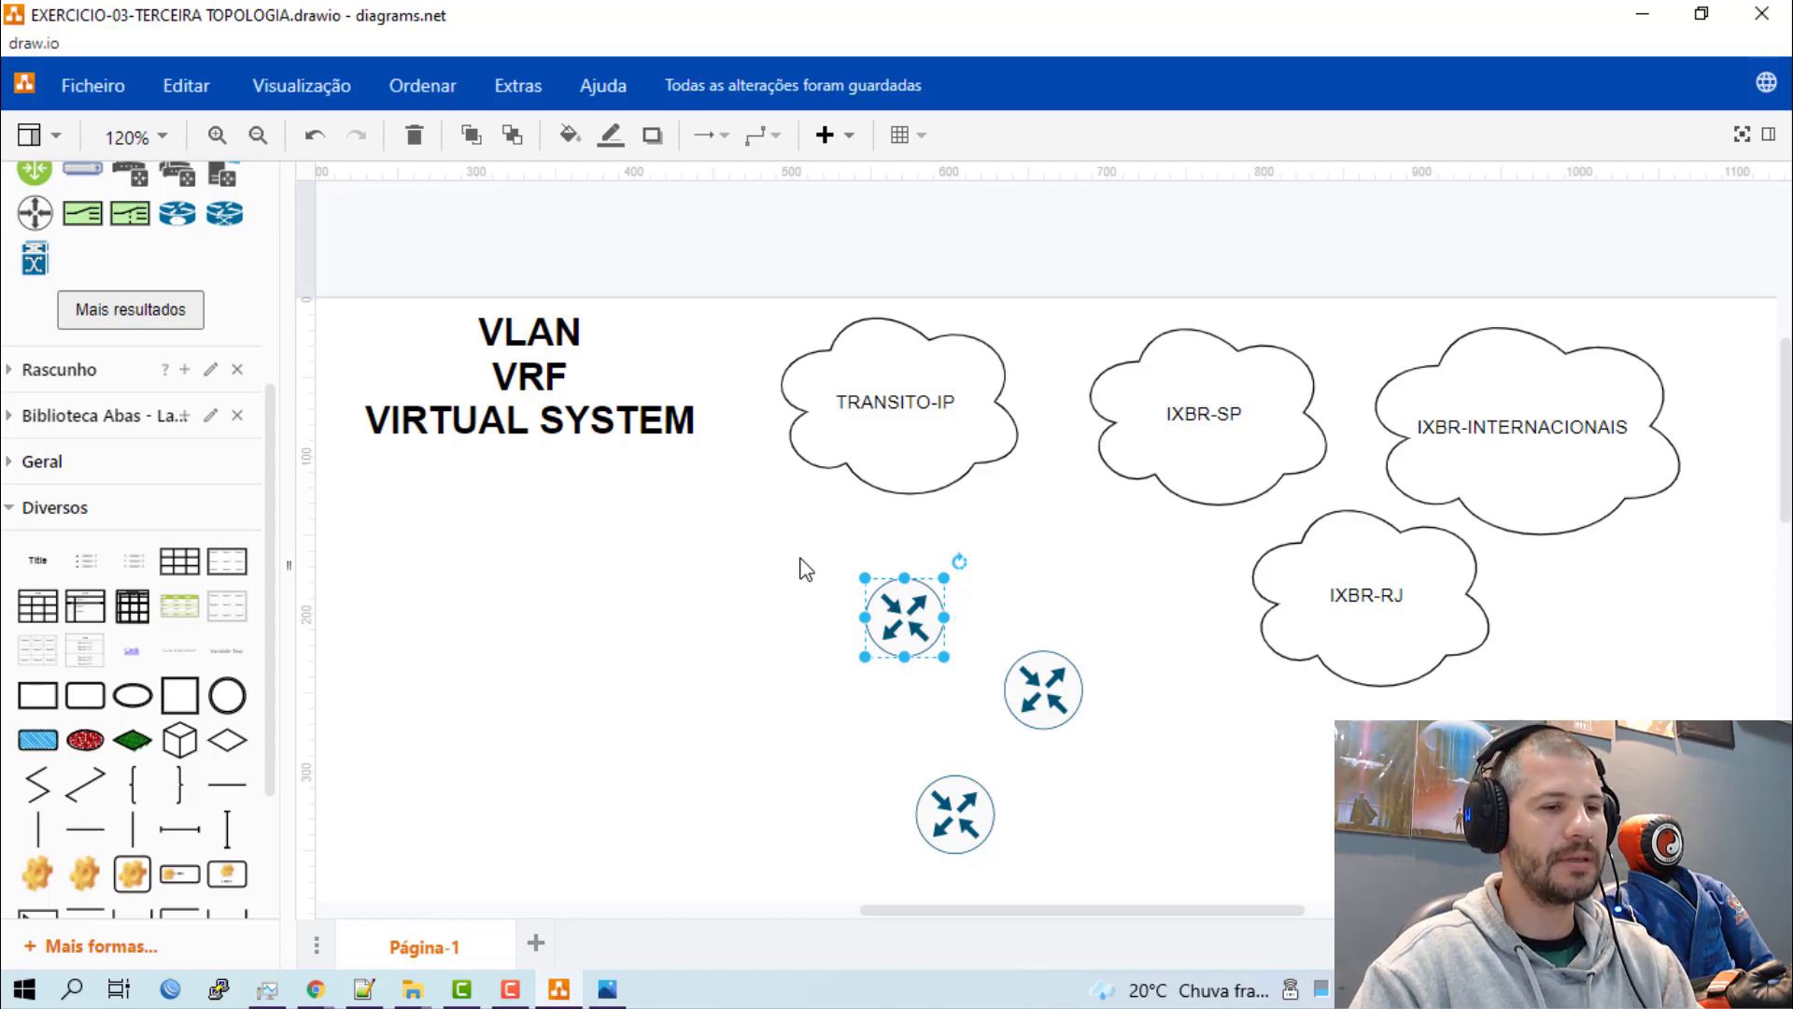
click(805, 567)
click(773, 144)
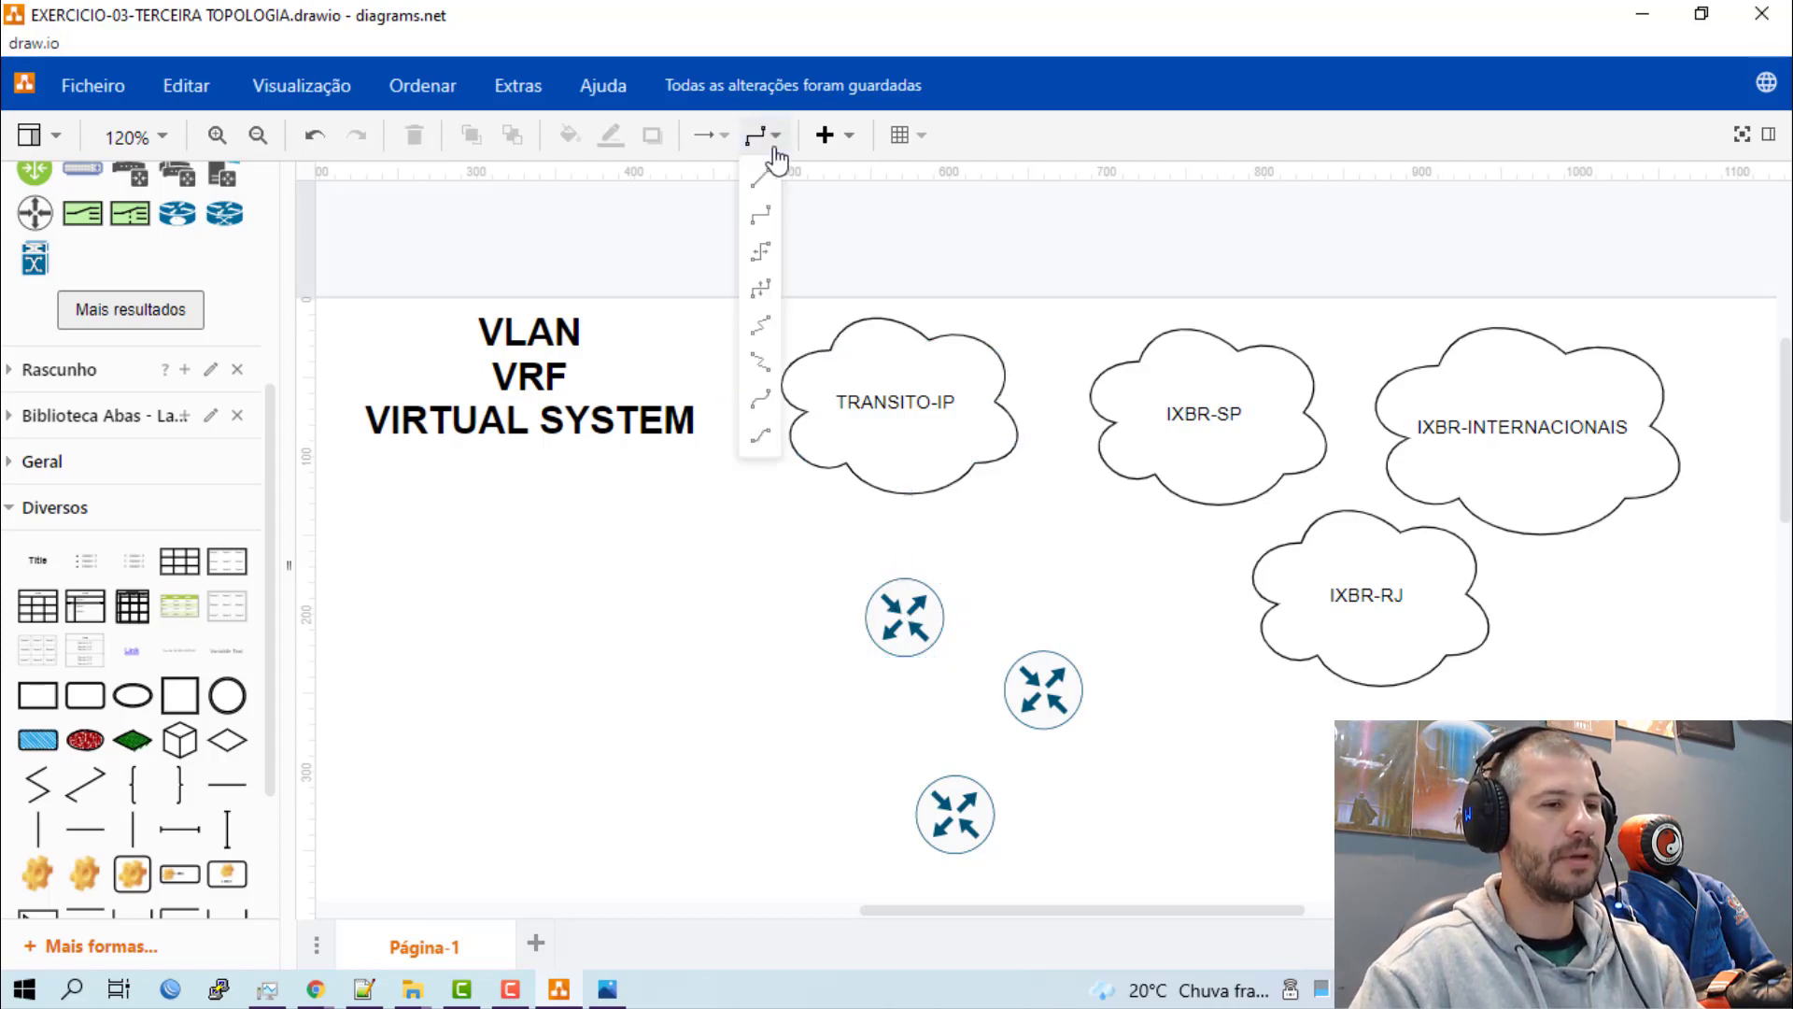
click(767, 181)
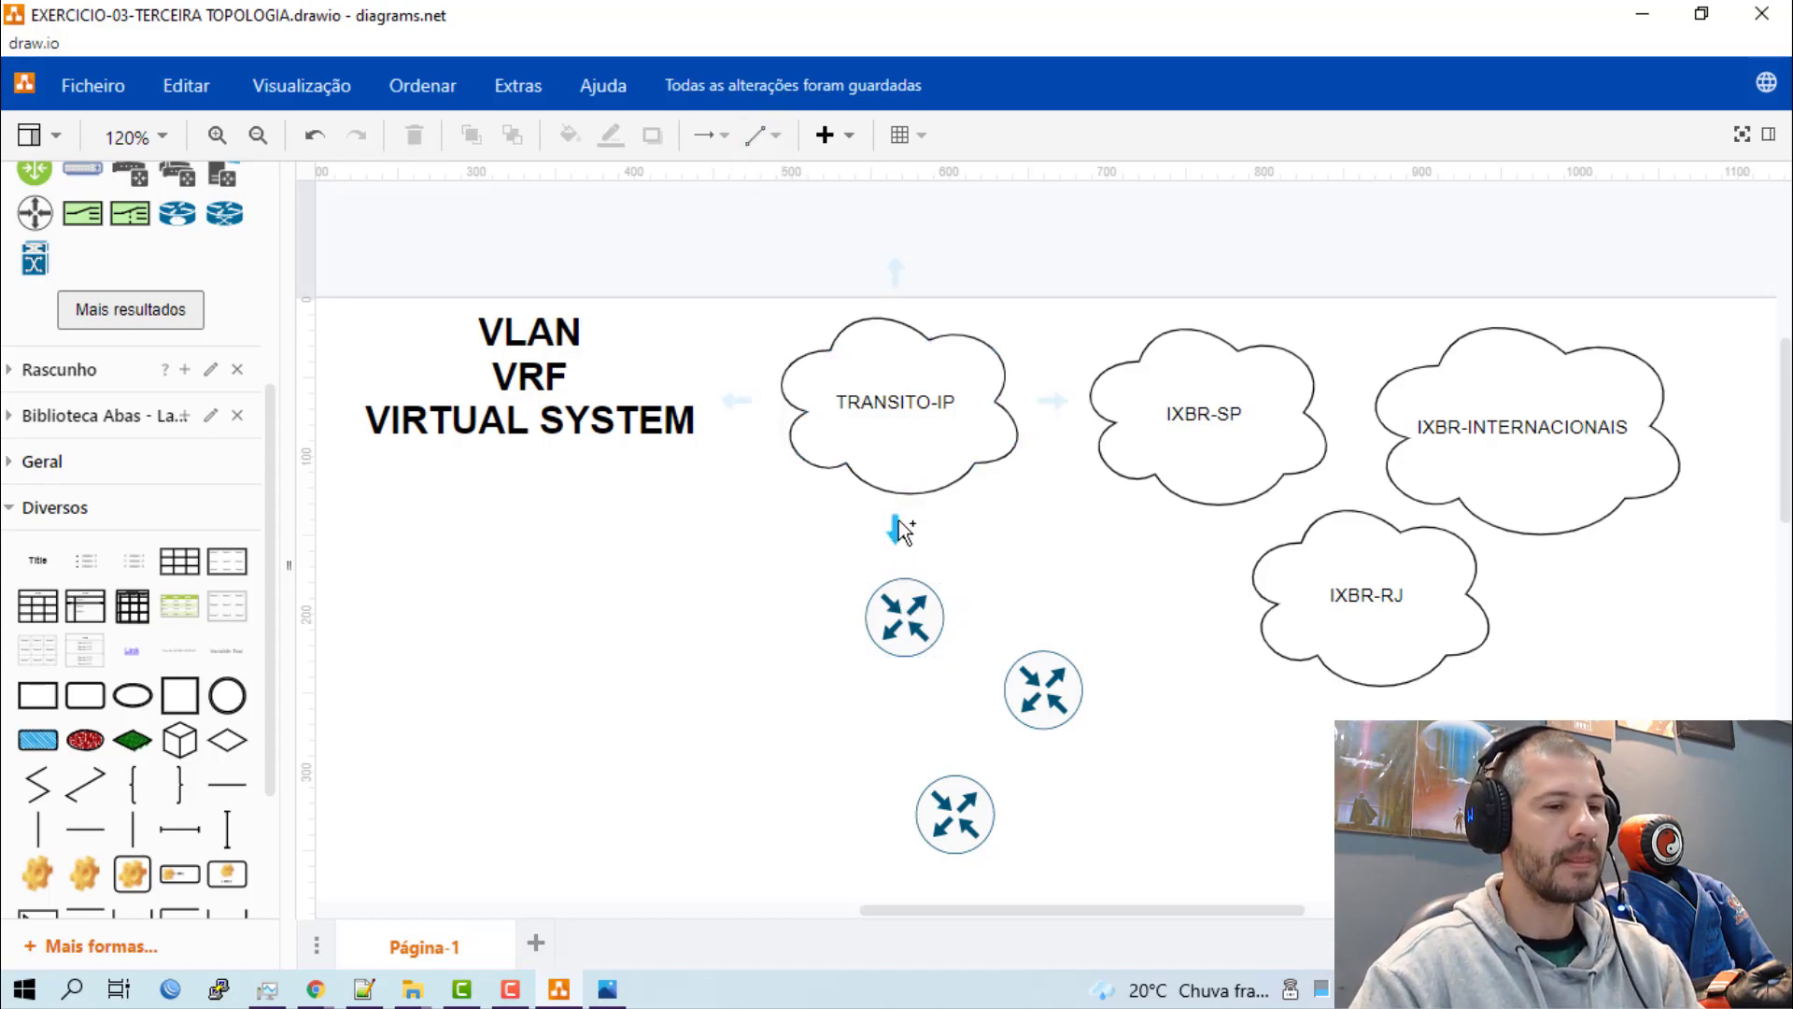
drag(899, 546, 883, 660)
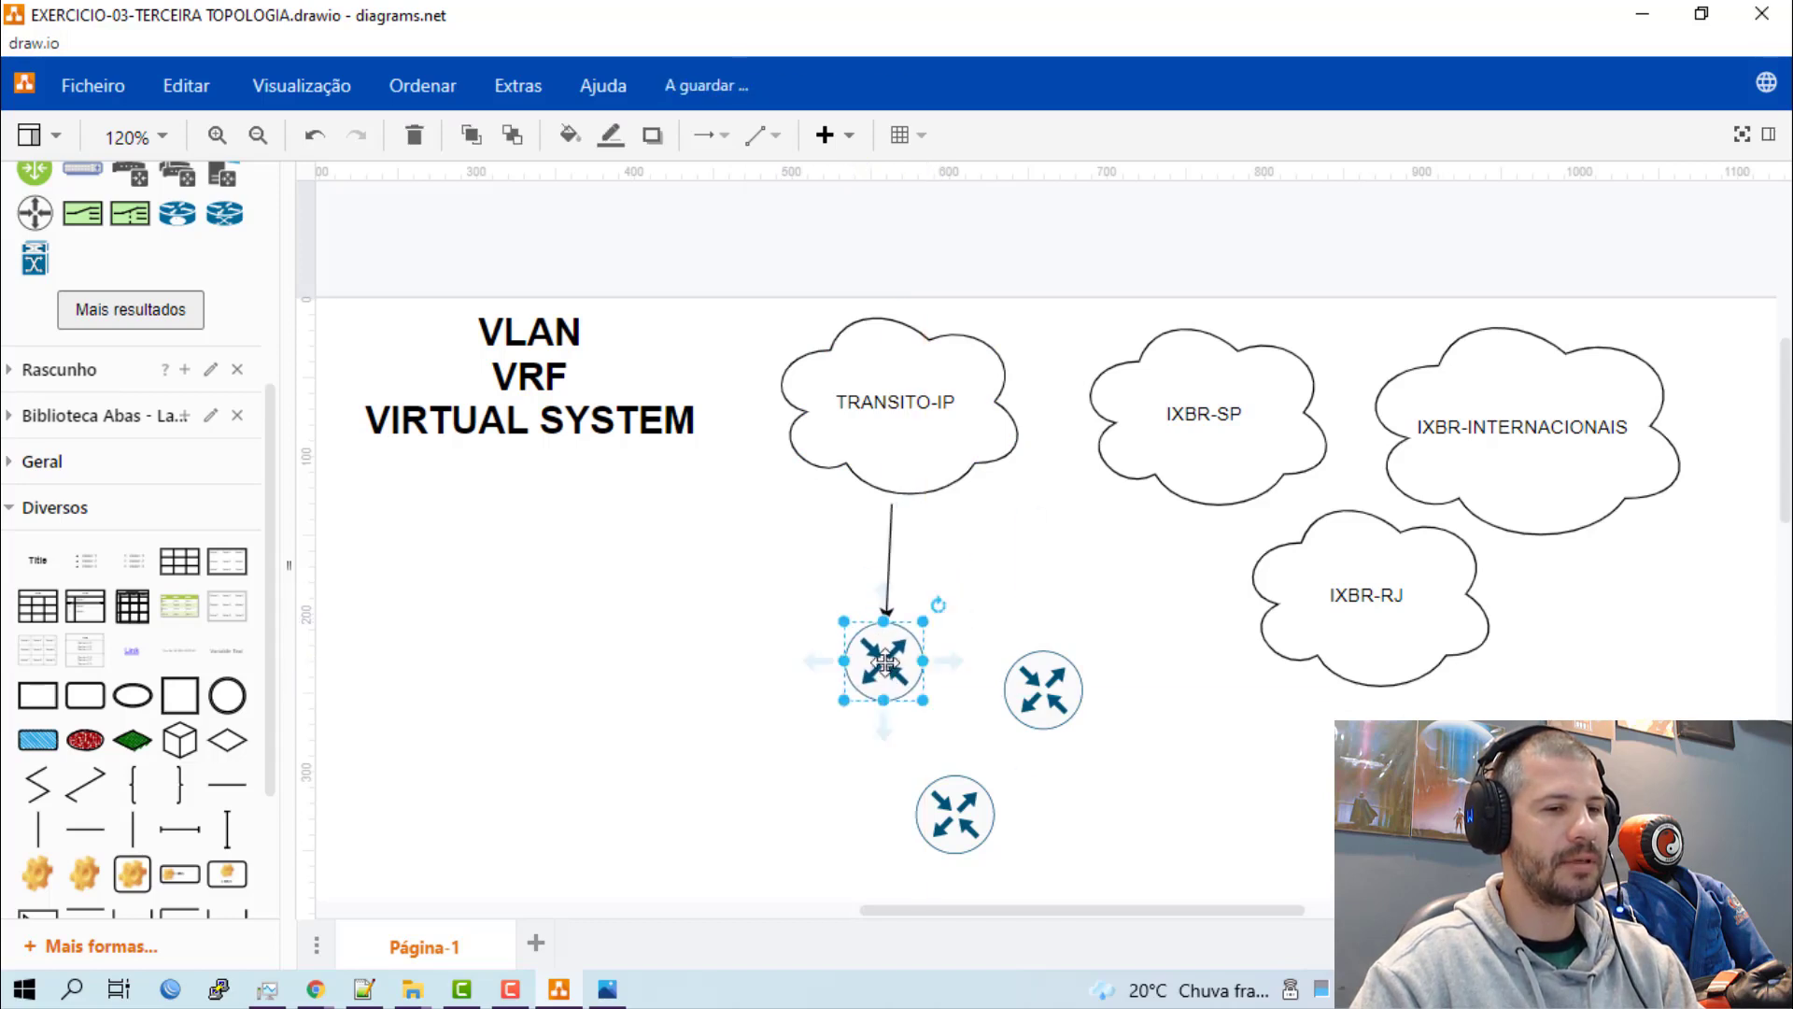
click(1024, 587)
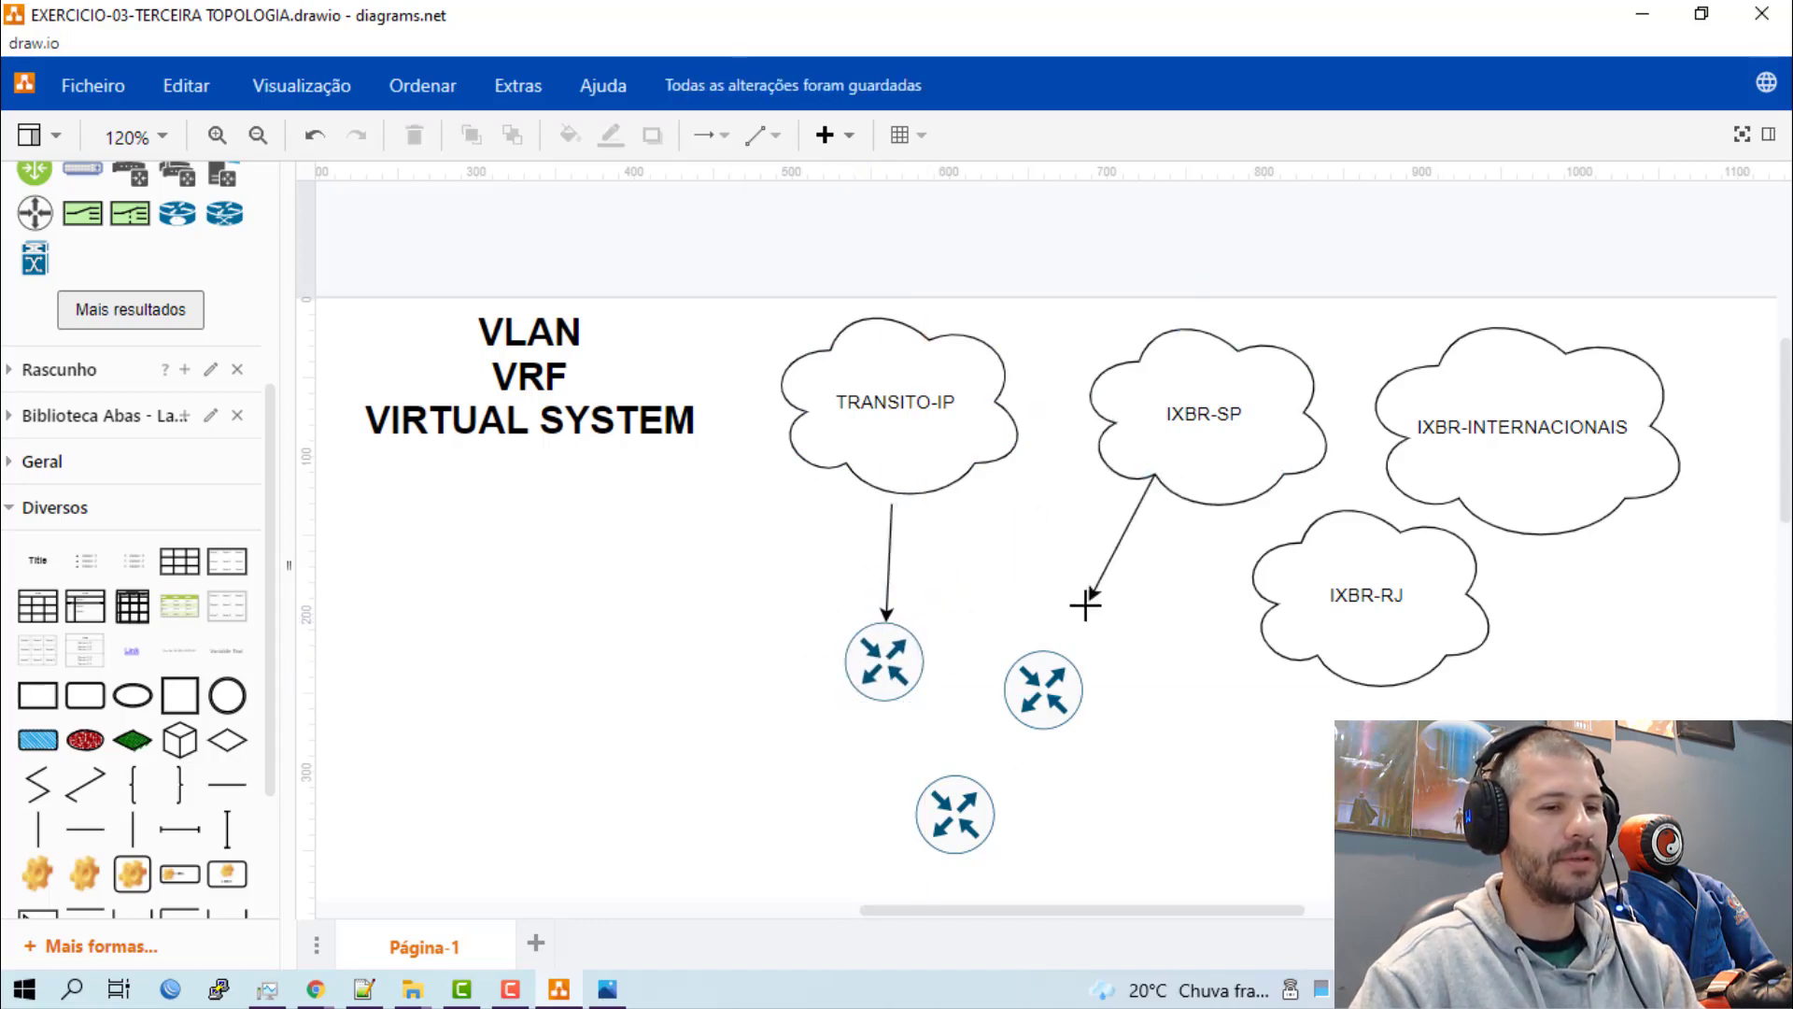
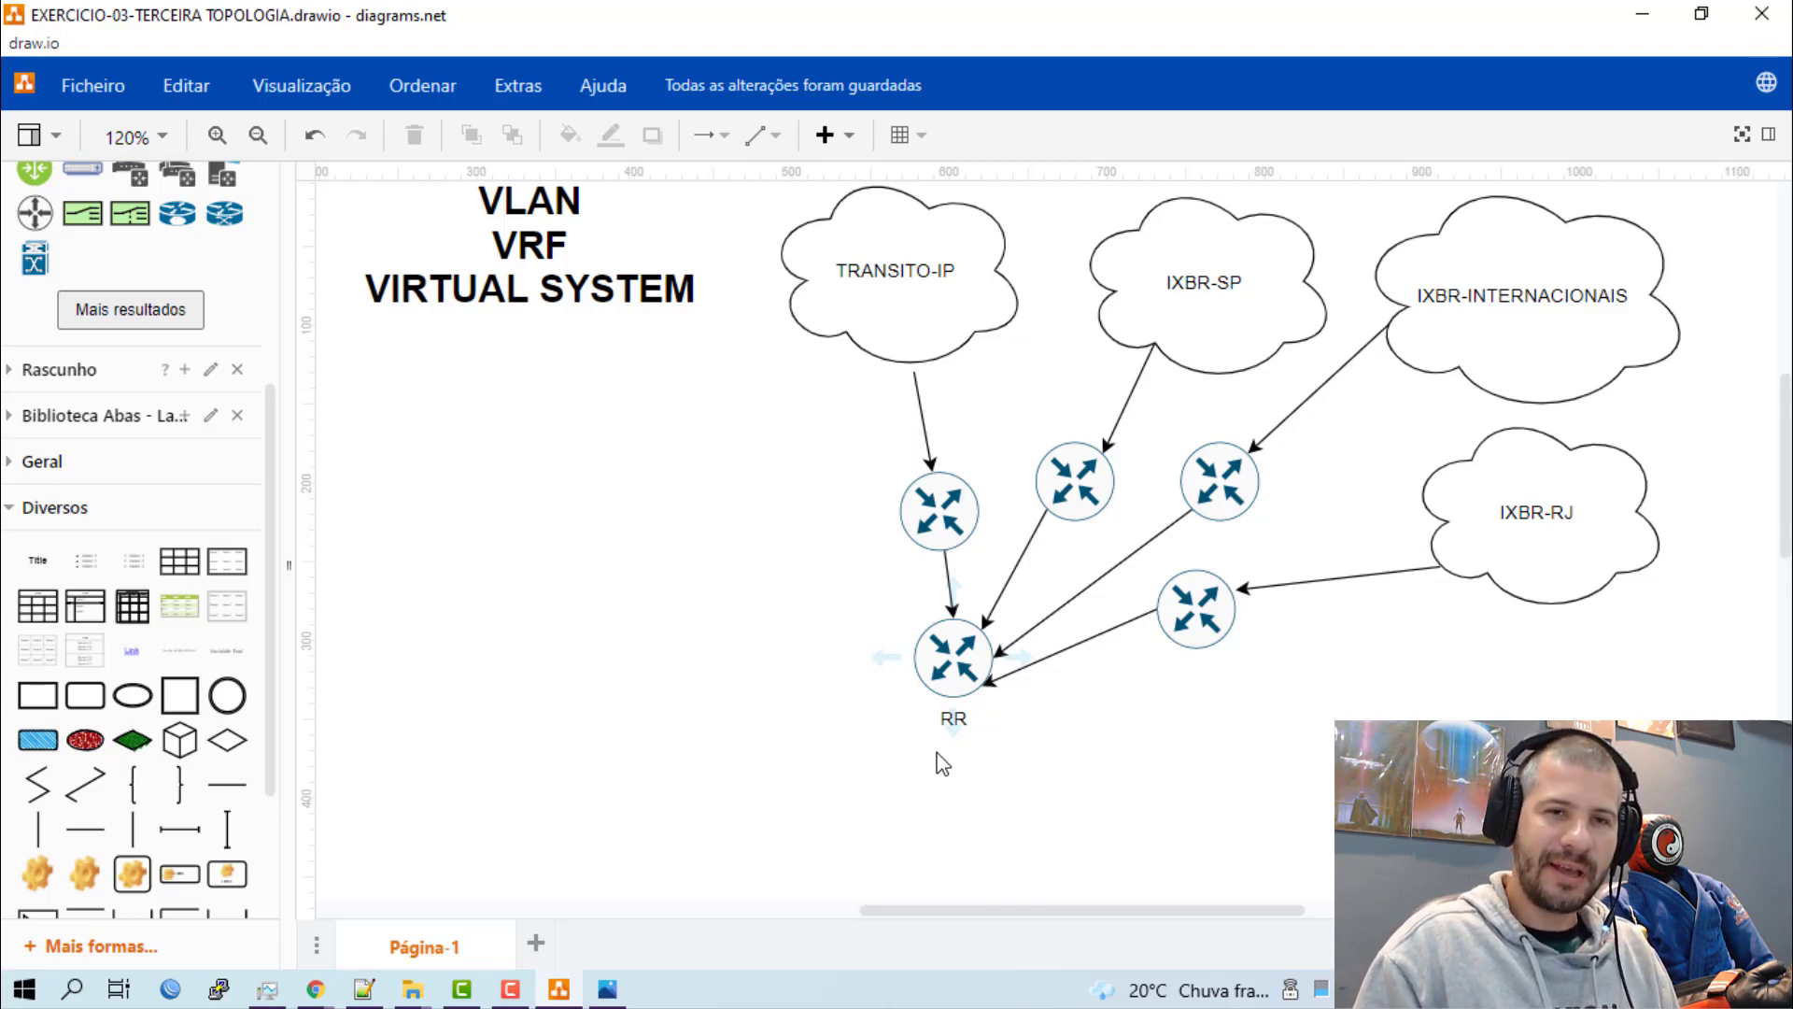
Search the shape library for "SWITCH" and load more results twice.
scroll(564, 685, up, 3)
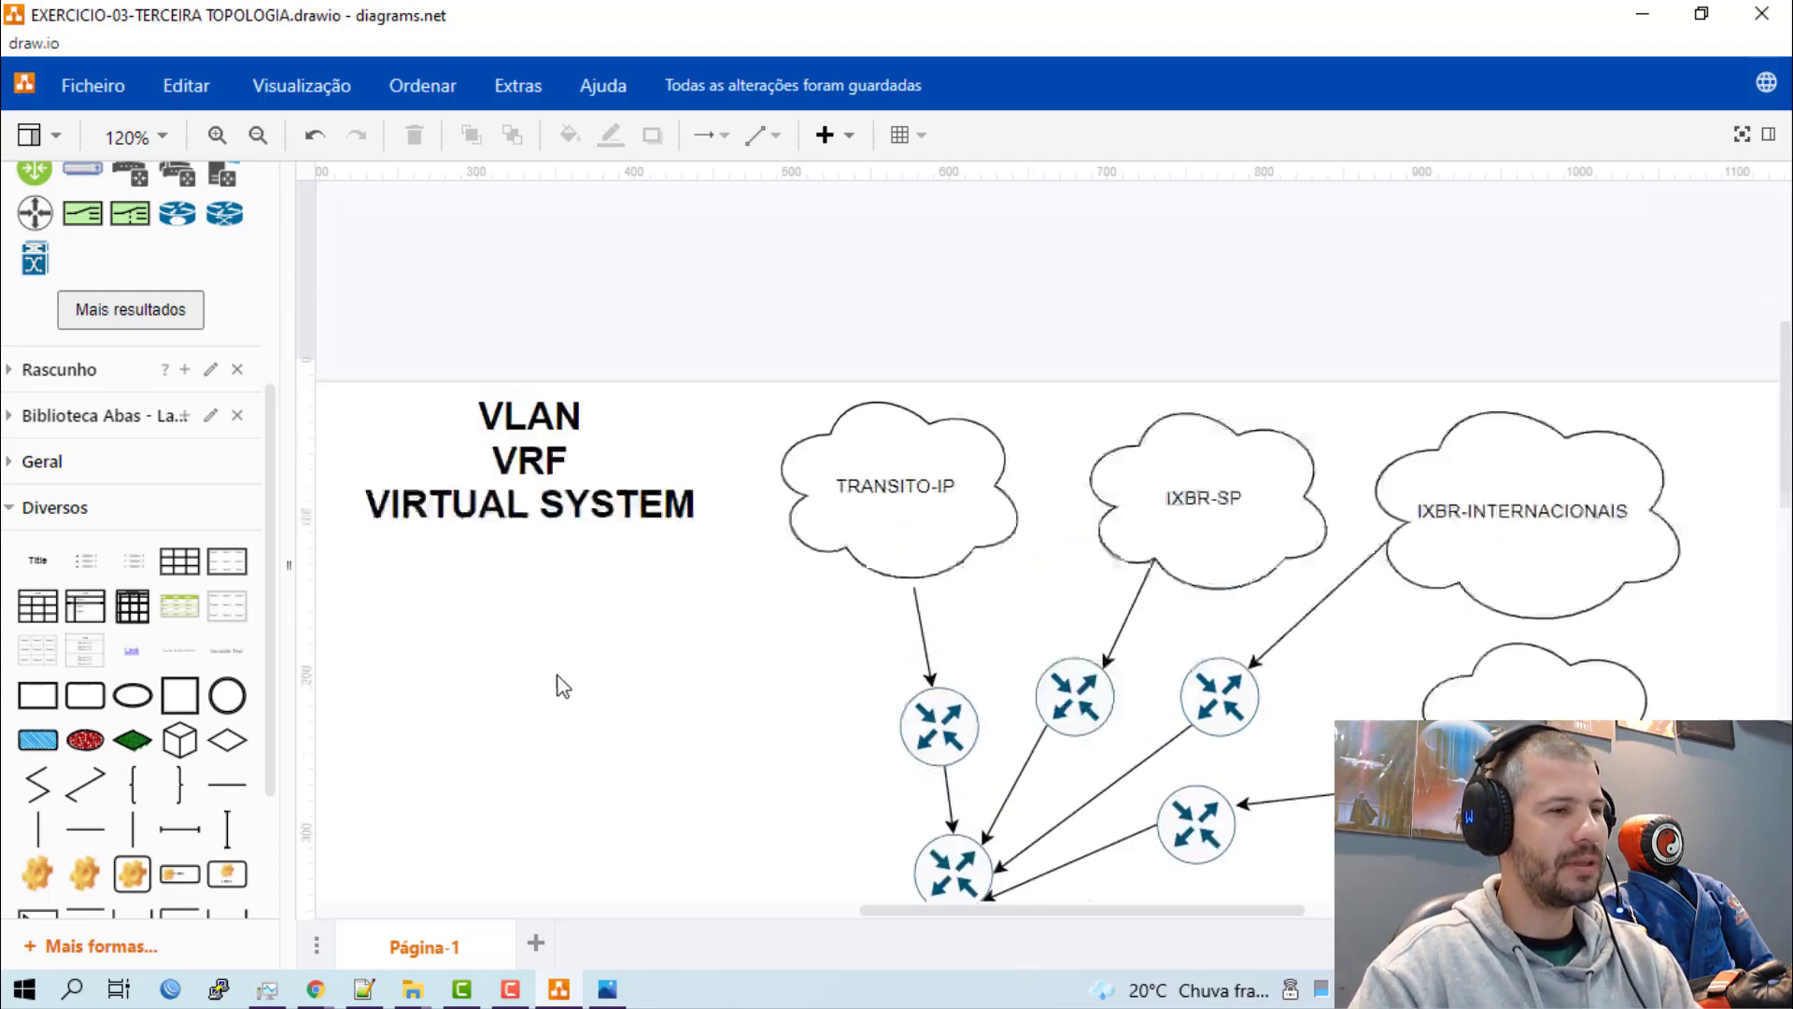
scroll(105, 621, up, 1)
scroll(104, 621, up, 3)
double_click(62, 199)
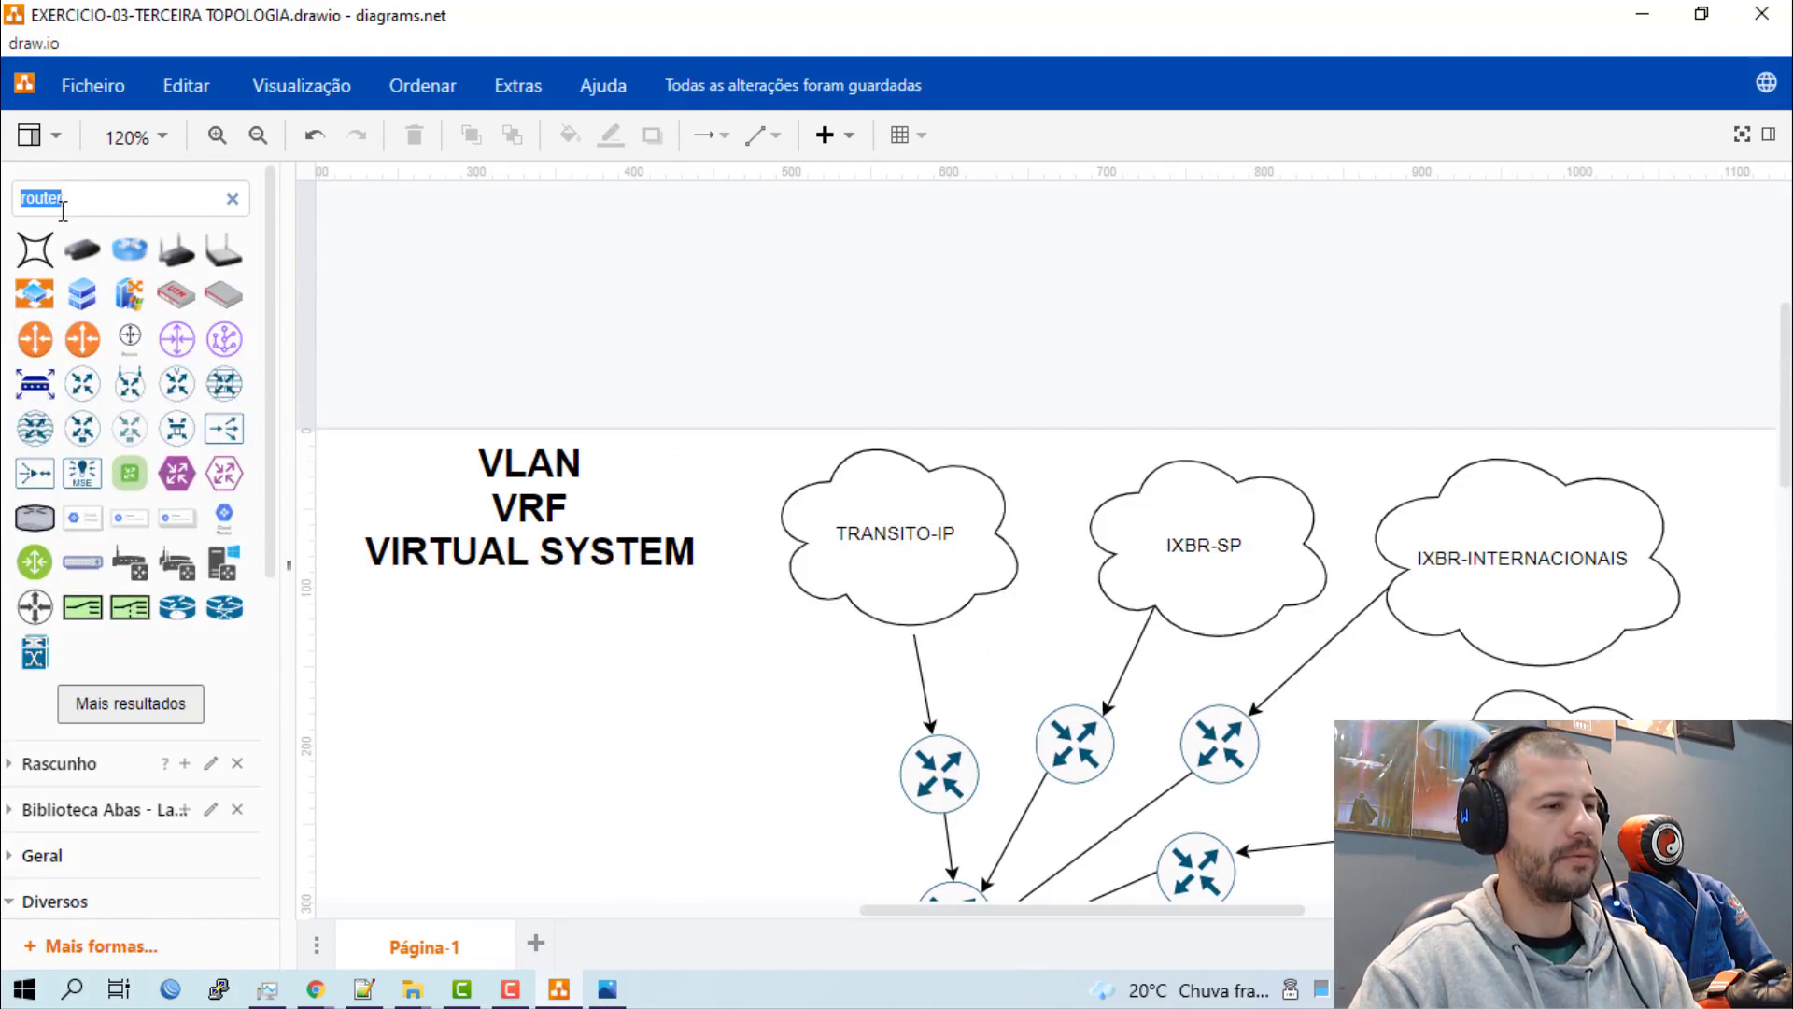
text(SWITCH)
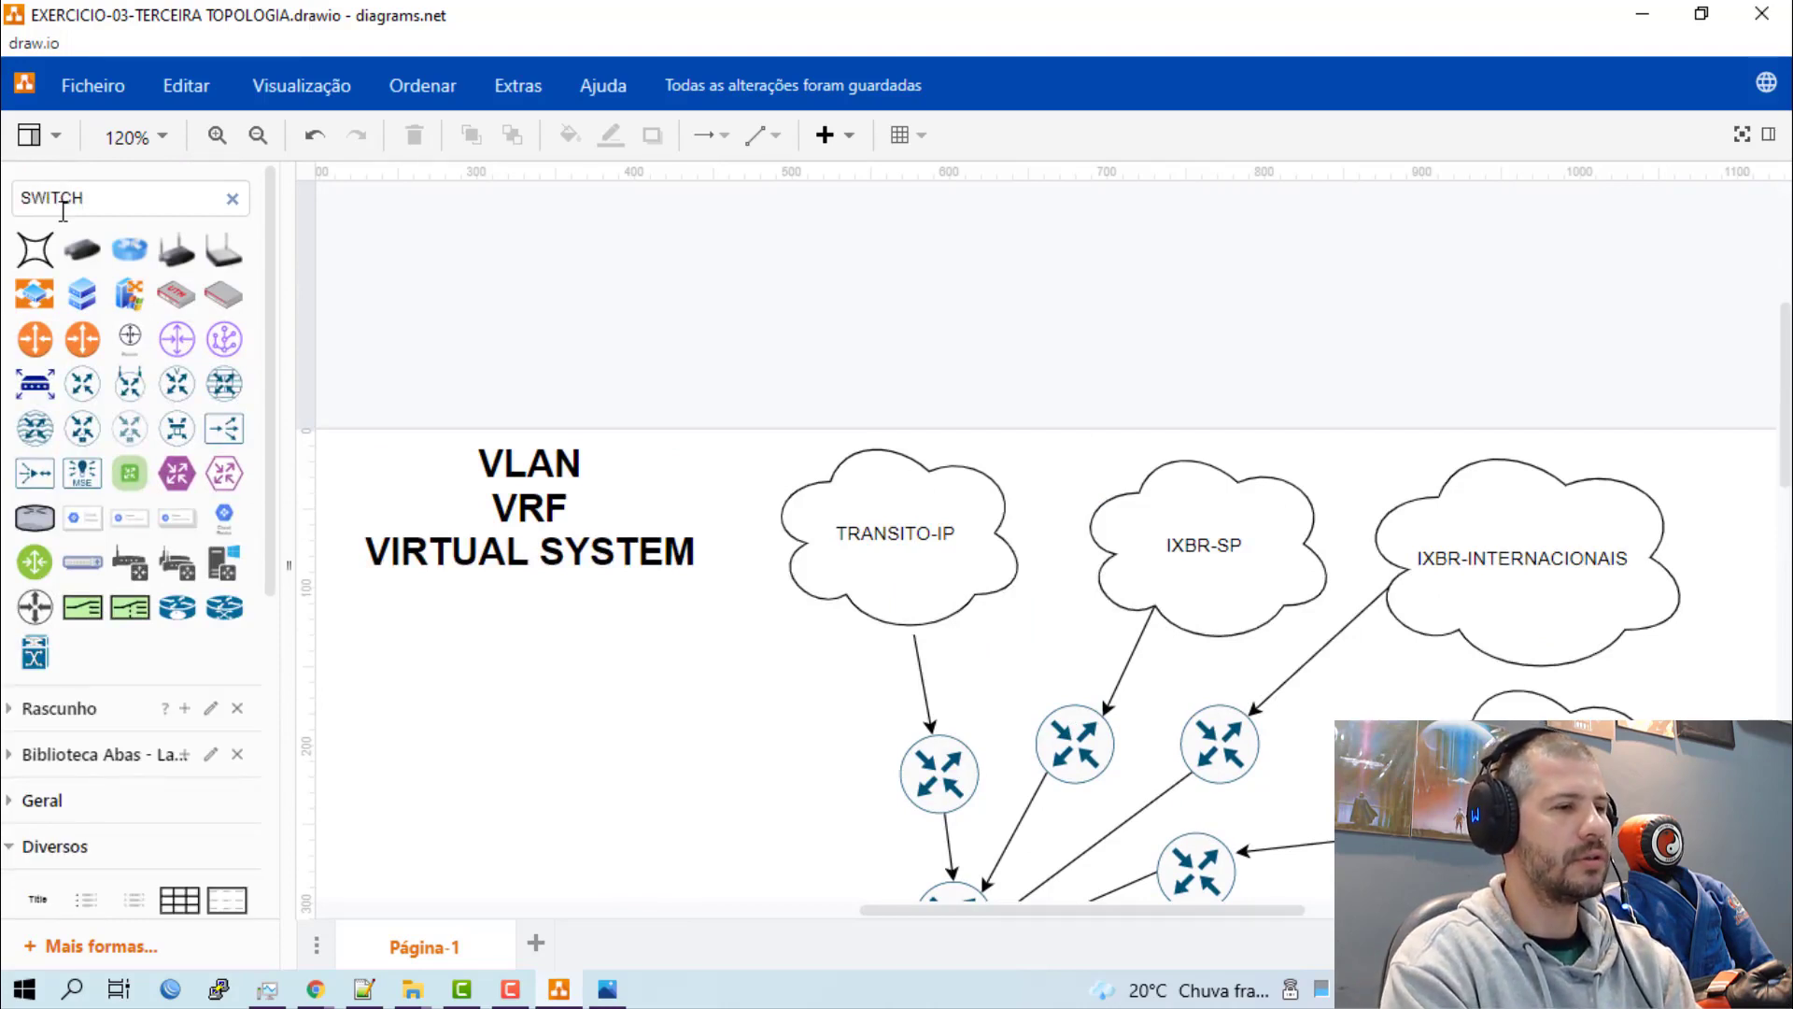
key(Return)
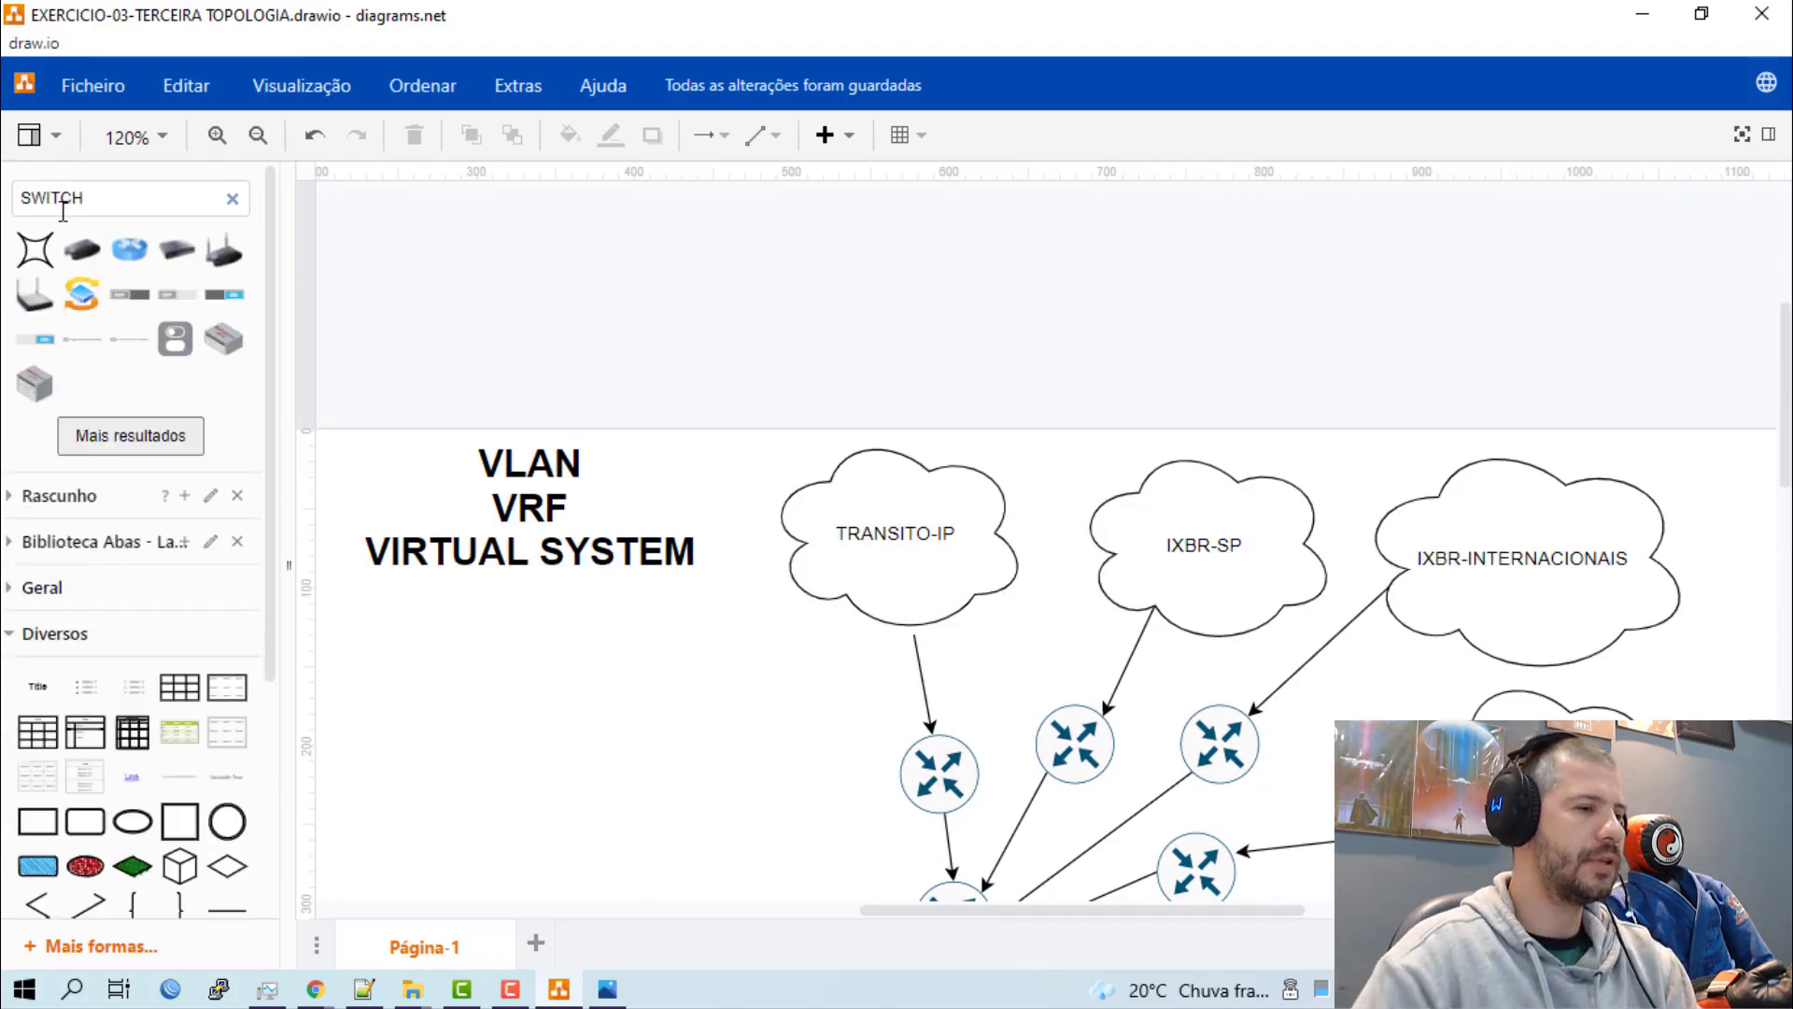
click(141, 435)
click(155, 565)
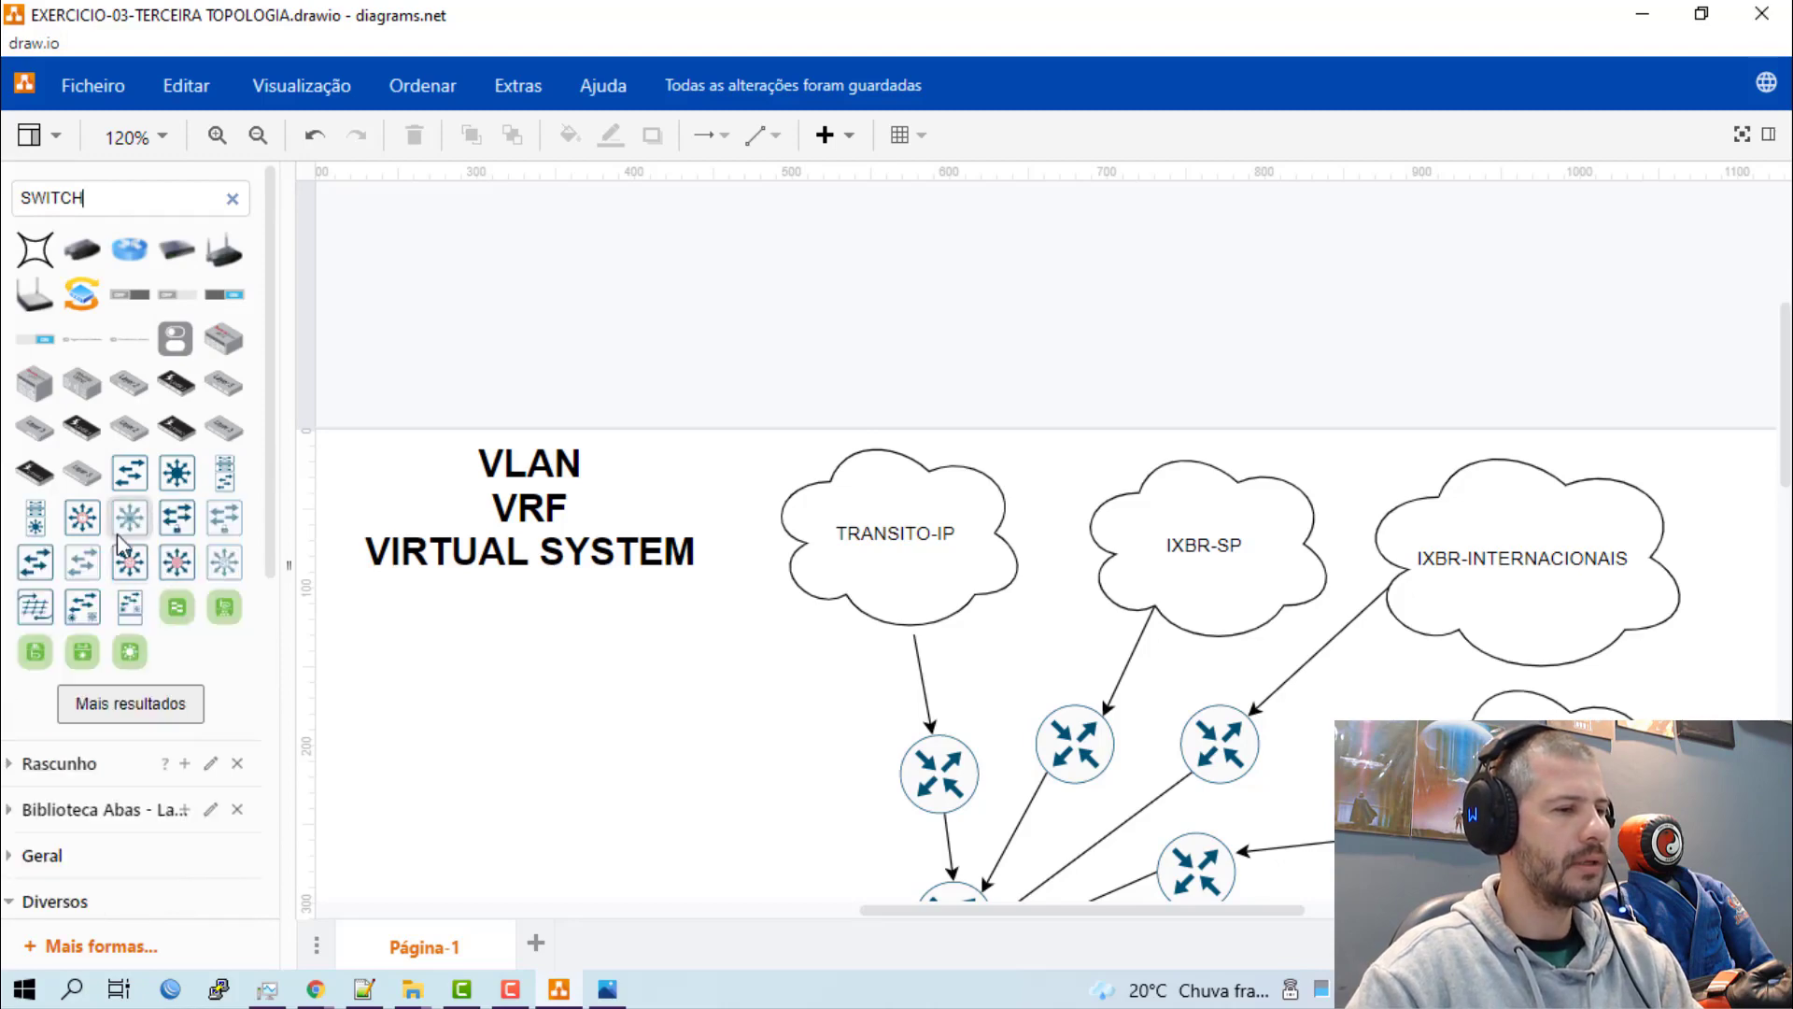
Add a square layer 3 switch shape with radiating arrows to the canvas and centre it below the RR router.
mouse_move(178, 476)
drag(177, 477, 766, 850)
scroll(766, 850, down, 3)
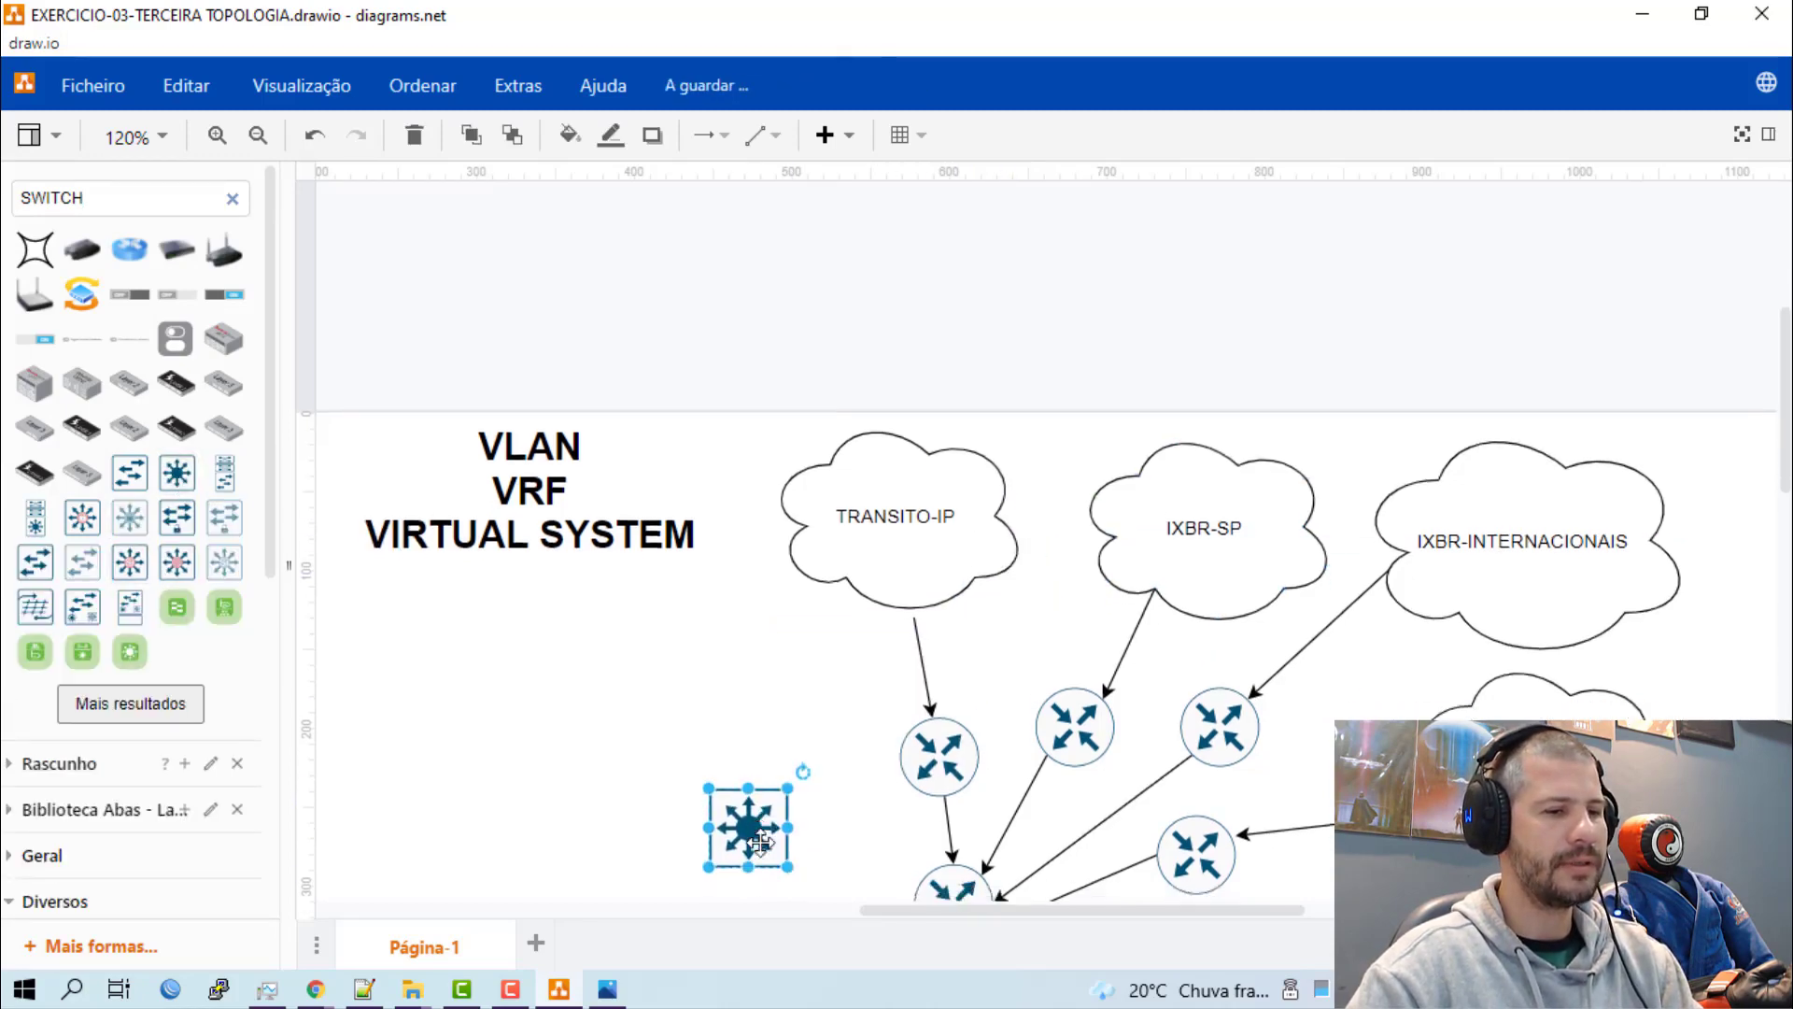
drag(771, 584, 977, 822)
scroll(1027, 766, down, 3)
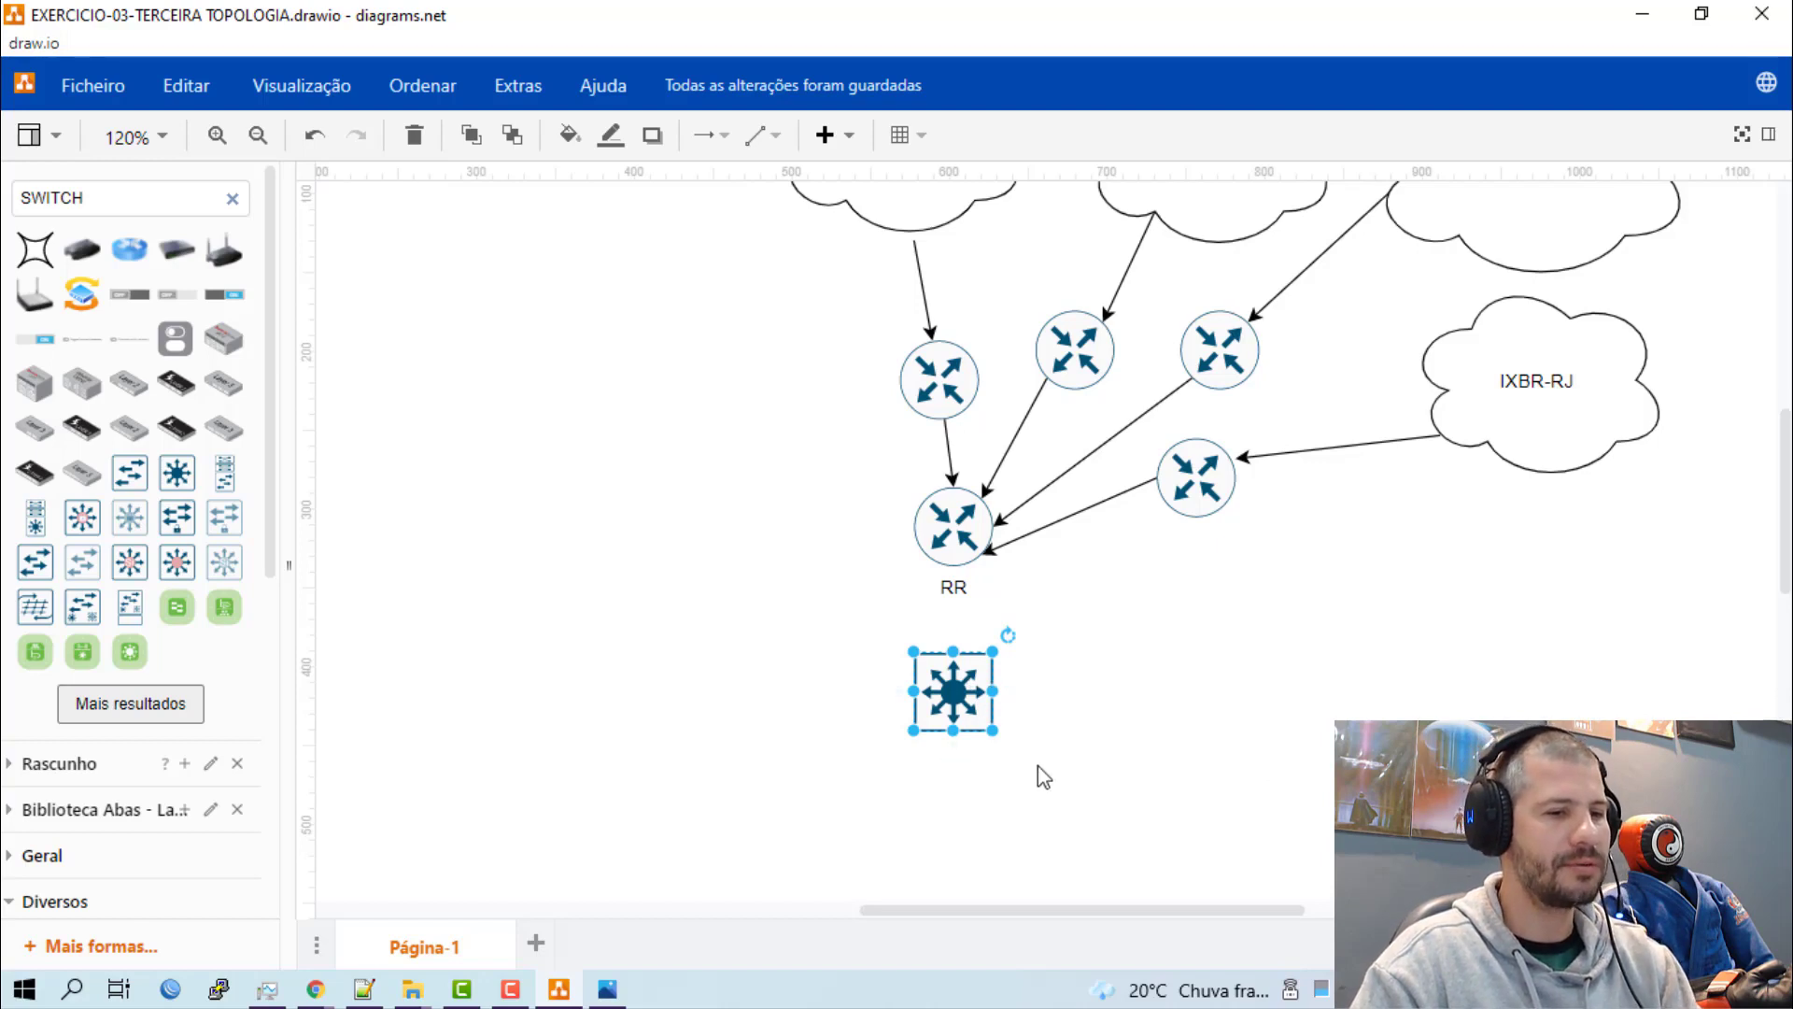
Label the switch below RR "SWL3-OSPF-MPLS-VRF-T-L3".
double_click(957, 695)
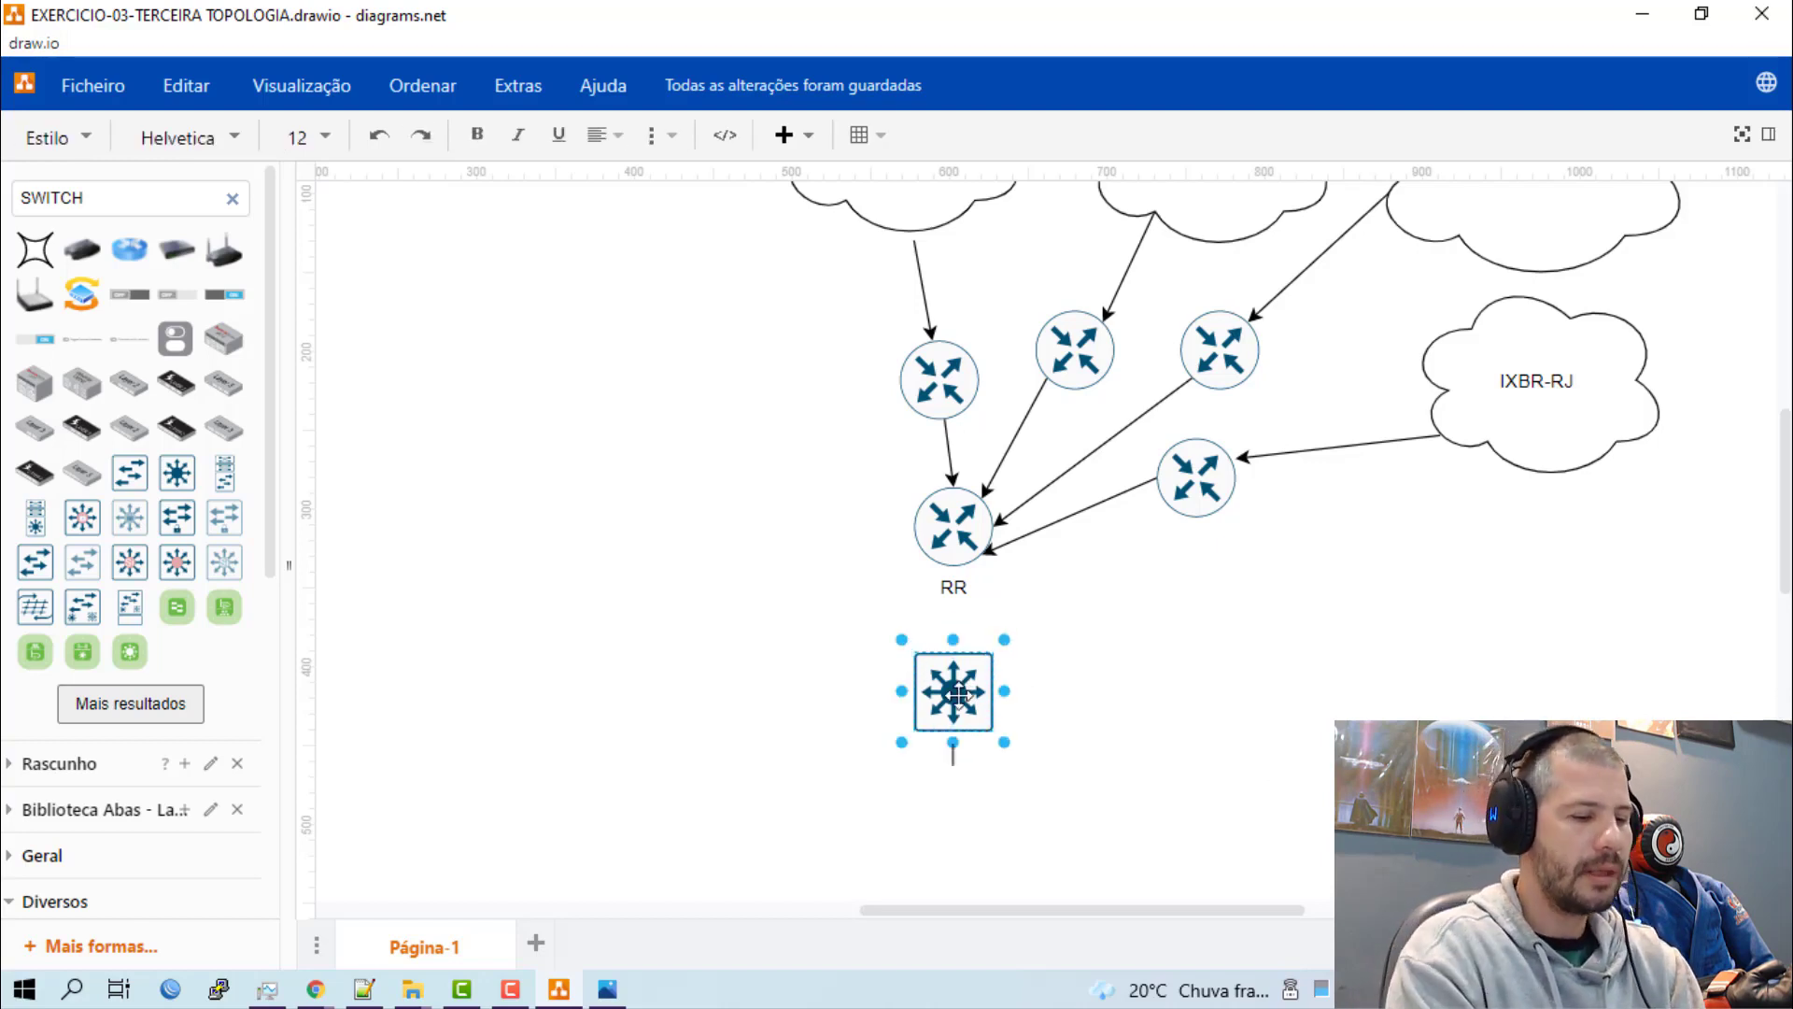
text(L3)
key(BackSpace)
key(BackSpace)
text(S)
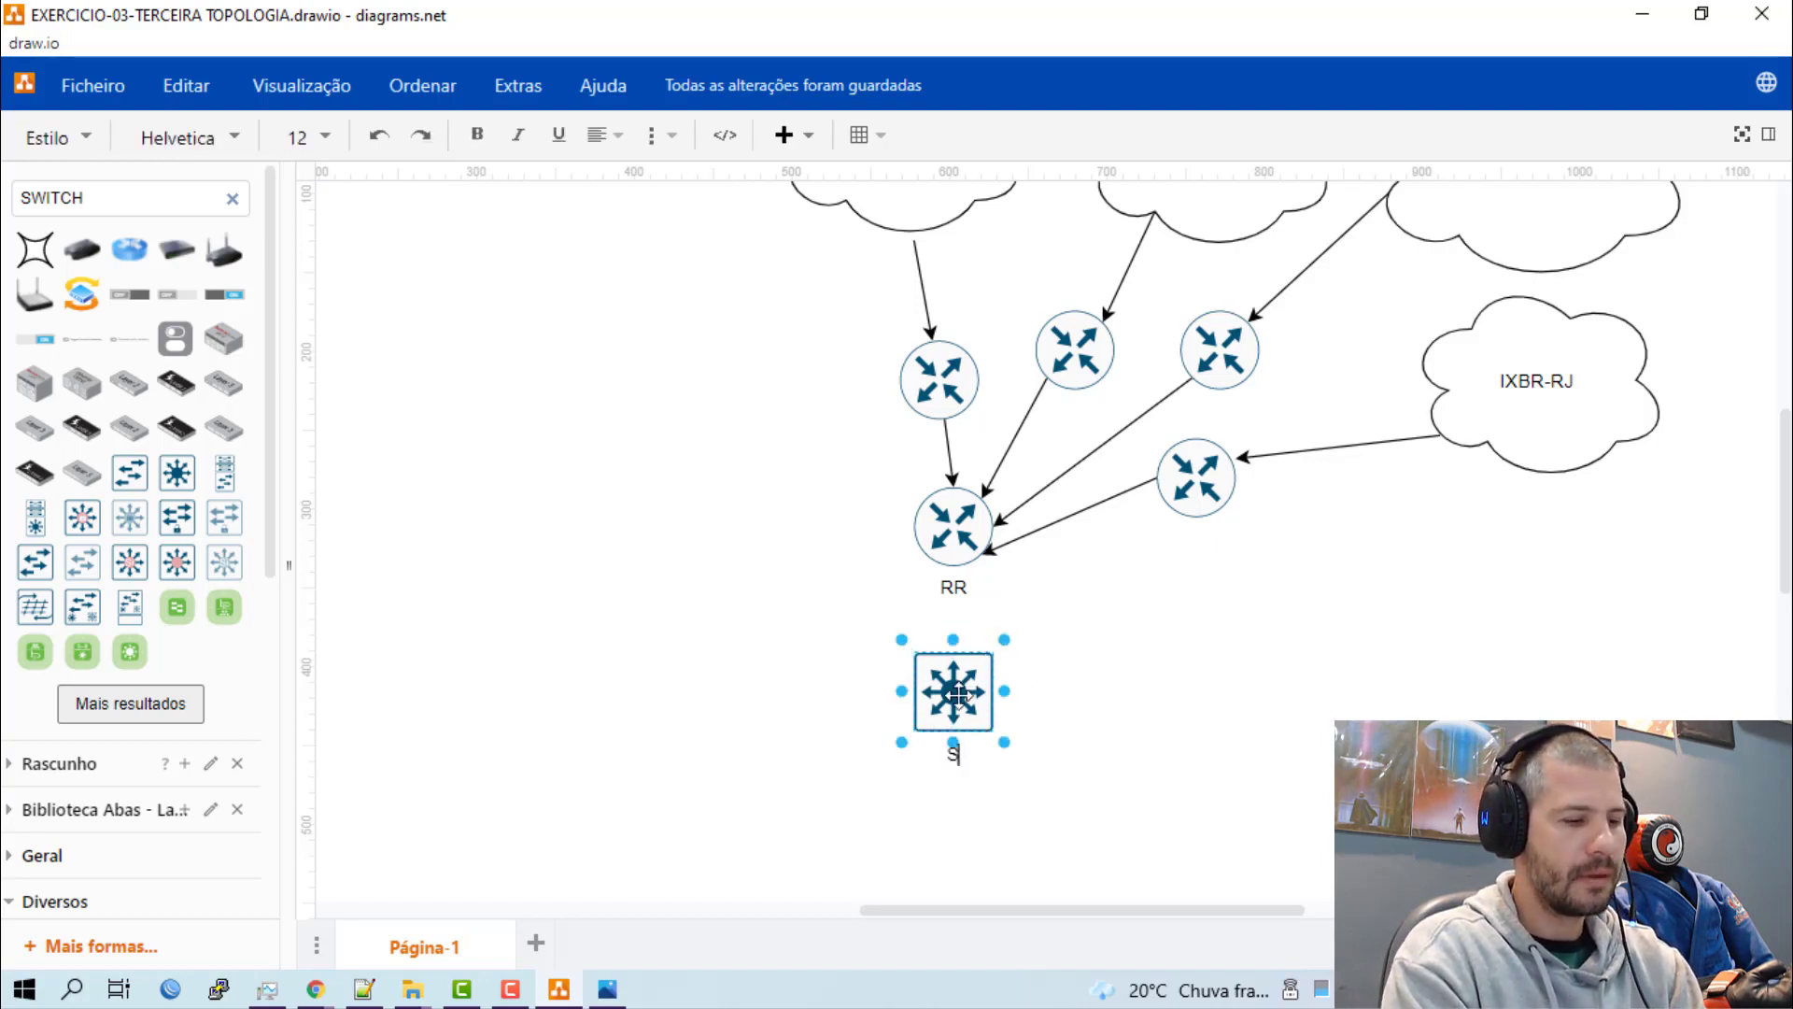
text(WL3)
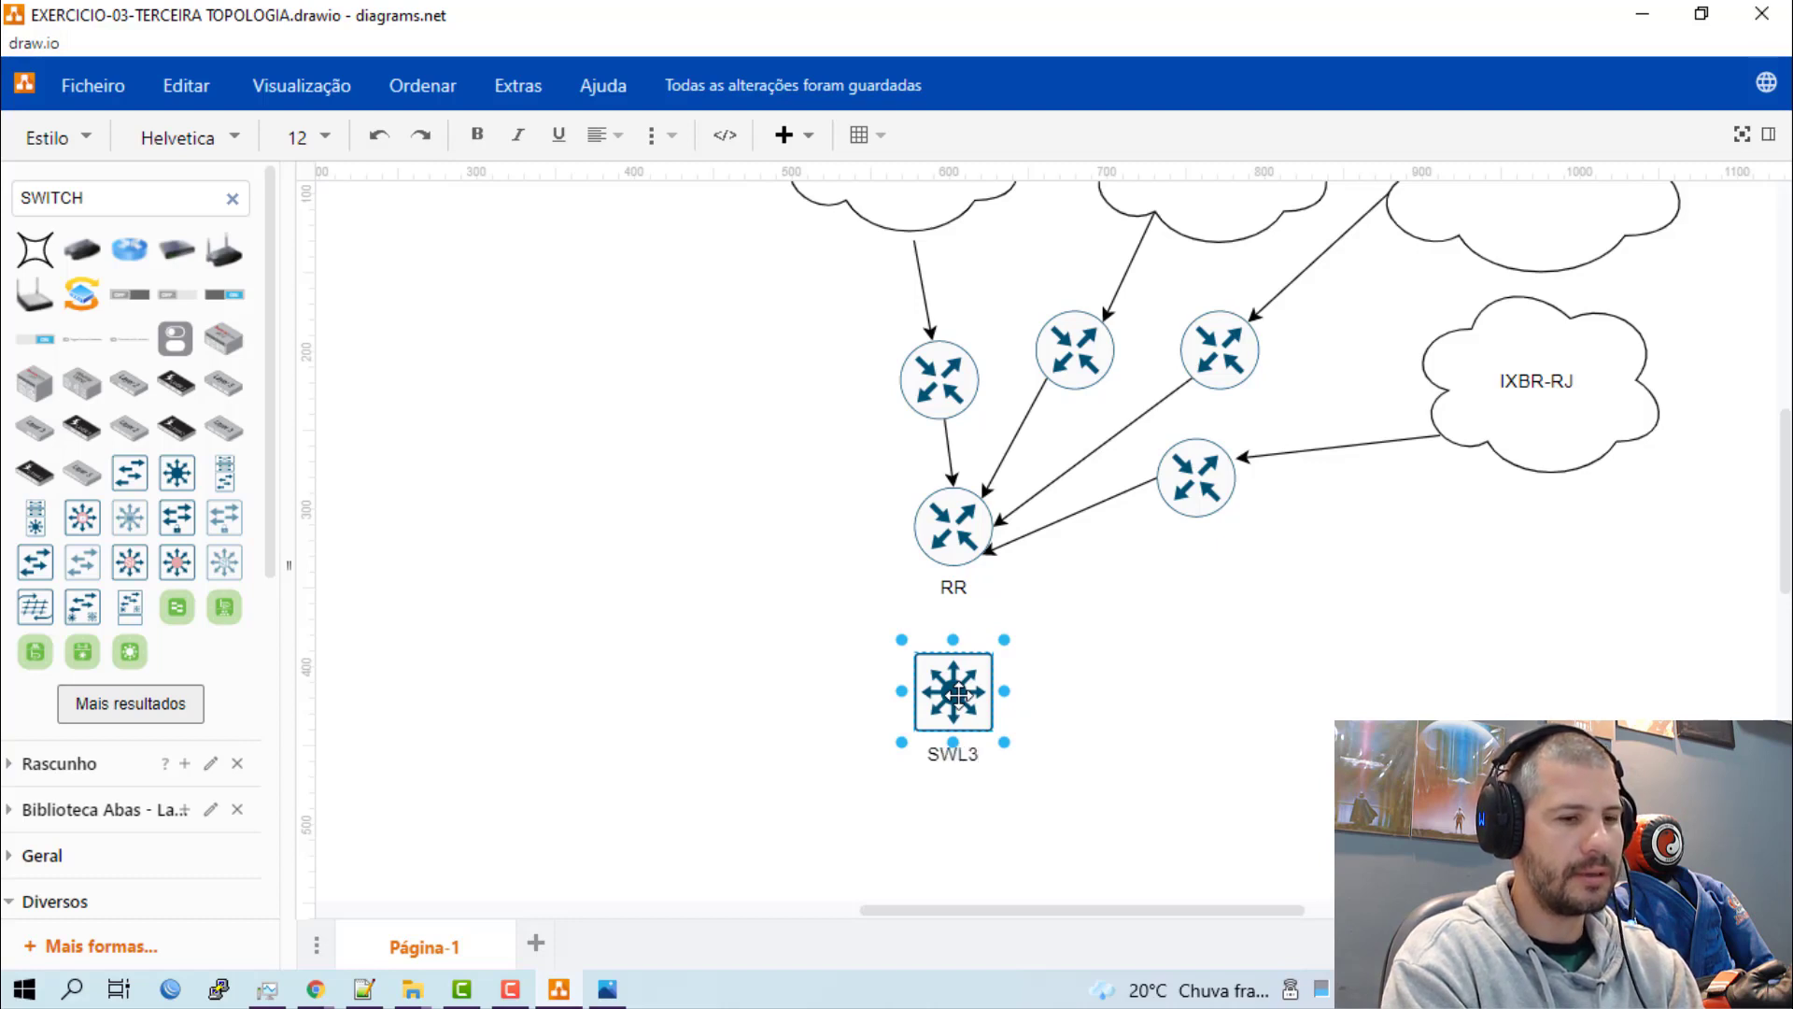
text(-)
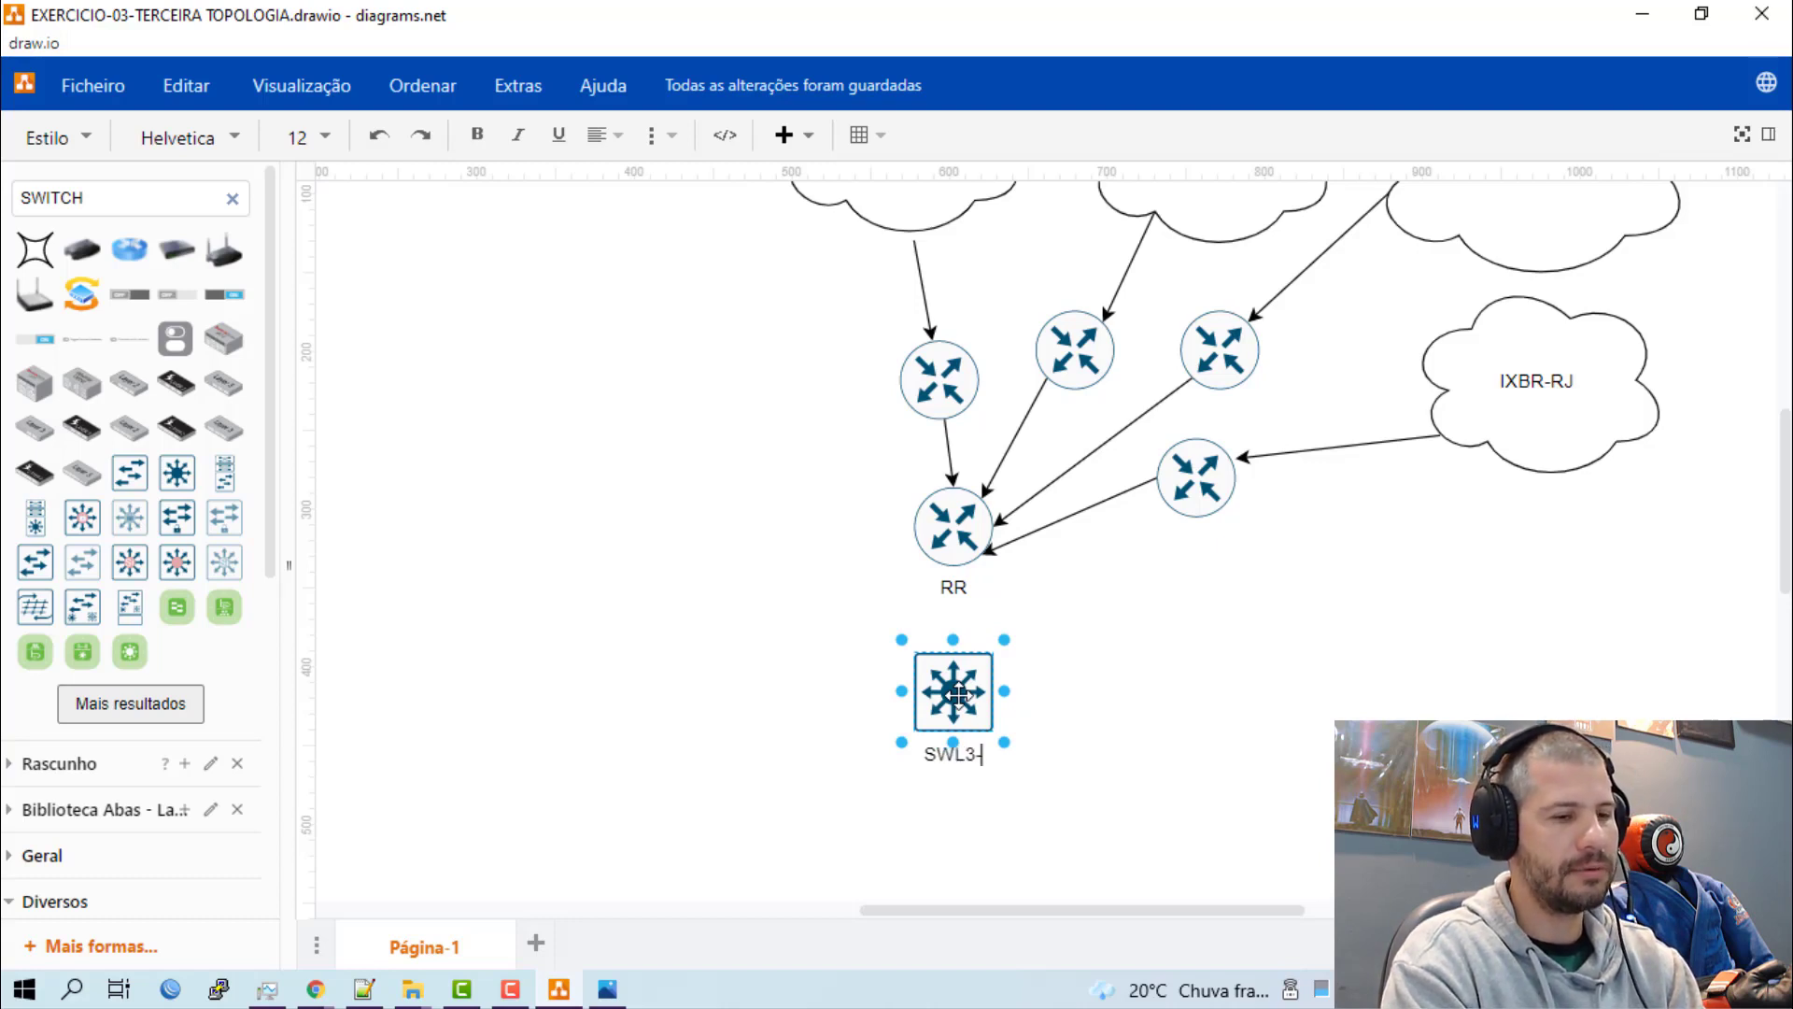
text(OSPF-MP)
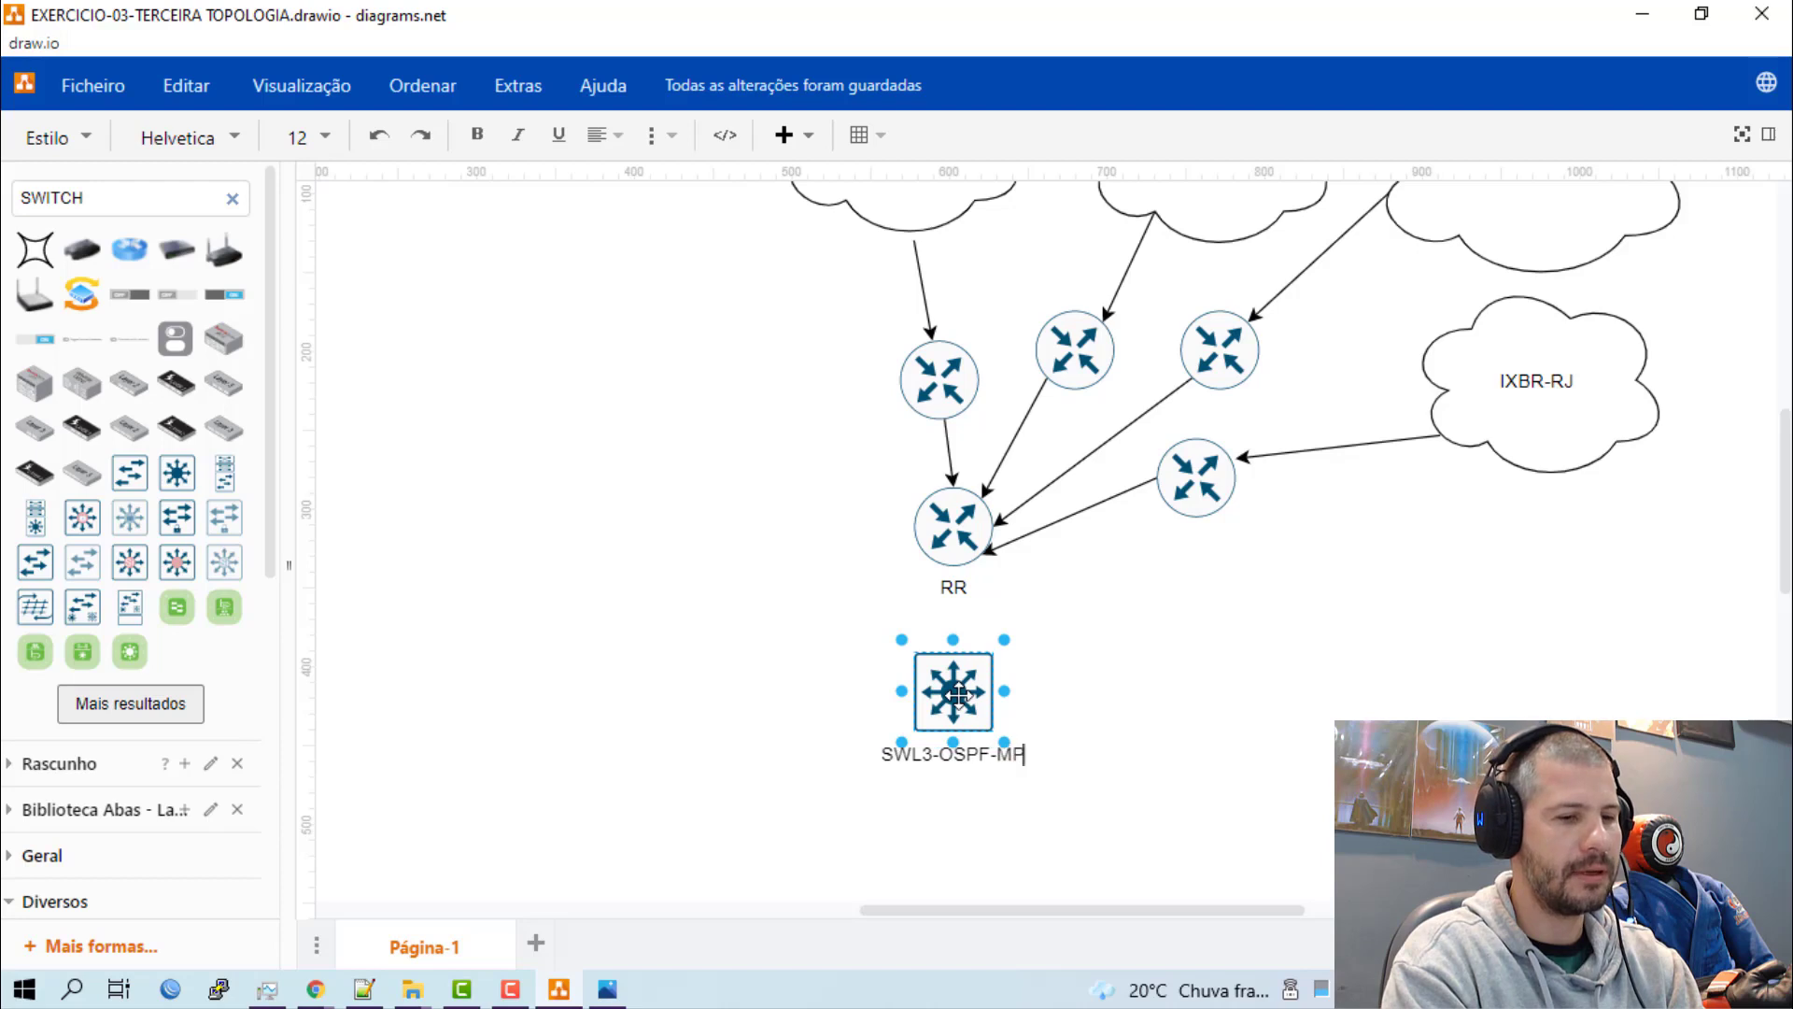
text(LS-VRF)
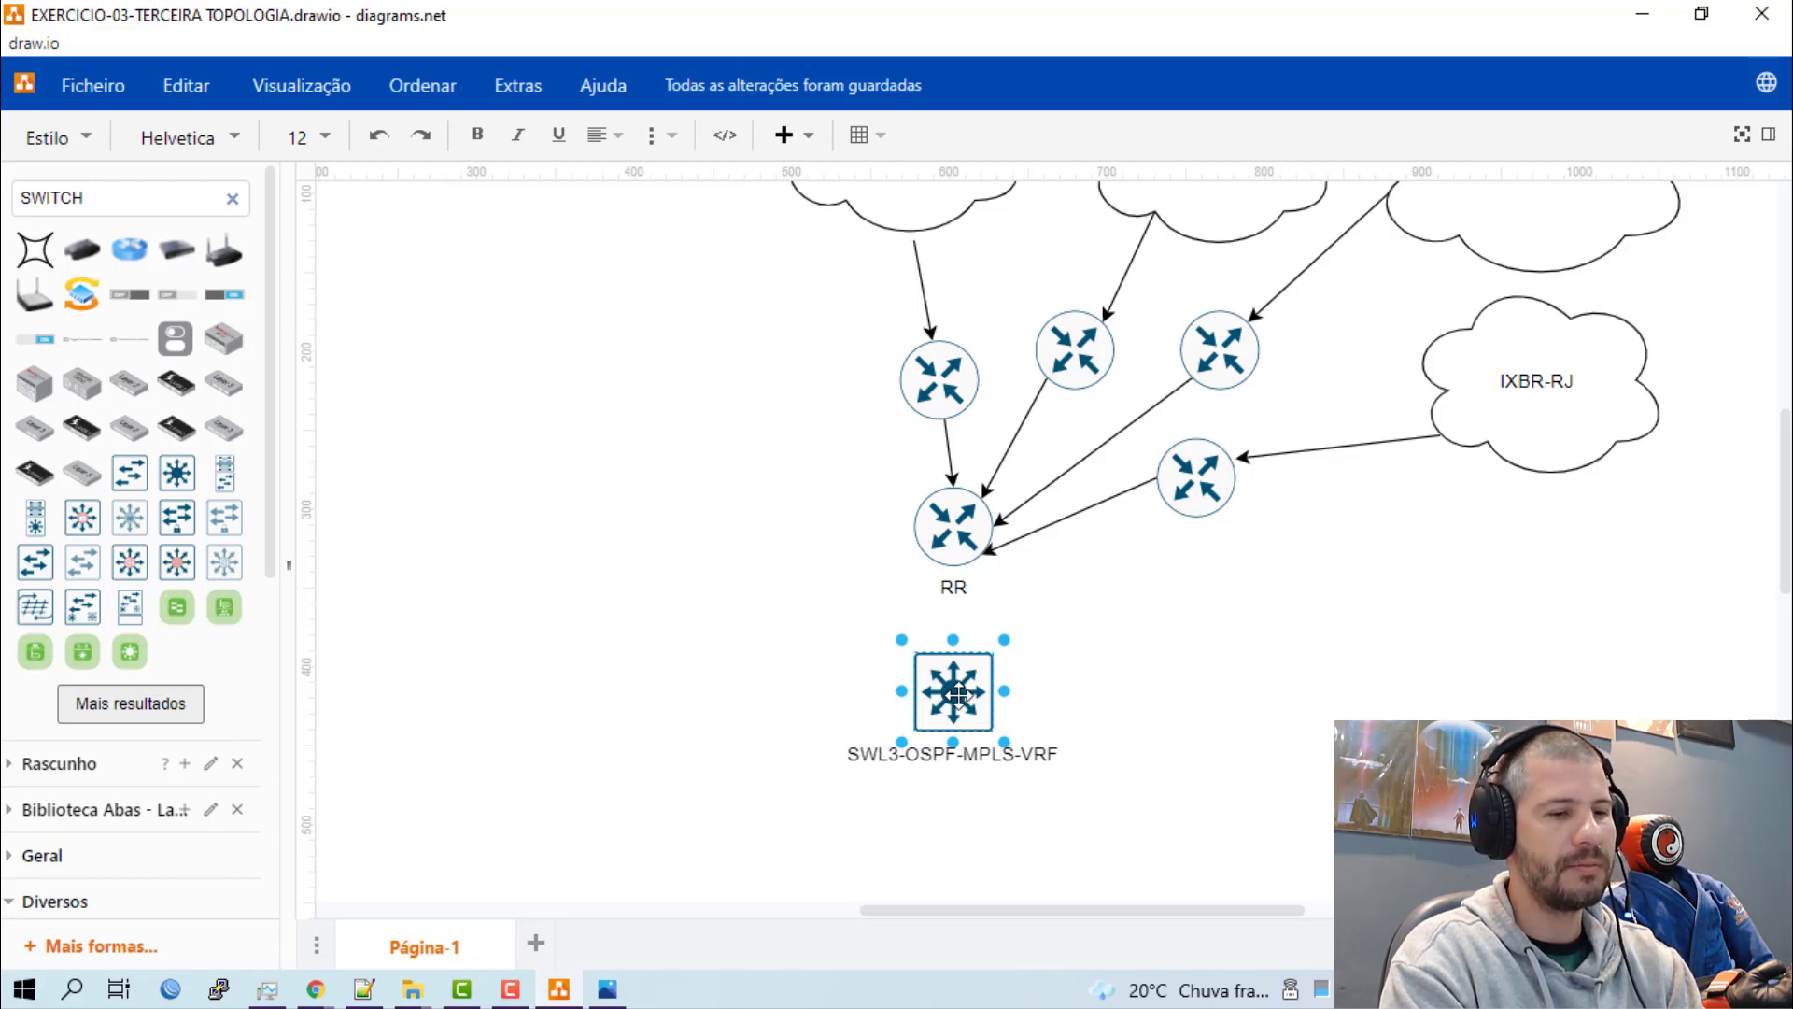
text(-)
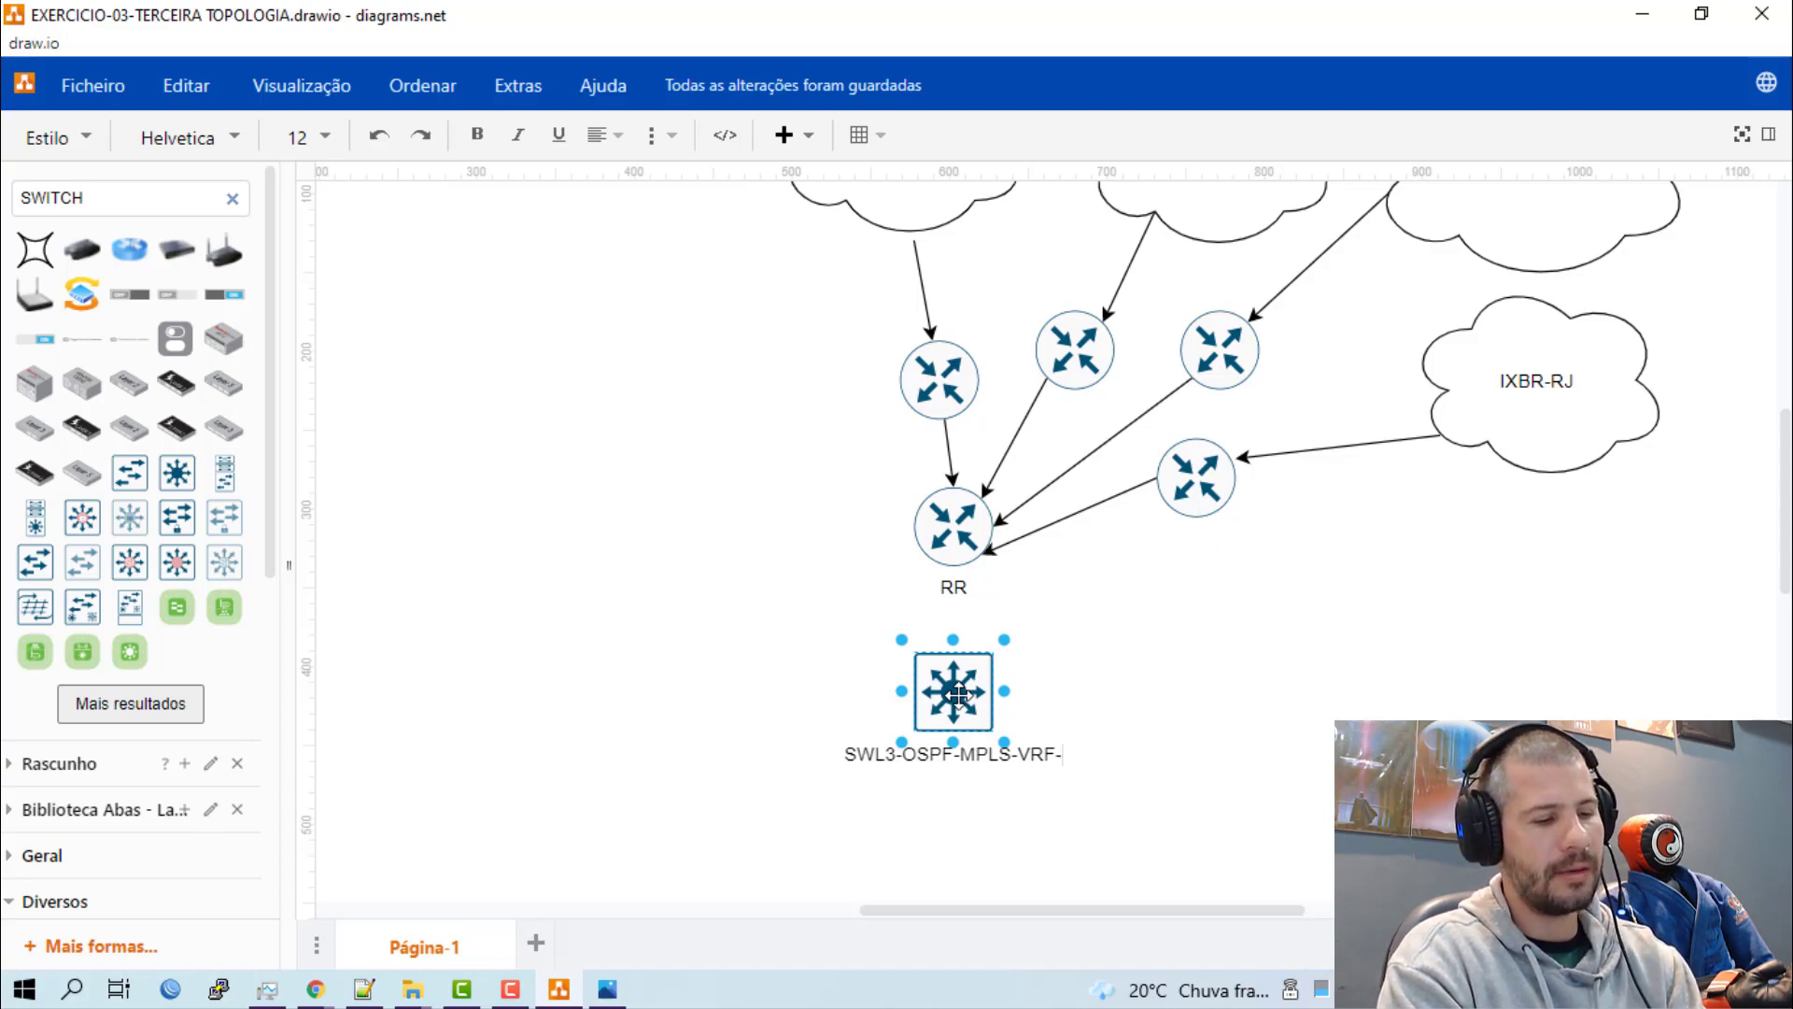
text(T-3)
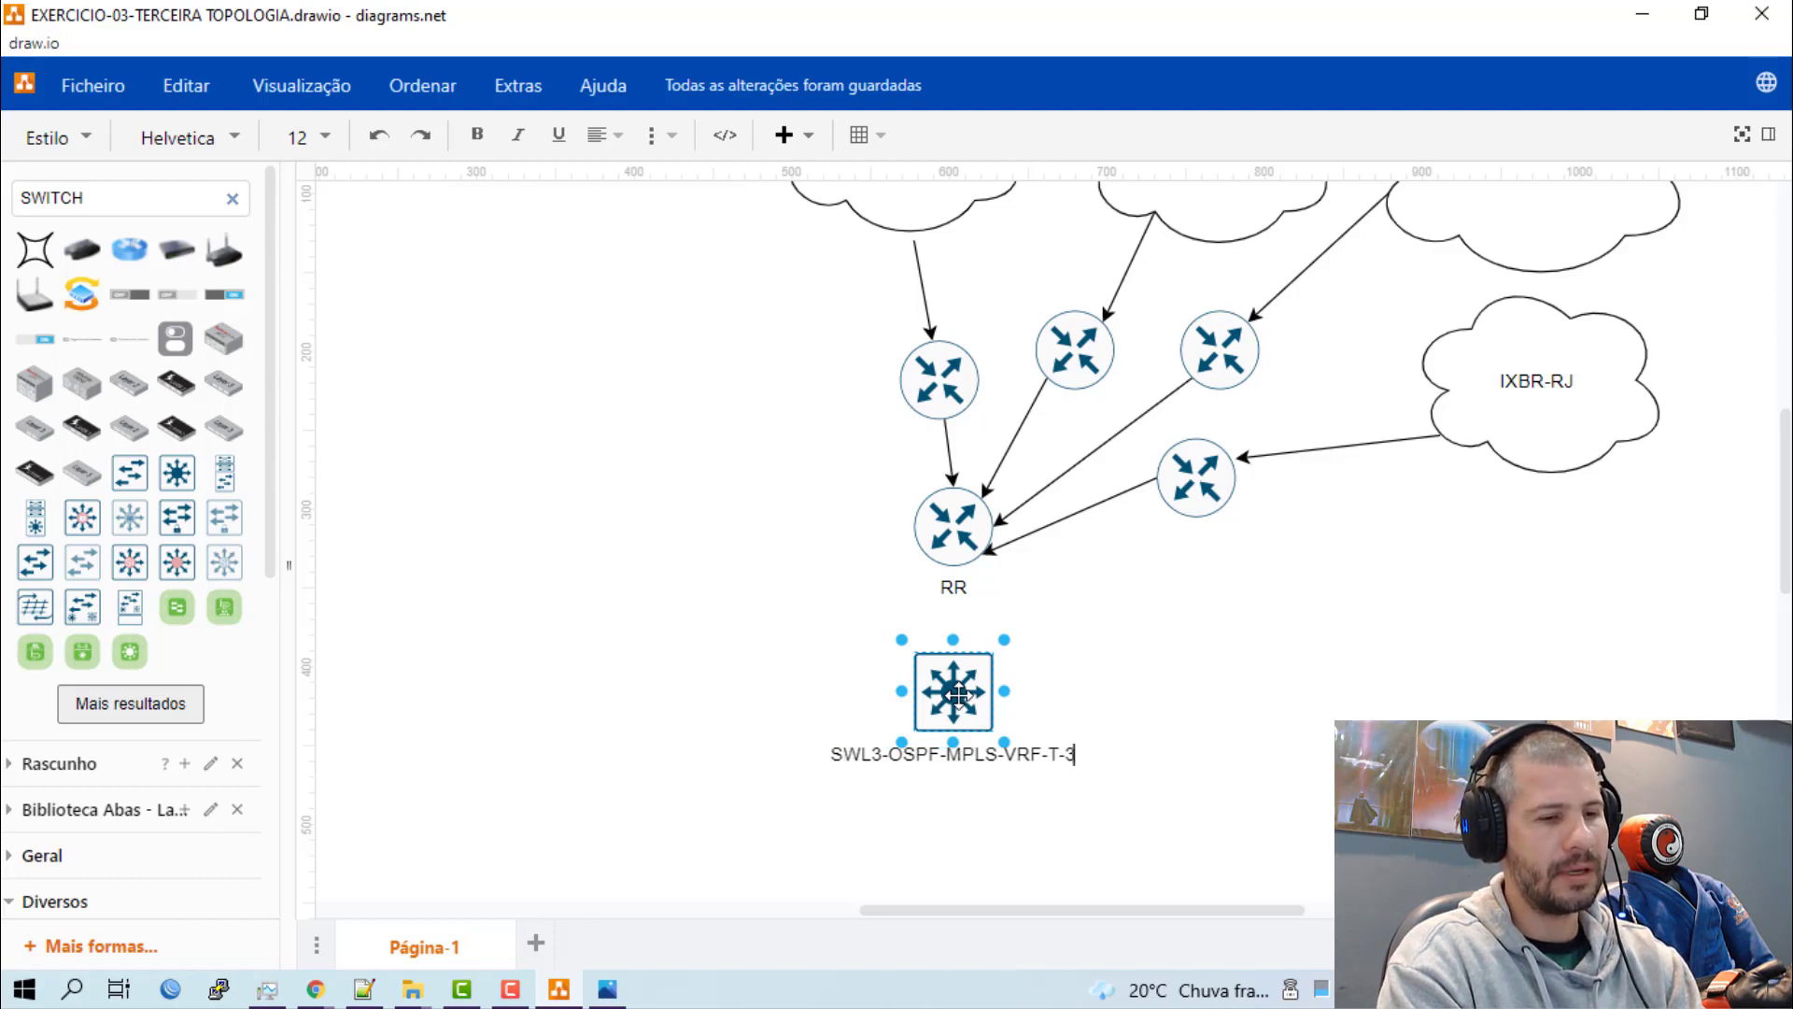
key(BackSpace)
key(BackSpace)
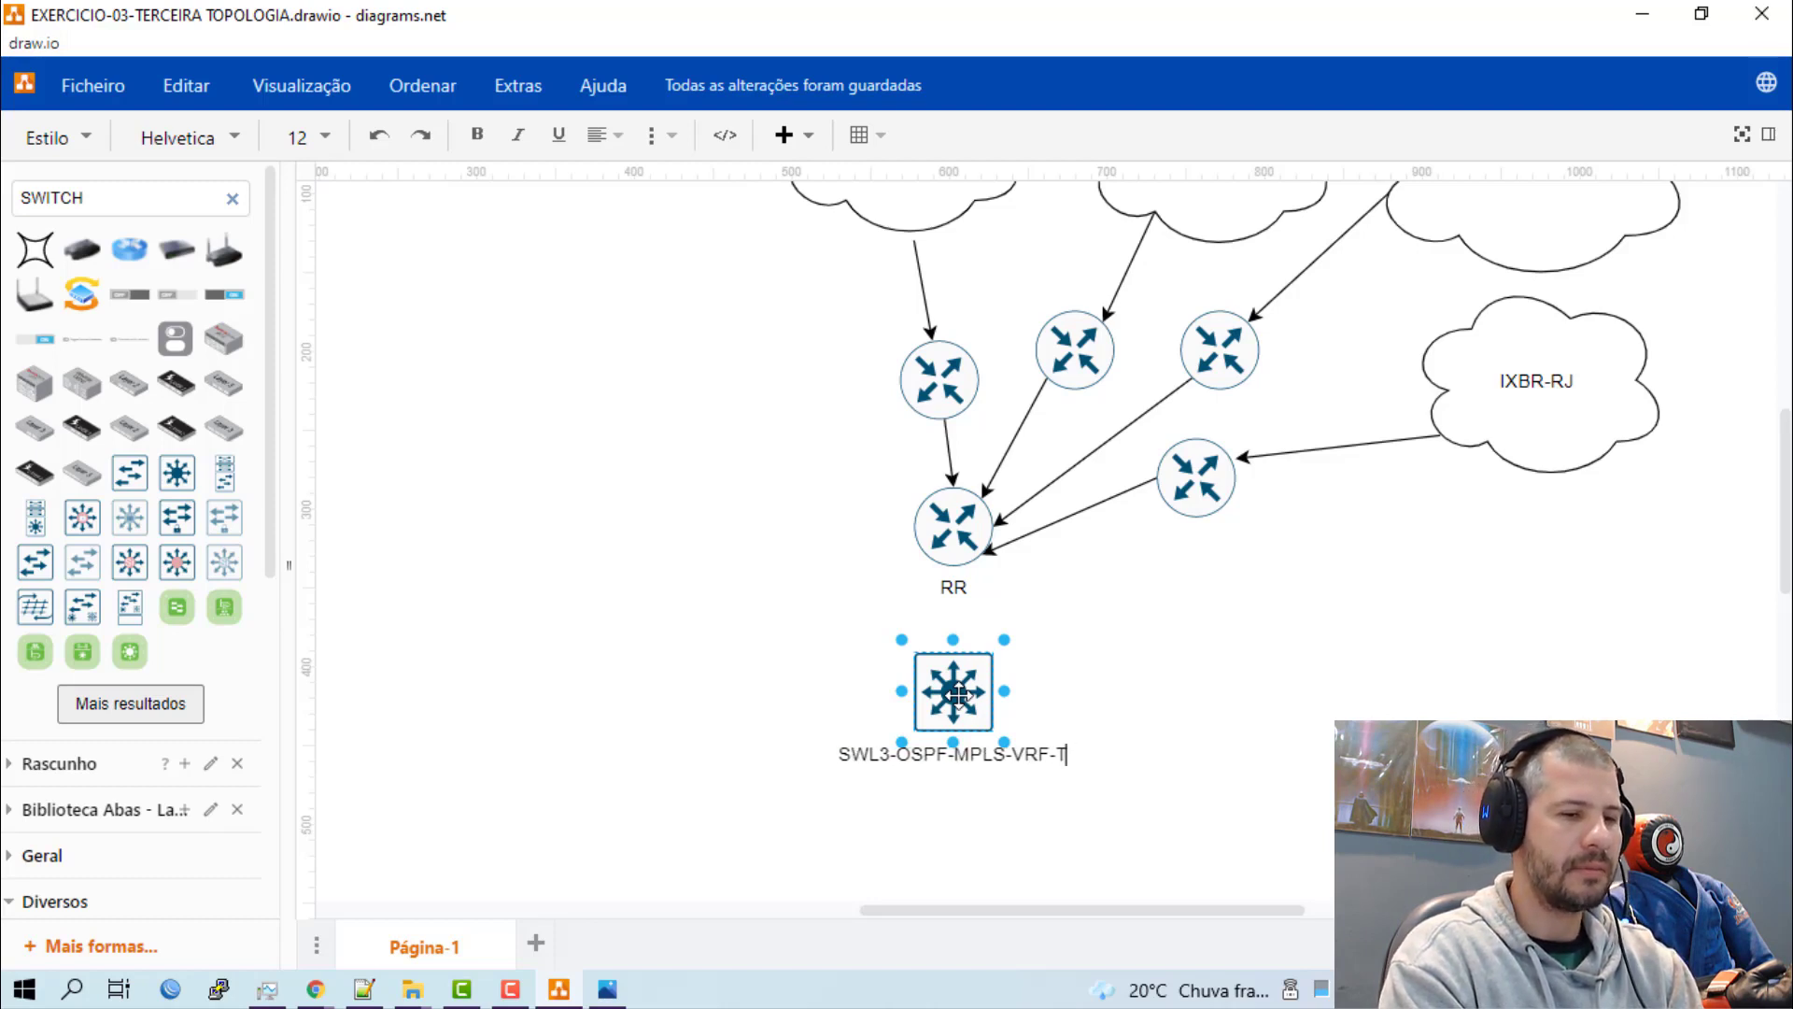
text(-L3)
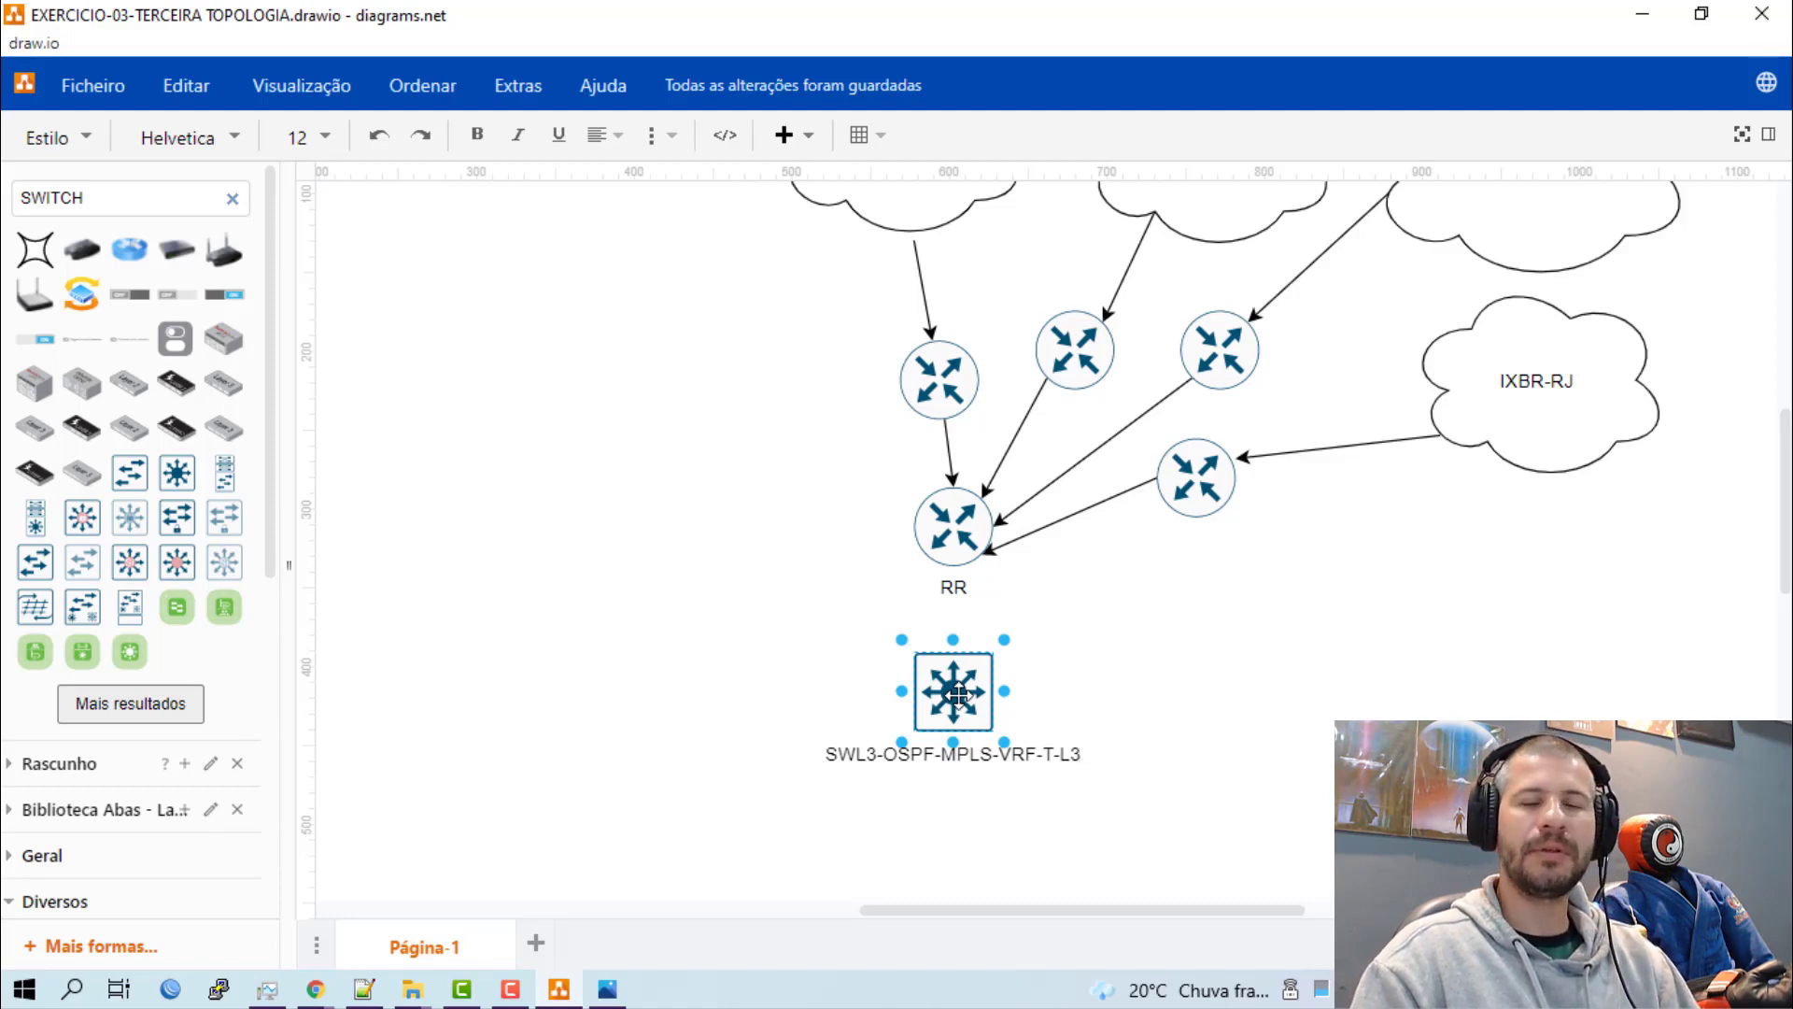
click(1175, 665)
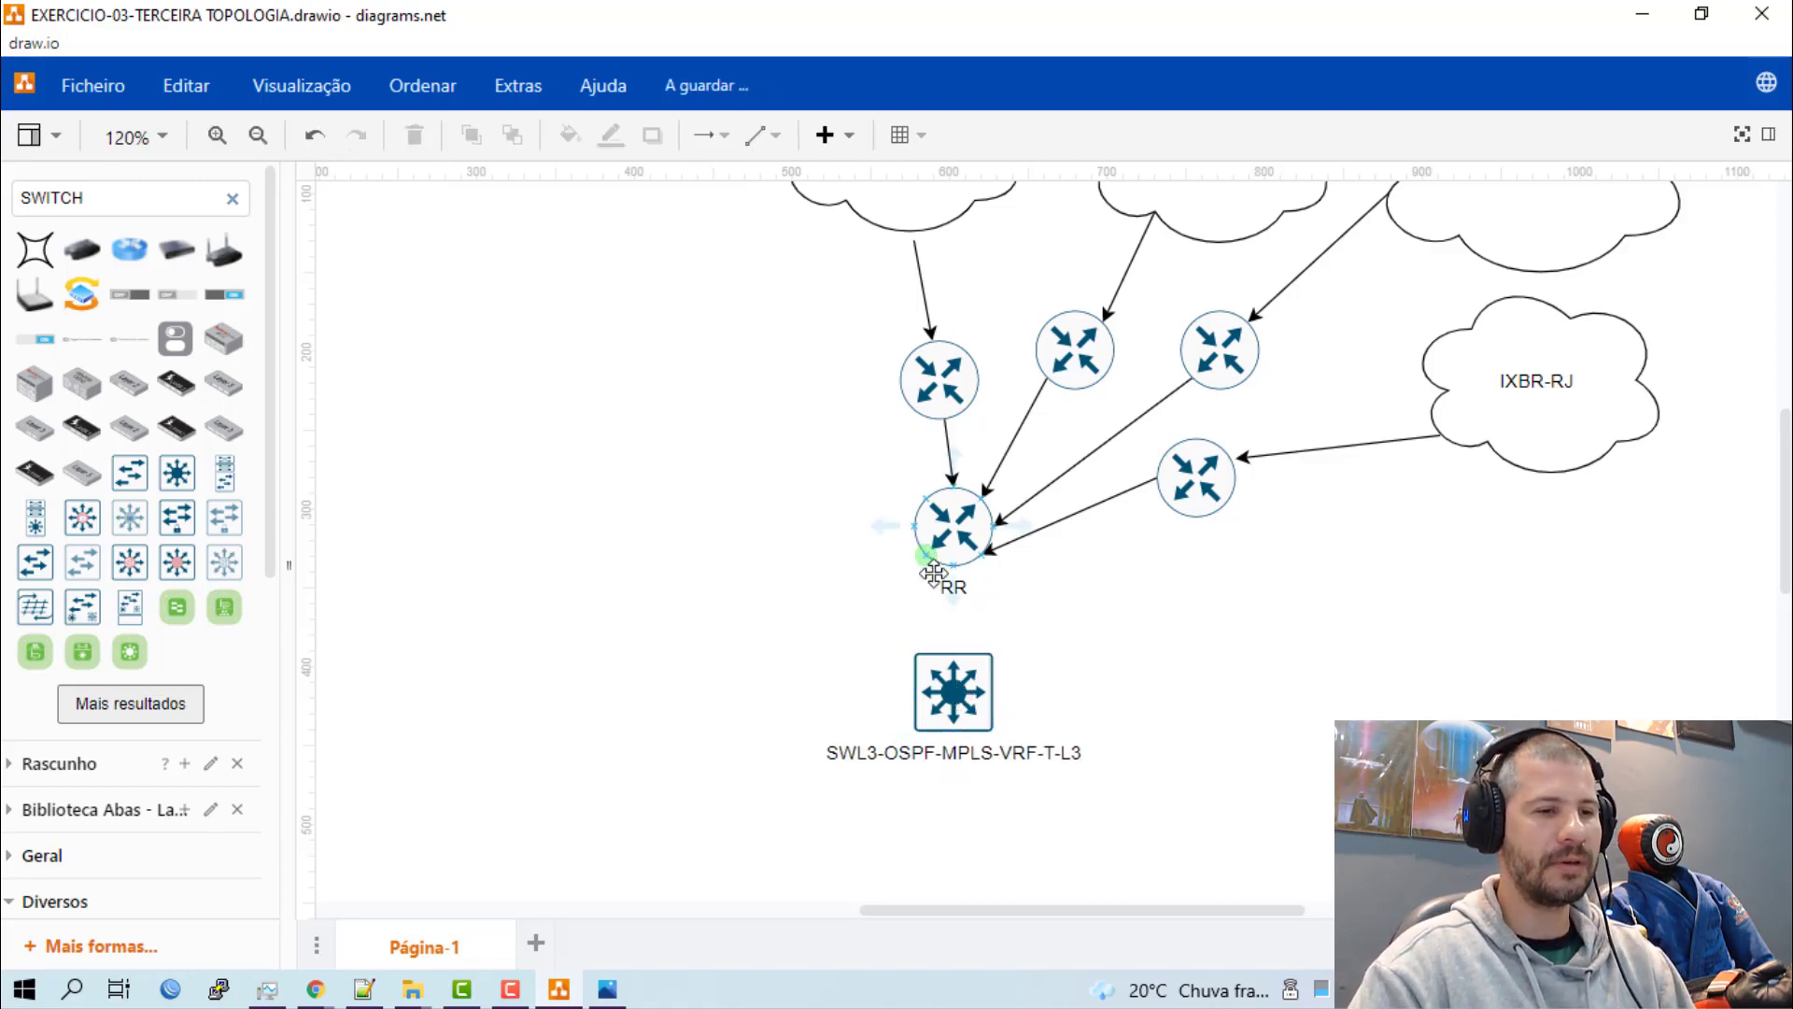
Draw a straight arrow from the RR router down to the SWL3-OSPF-MPLS-VRF-T-L3 switch.
drag(934, 573, 953, 672)
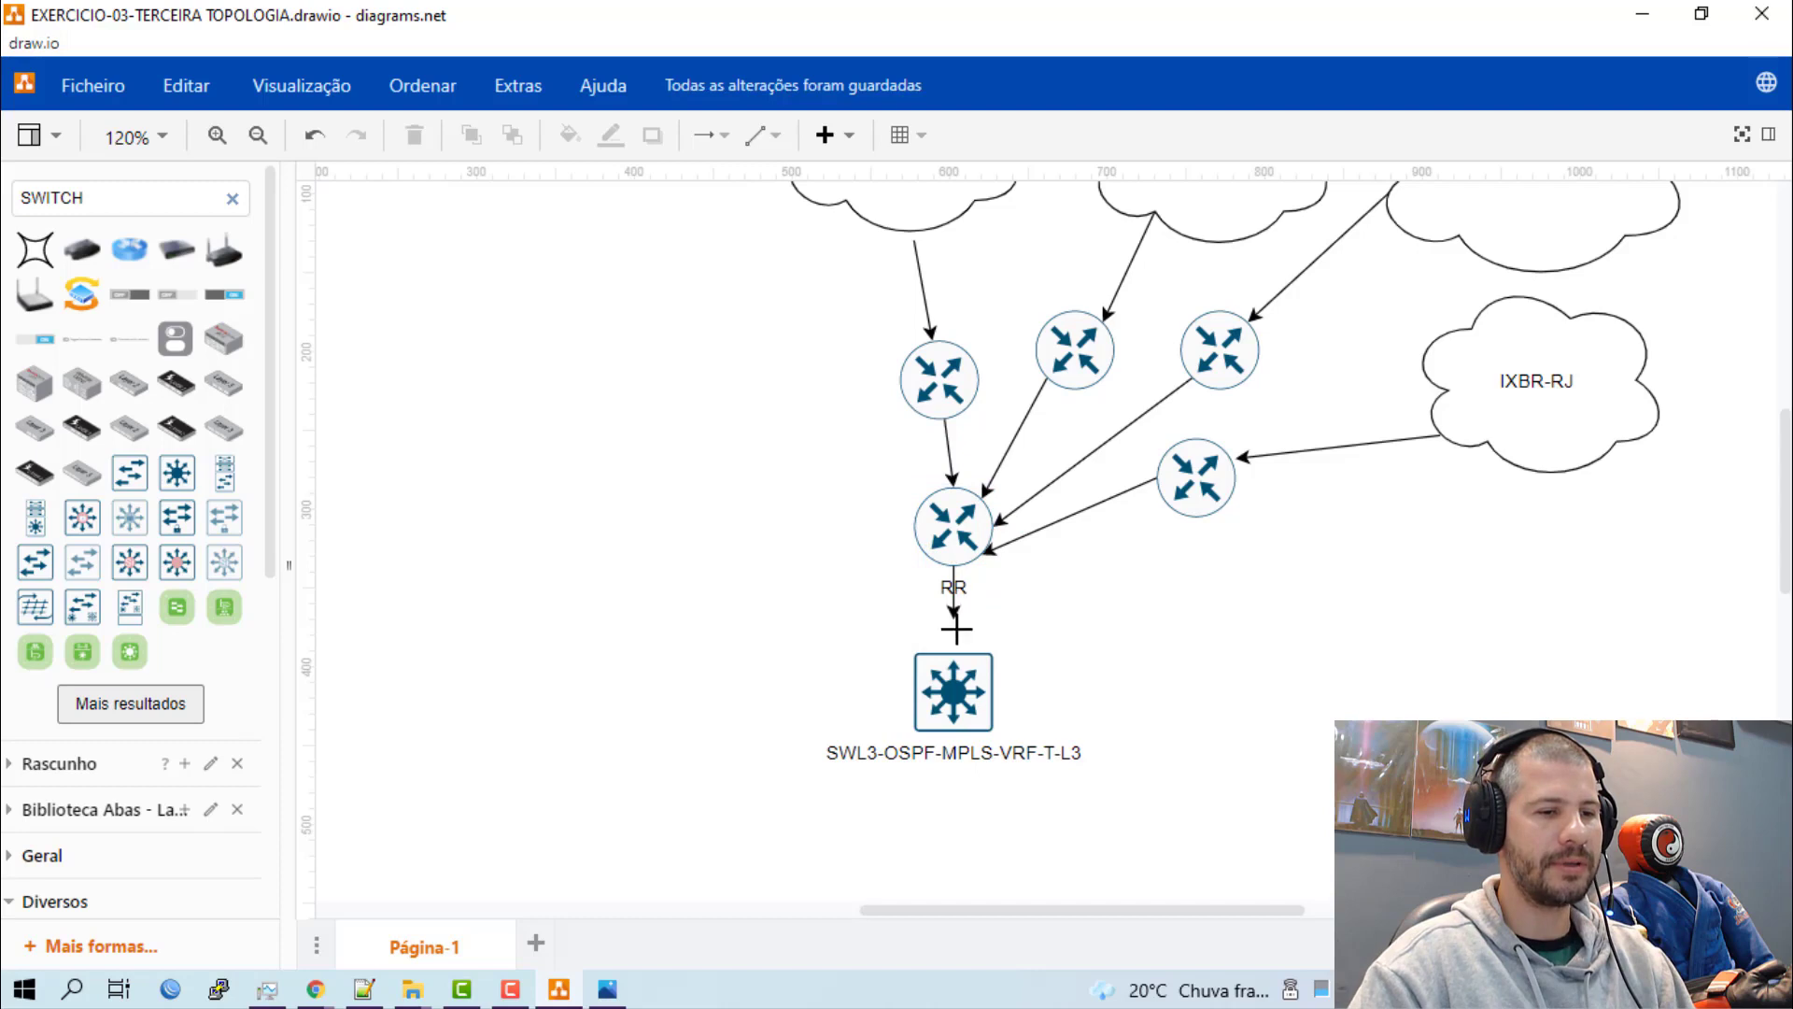
click(1193, 662)
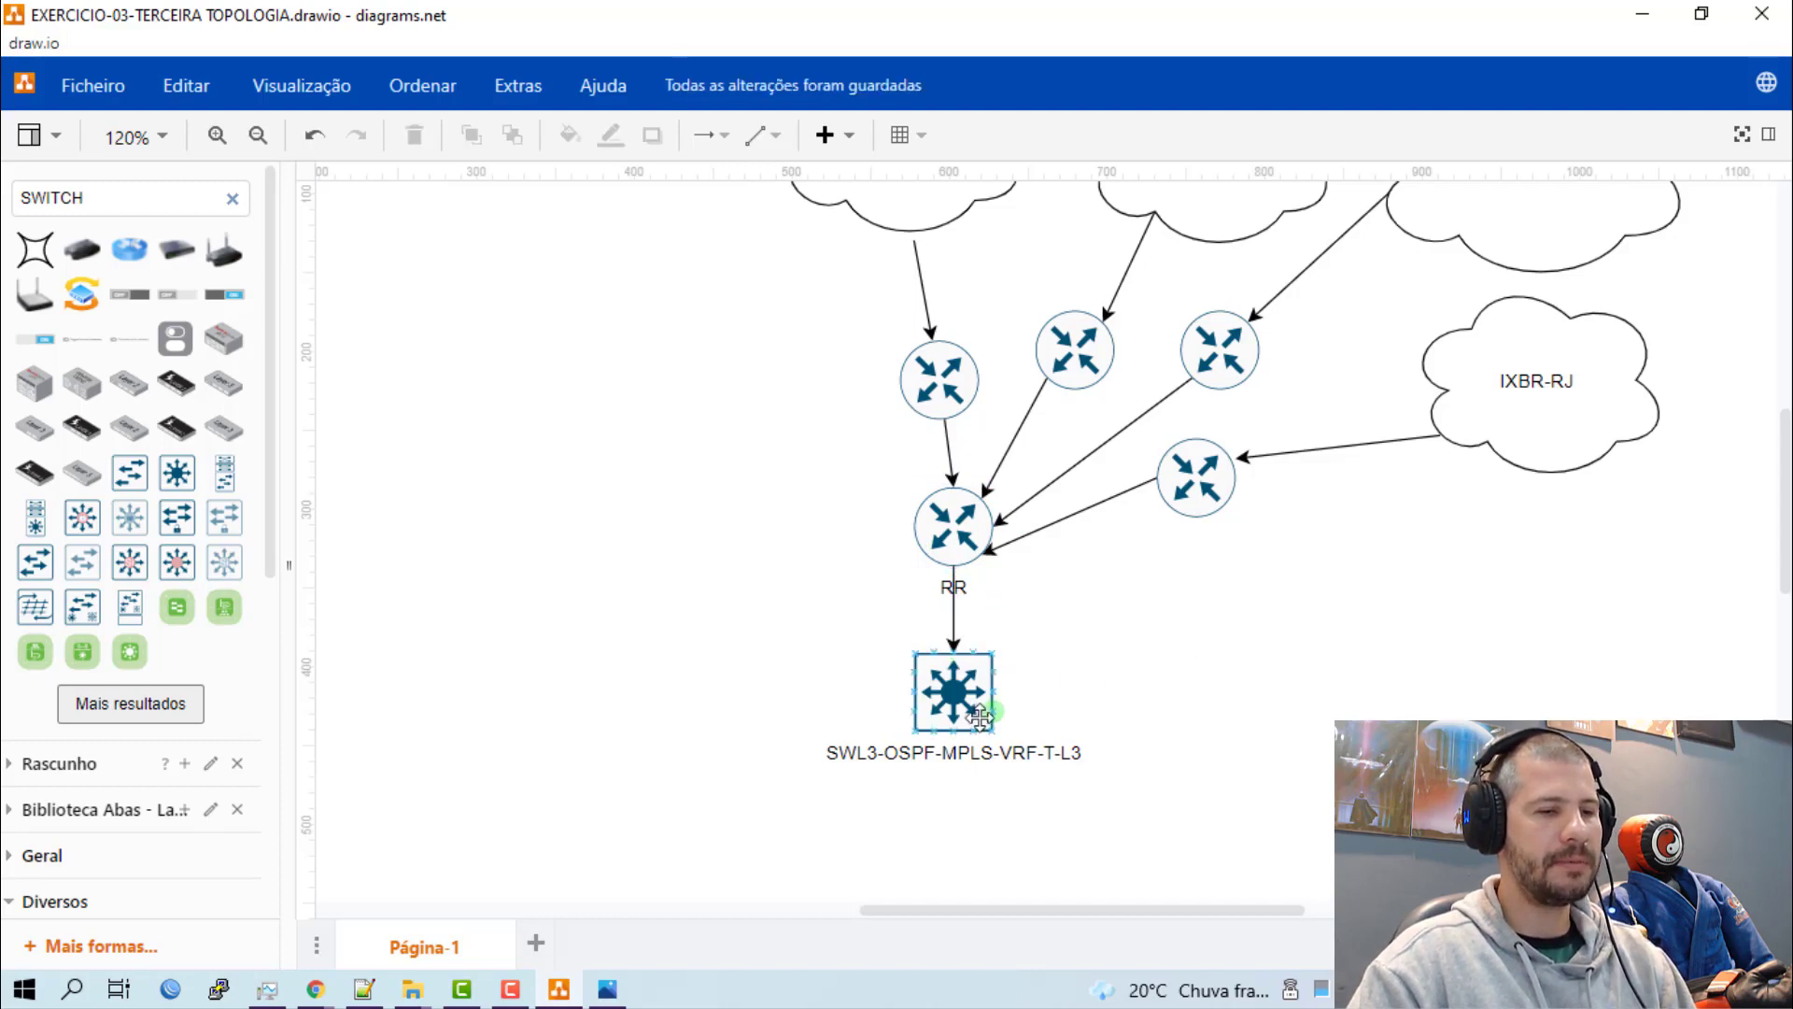
Place a second layer 3 switch well to the left of the SWL3-OSPF-MPLS-VRF-T-L3 switch, at the same height.
scroll(989, 760, down, 3)
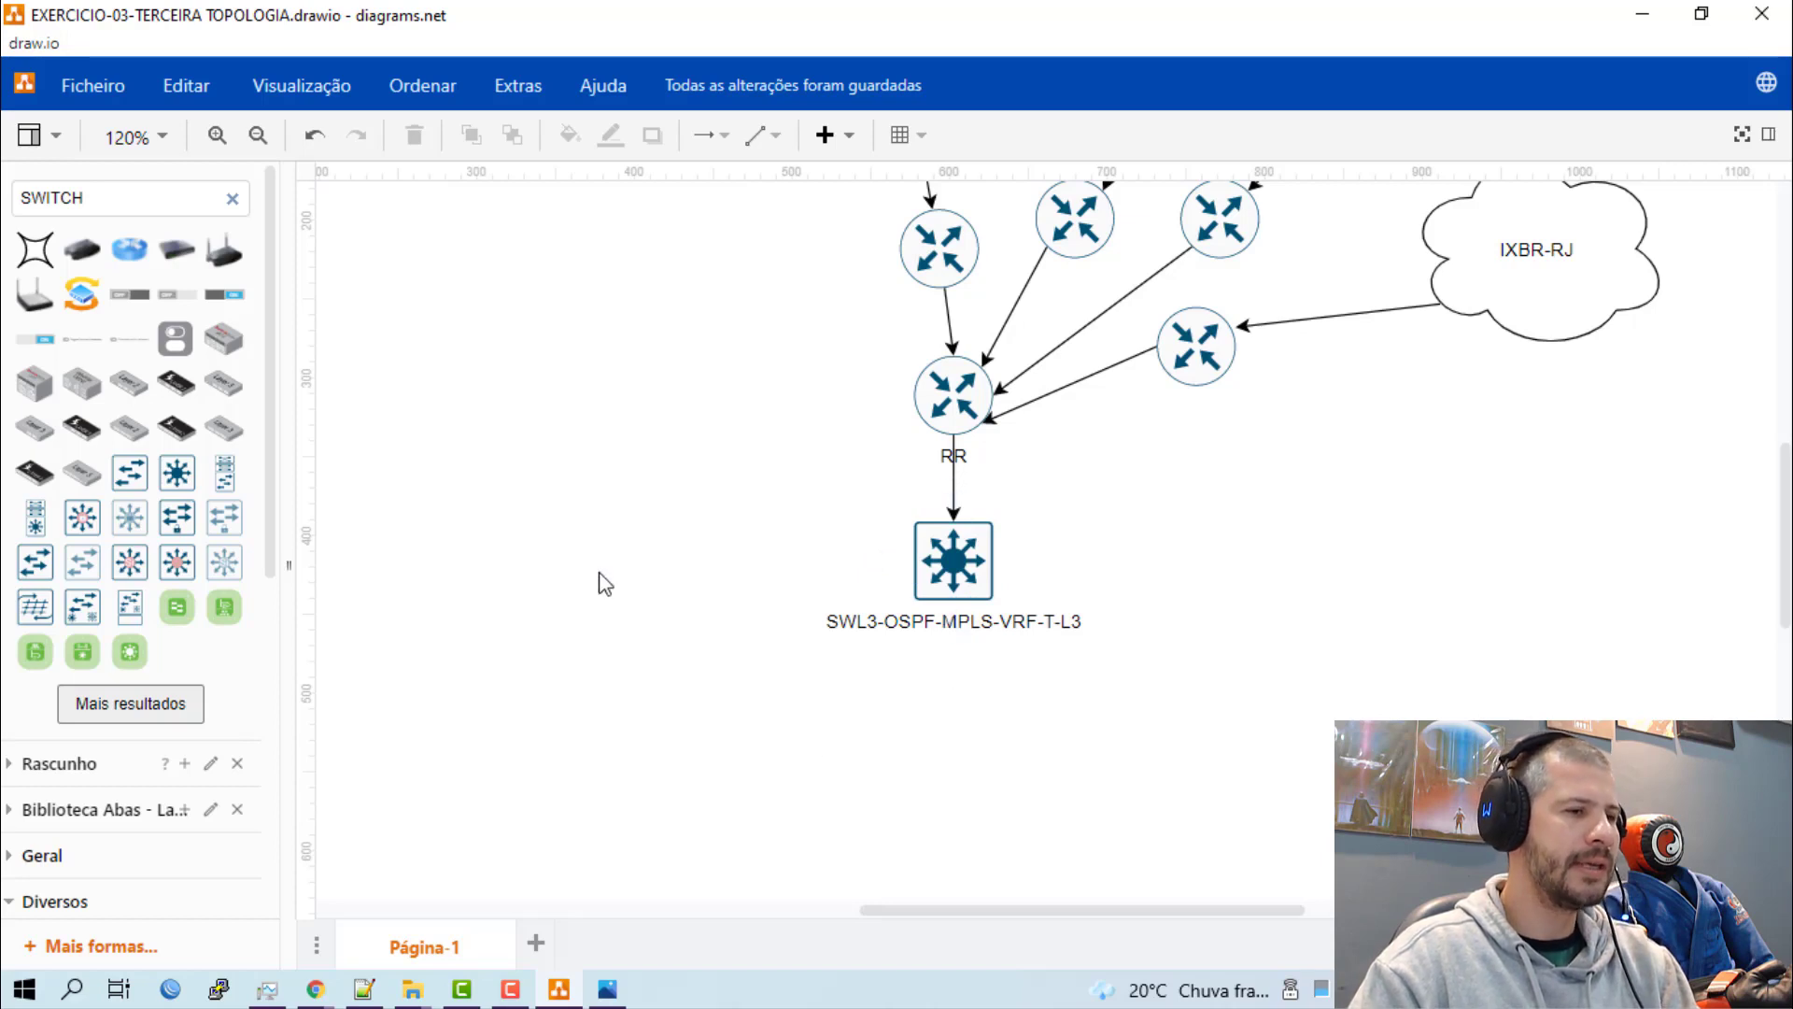
mouse_move(190, 492)
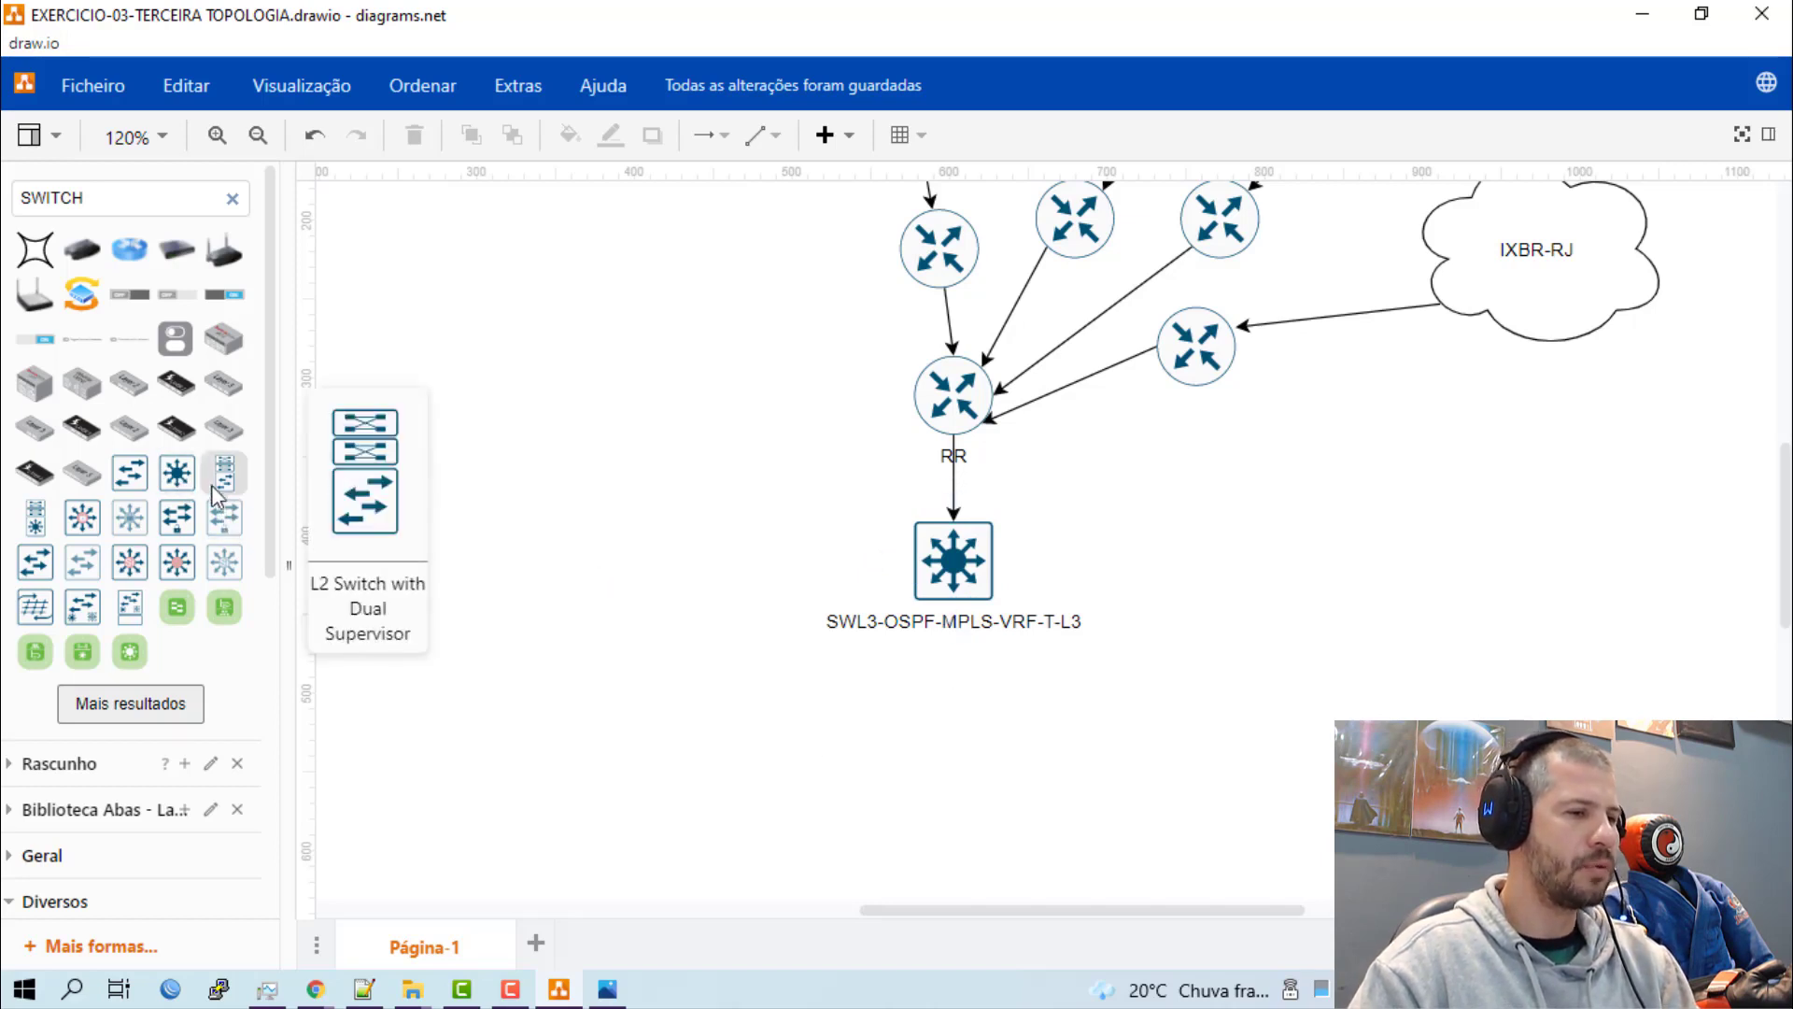
drag(177, 486, 535, 579)
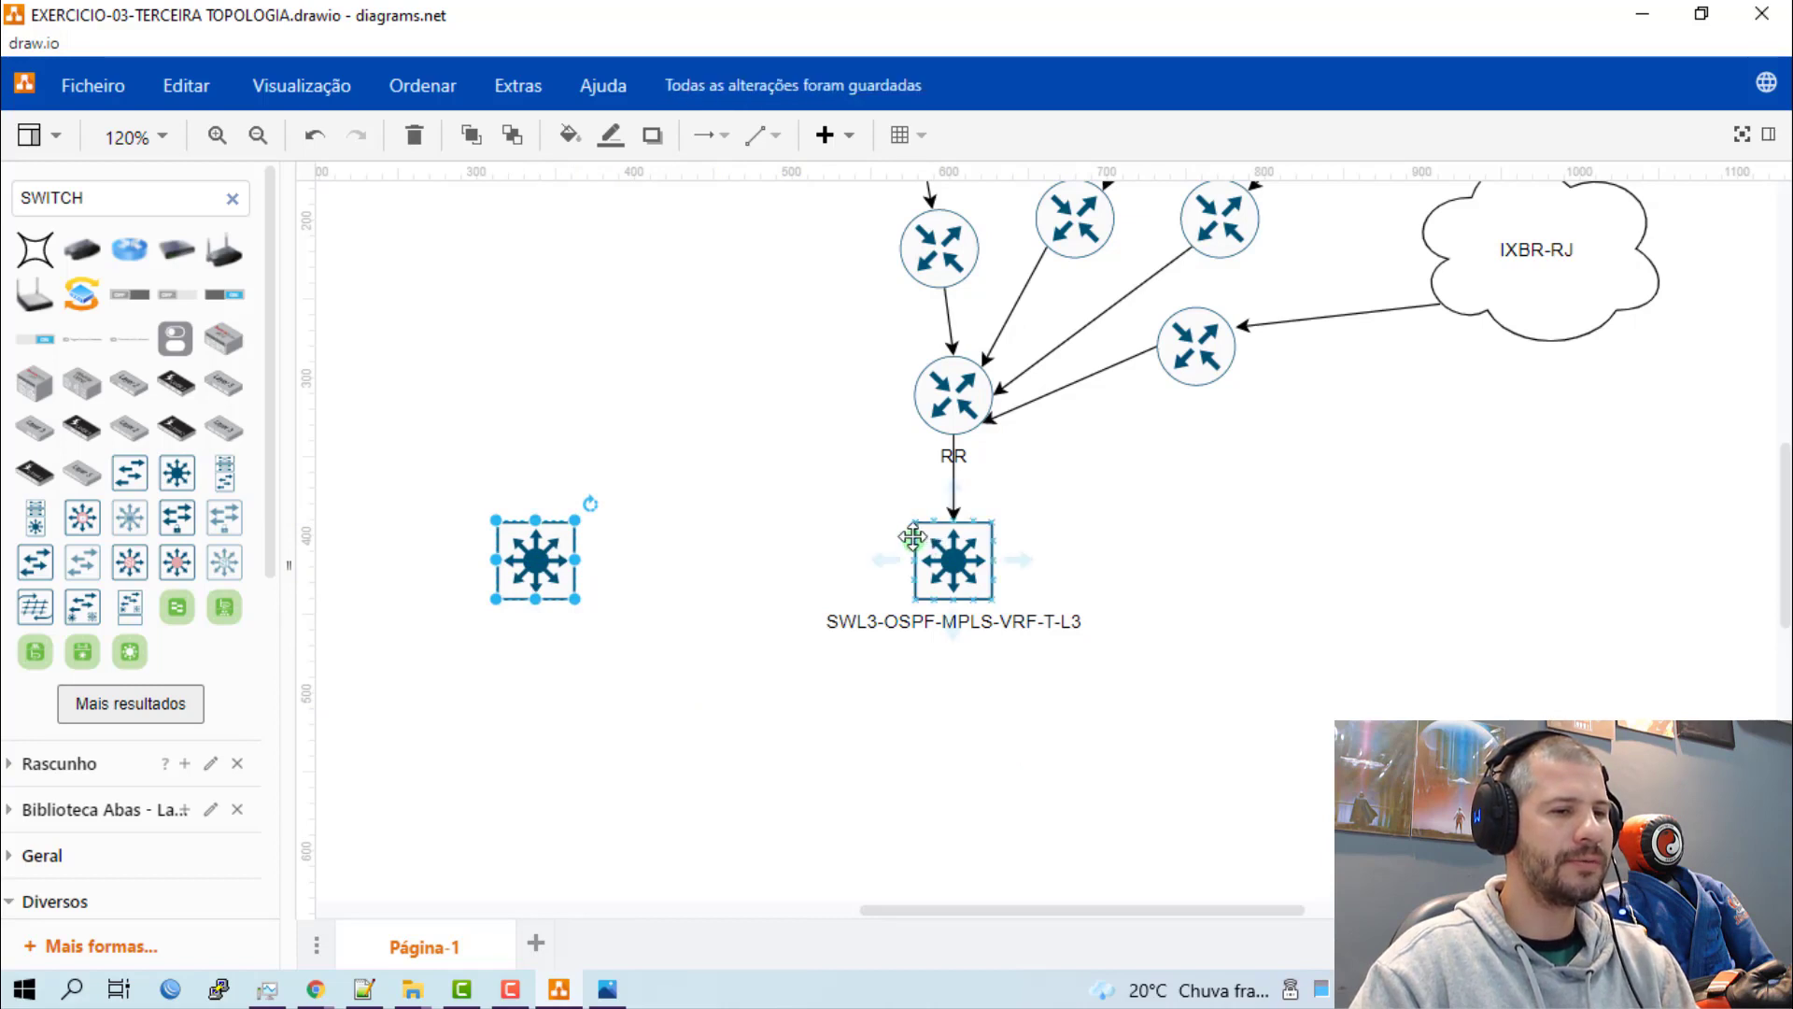
Draw two parallel horizontal arrows from the SWL3-OSPF-MPLS-VRF-T-L3 switch to the unlabelled switch on its left.
drag(914, 537, 575, 540)
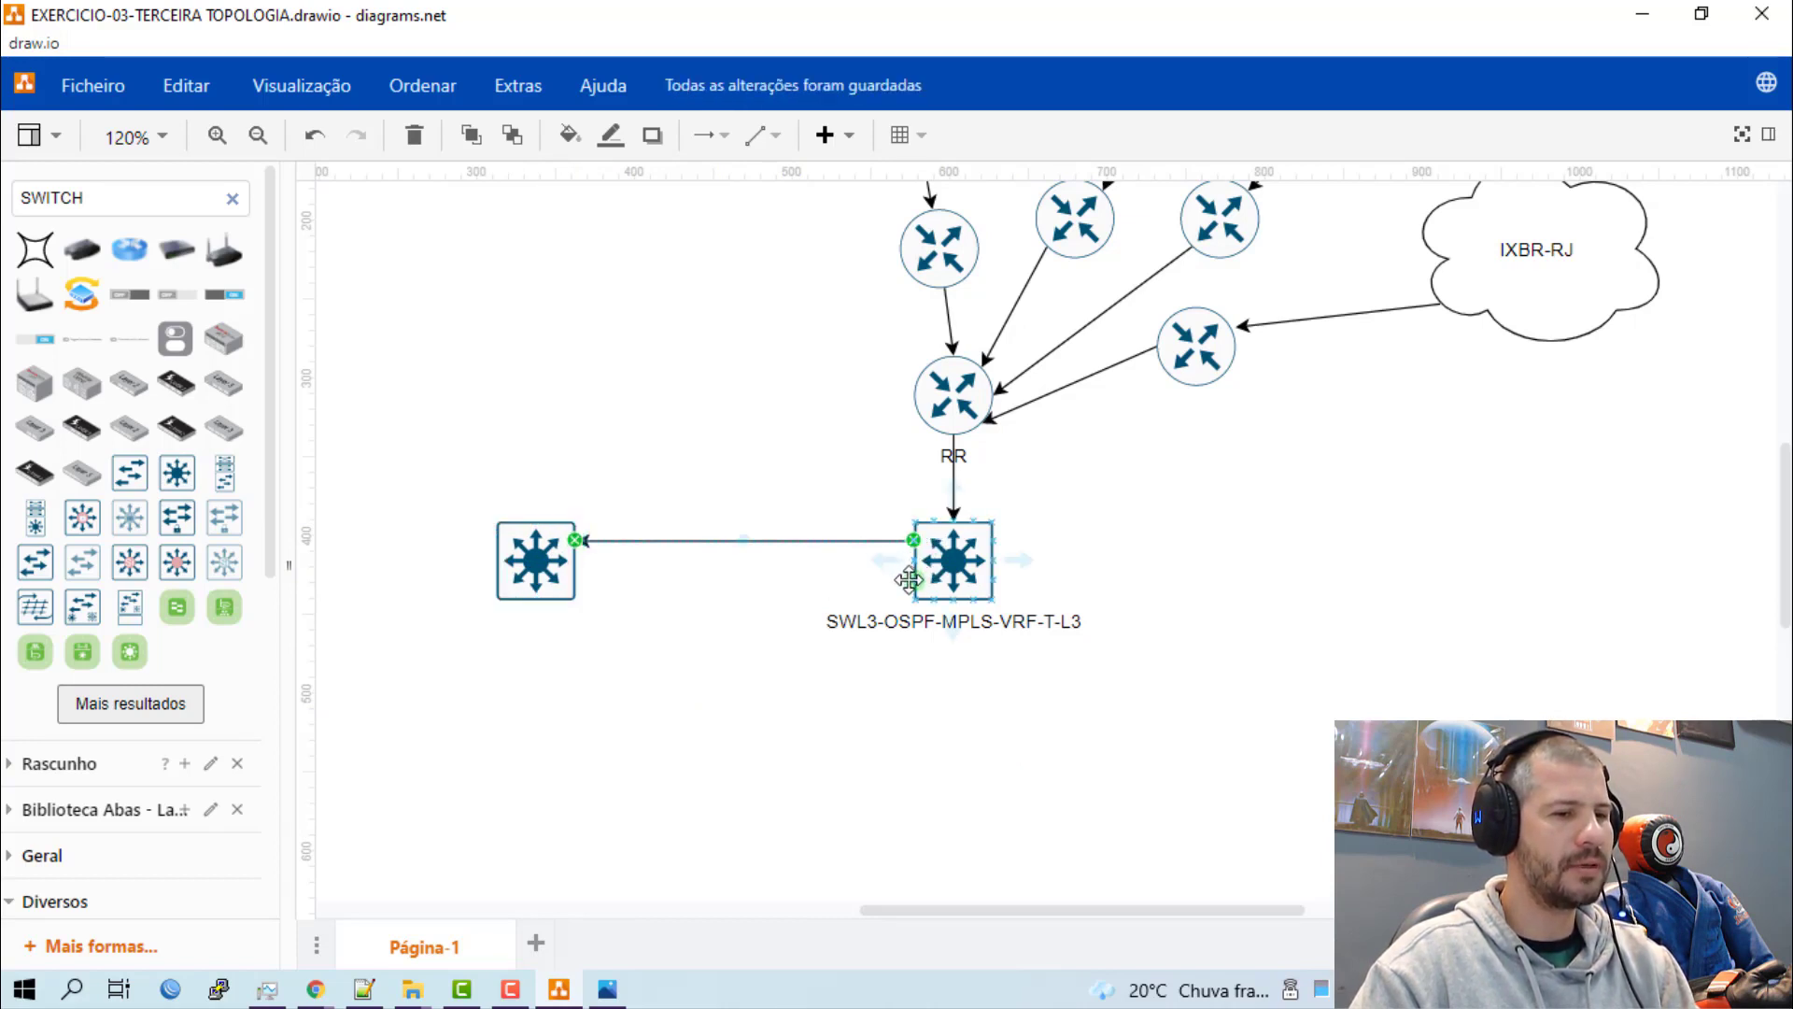
drag(912, 568, 569, 576)
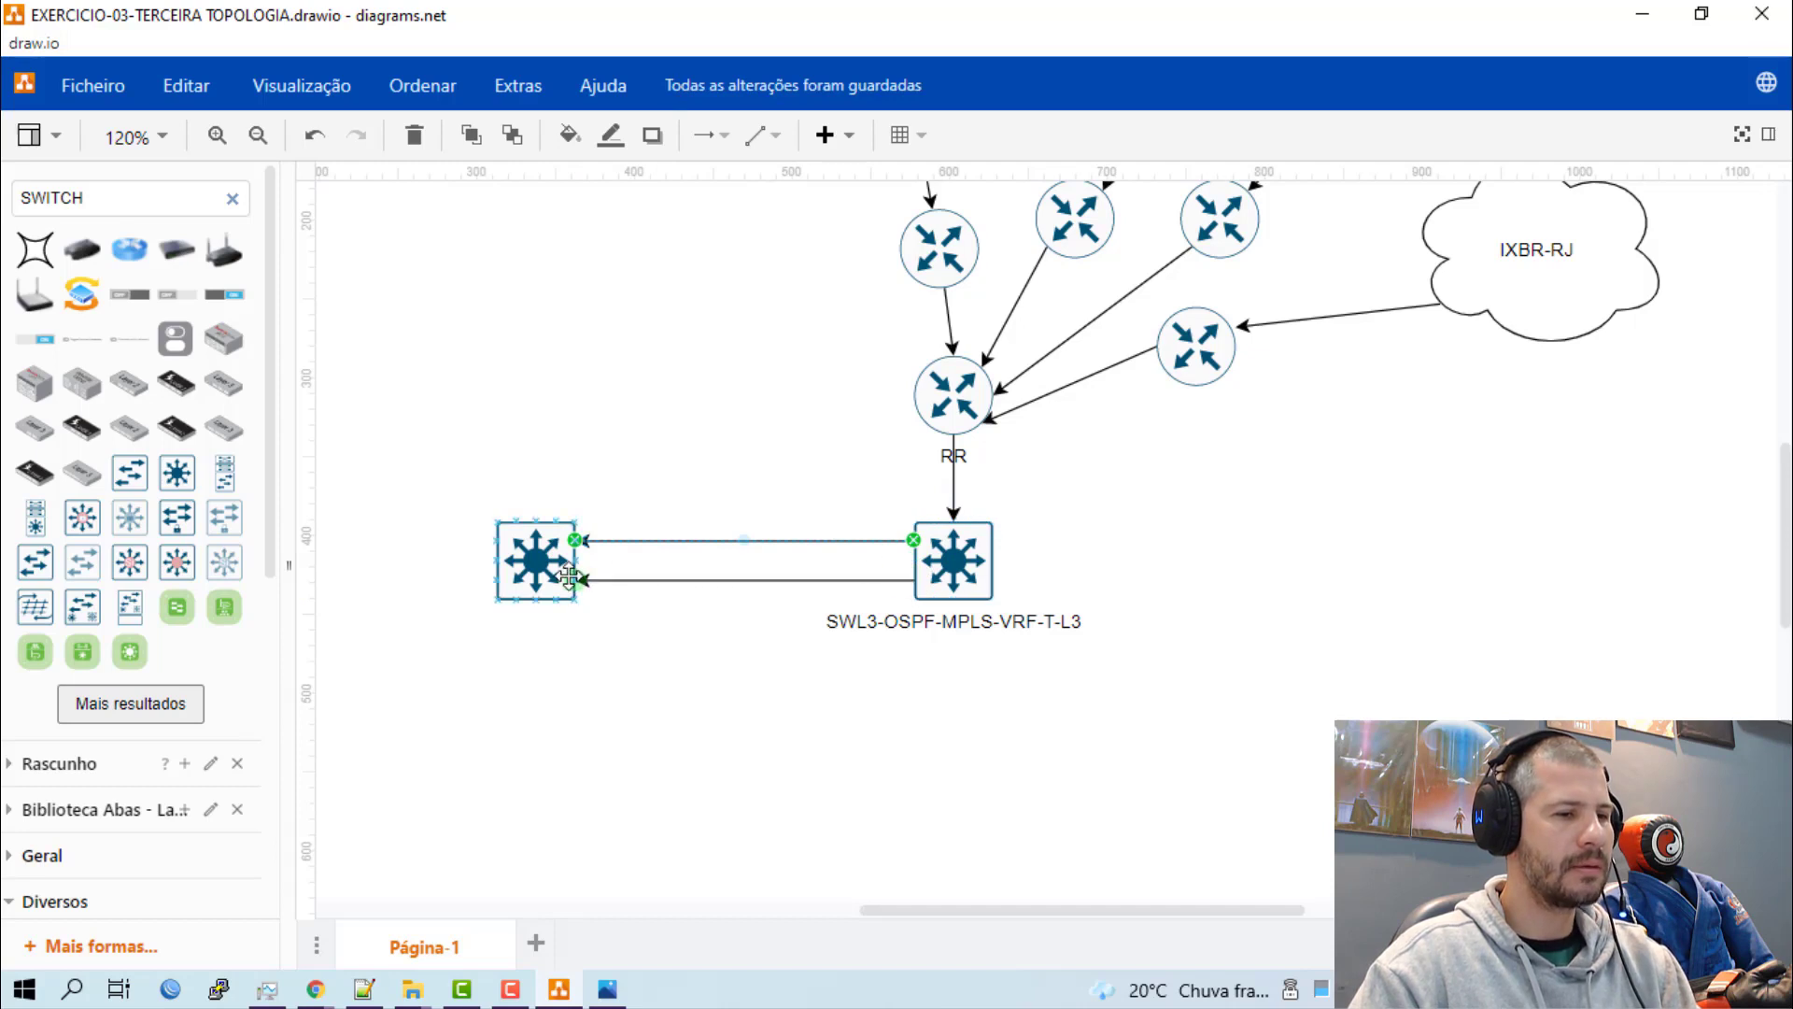
click(651, 707)
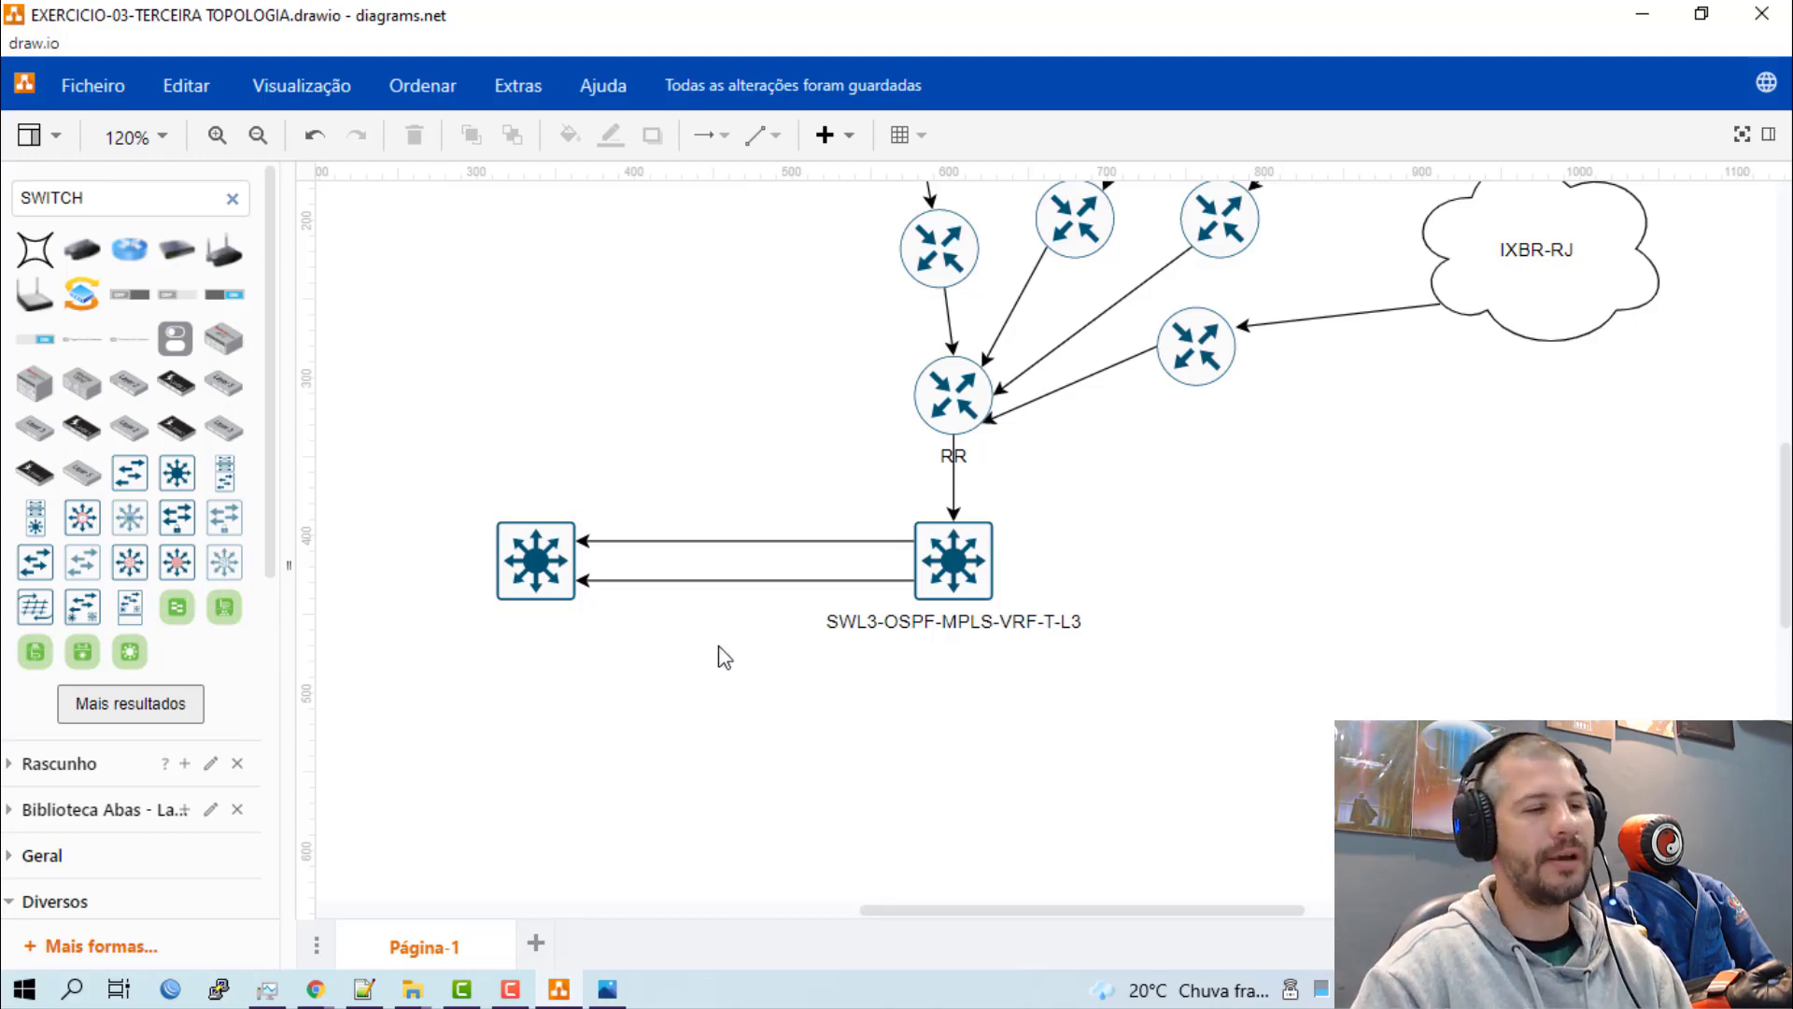
Open Pointofix, start its on-screen drawing mode and move its small window out of the way.
key(super)
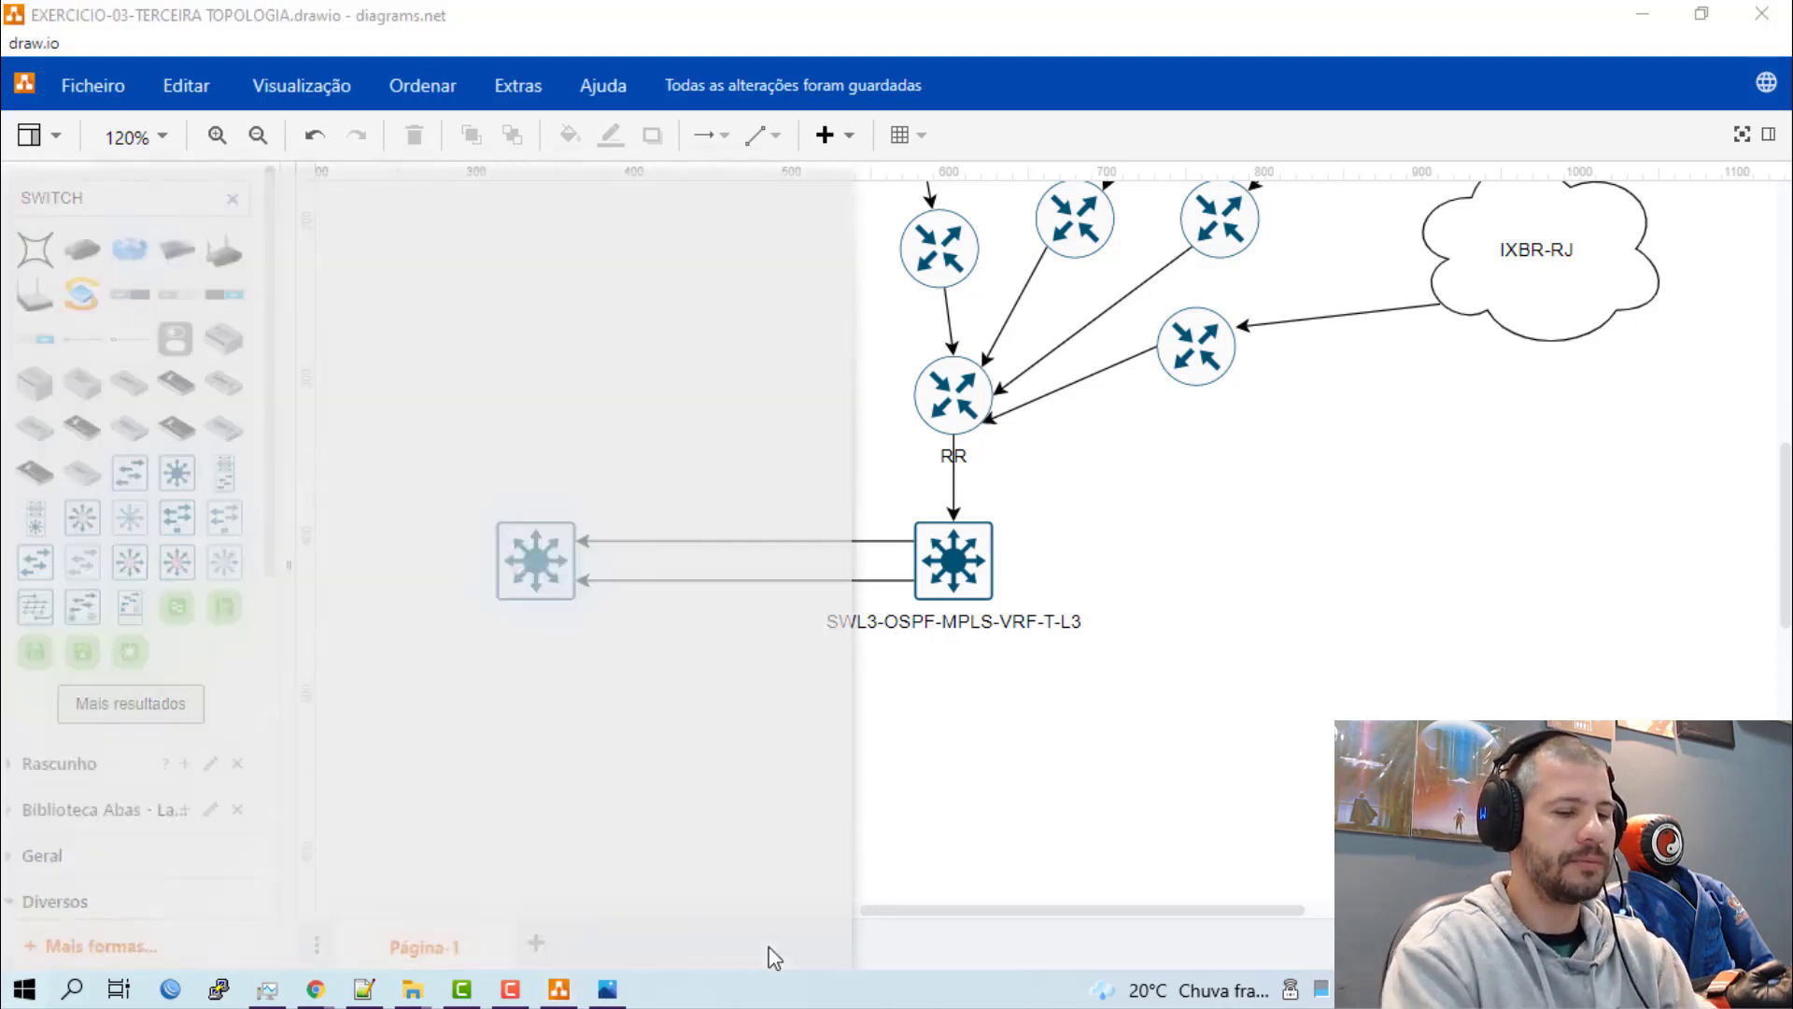
text(POI)
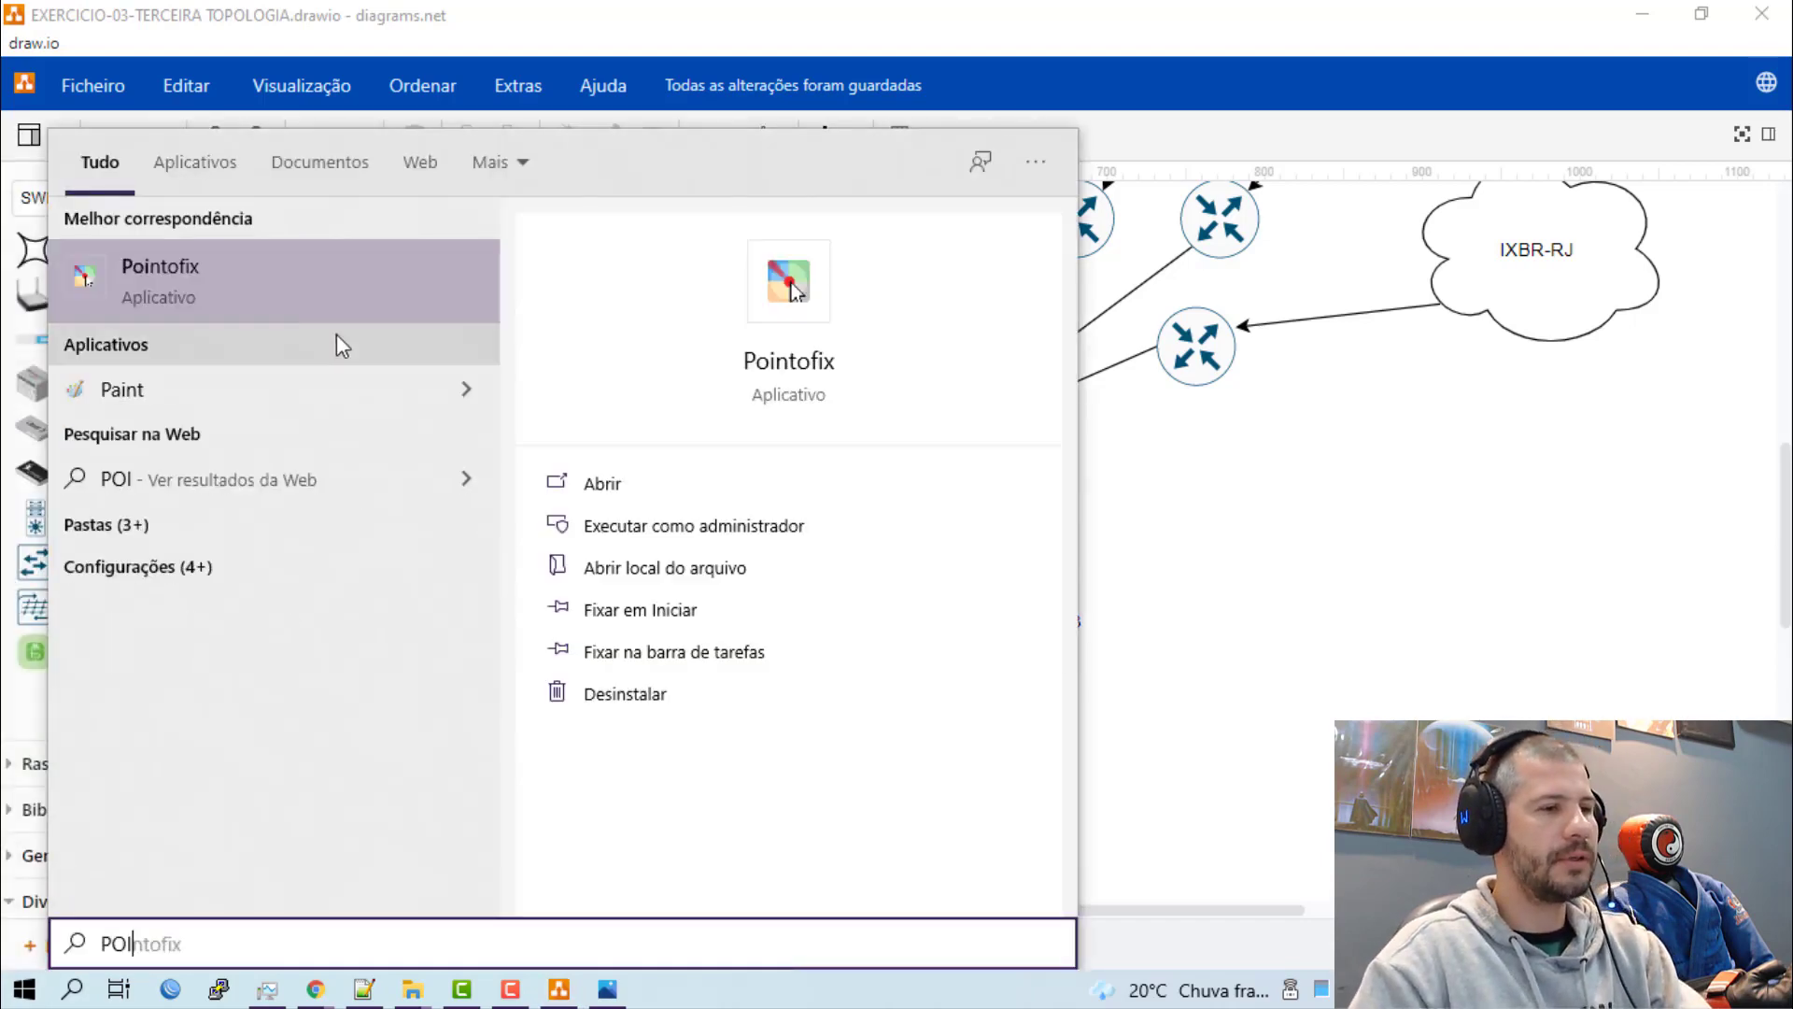
click(315, 308)
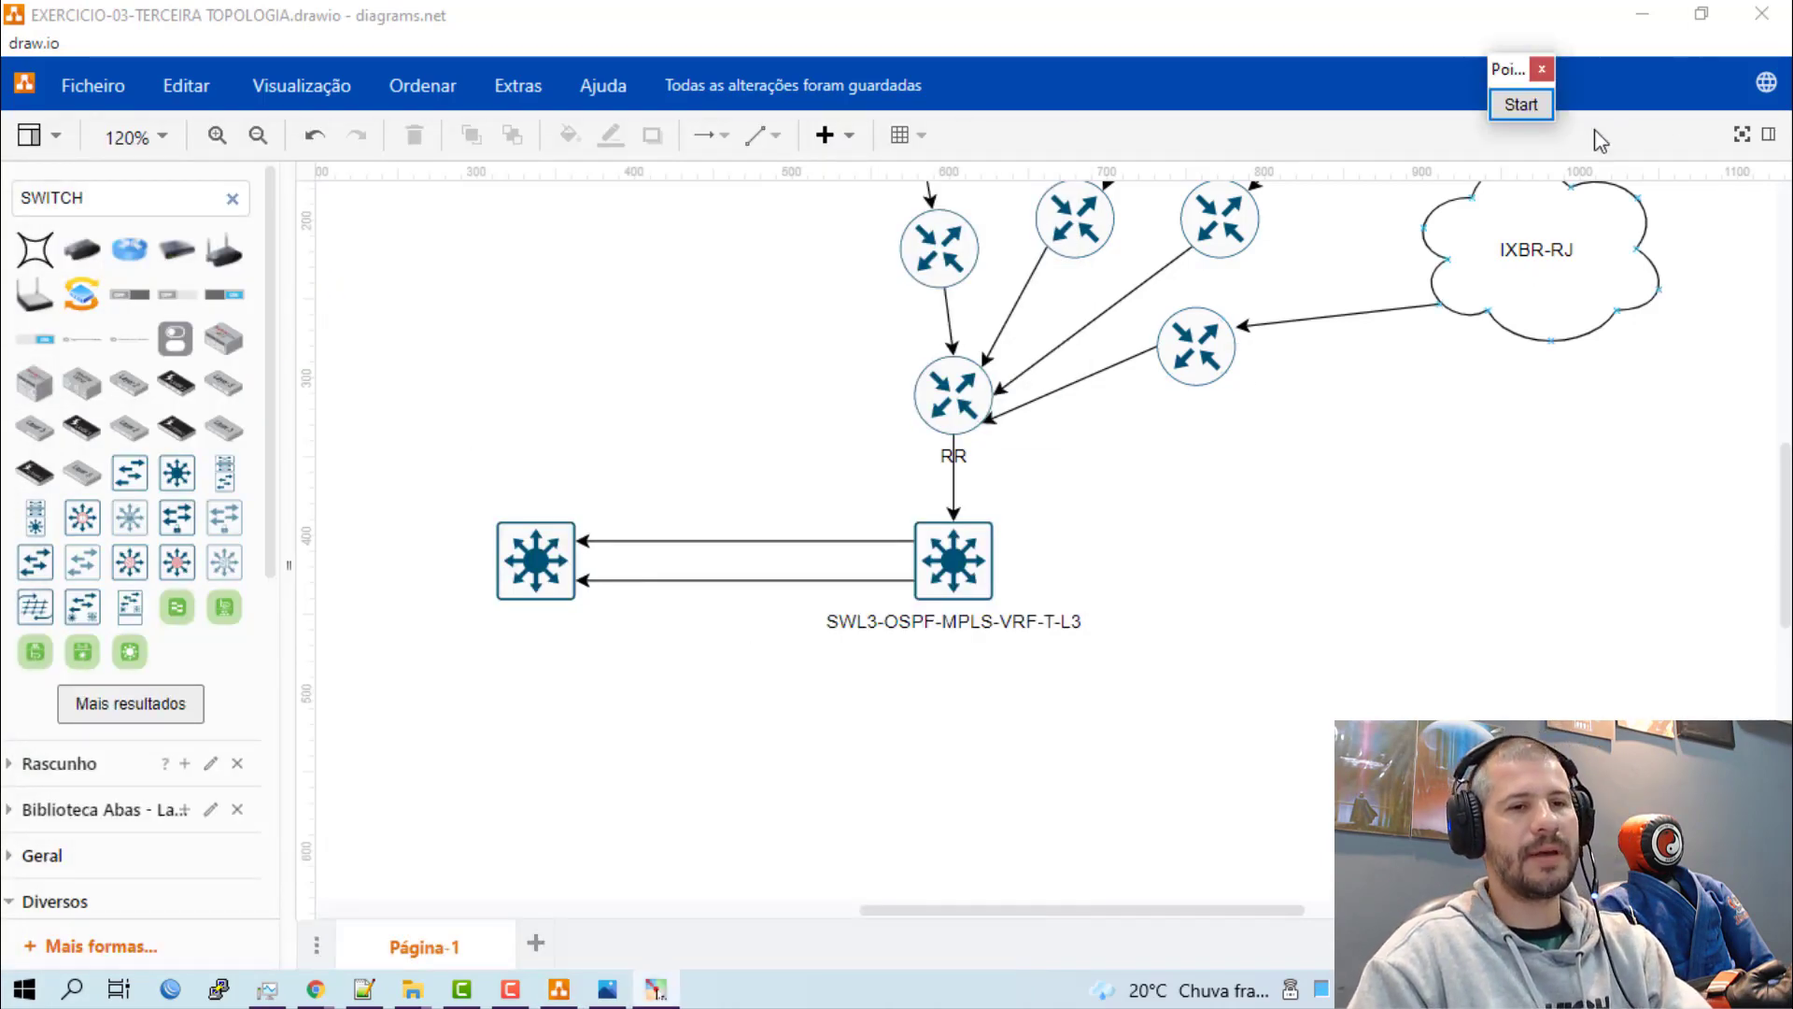
click(1521, 108)
drag(1513, 62, 1786, 82)
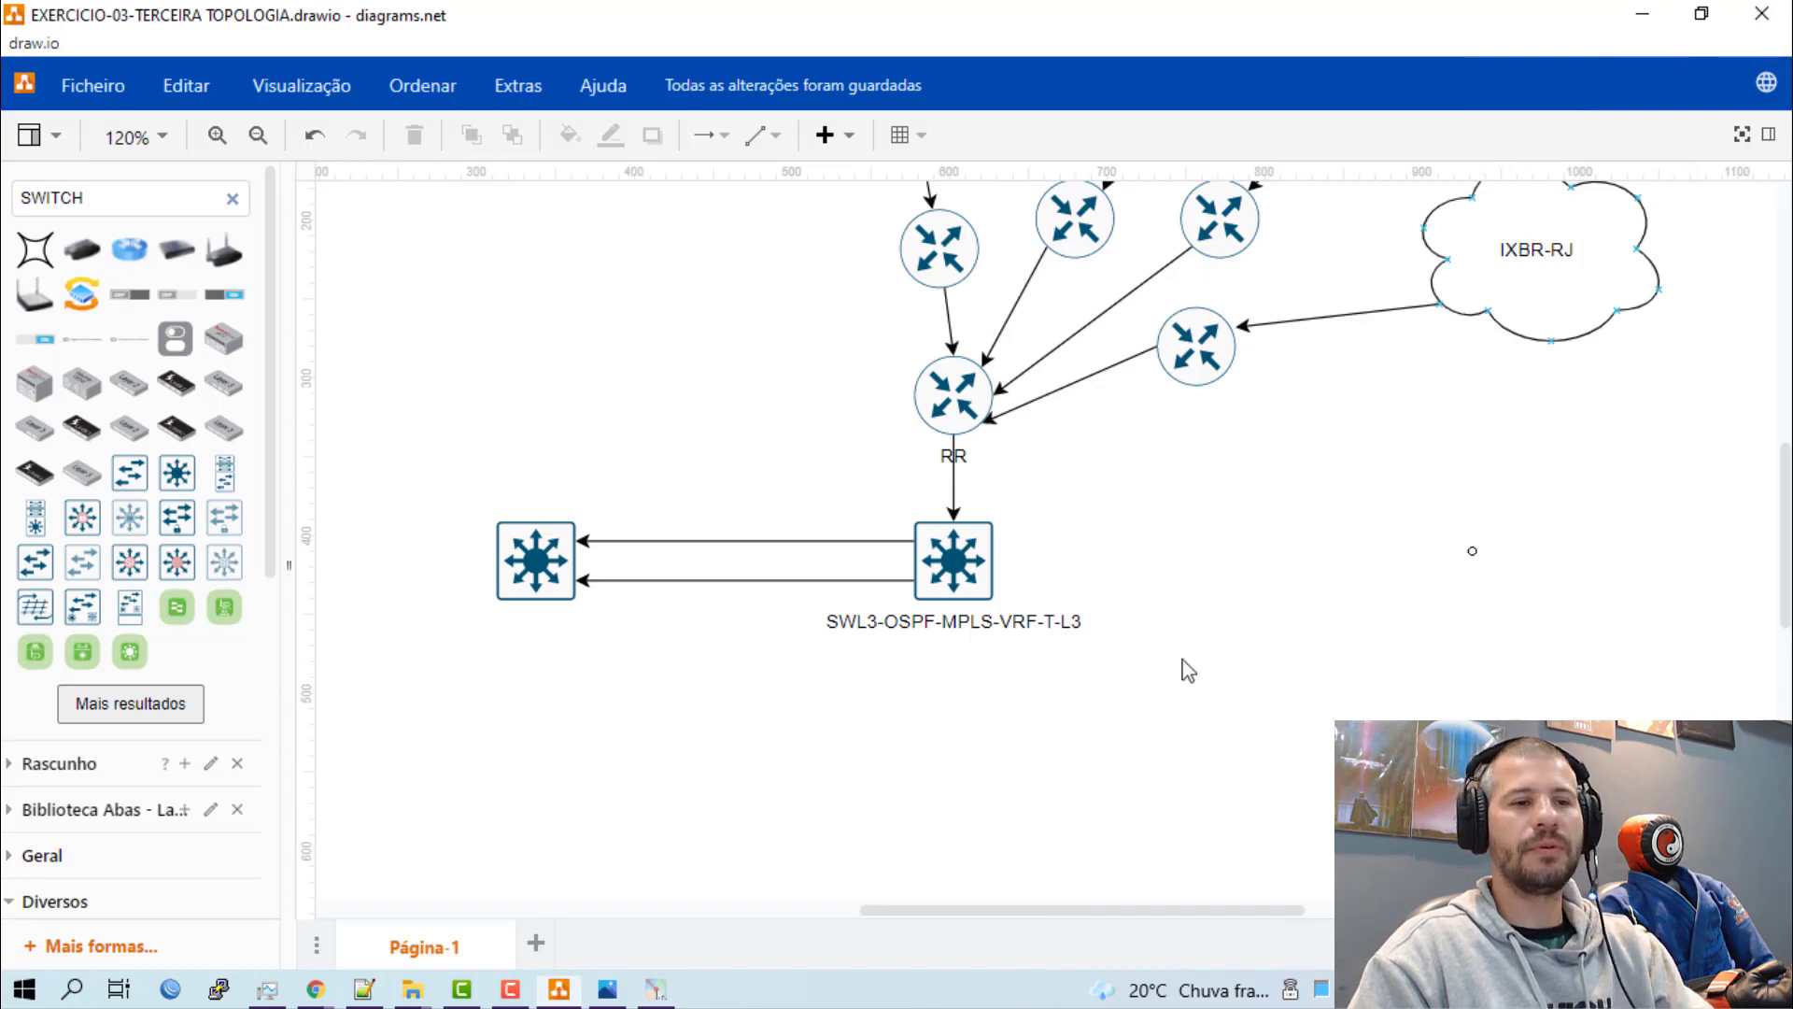
Draw a red freehand stroke in the empty area right of the SWL3-OSPF-MPLS-VRF-T-L3 switch.
drag(1222, 511, 1175, 665)
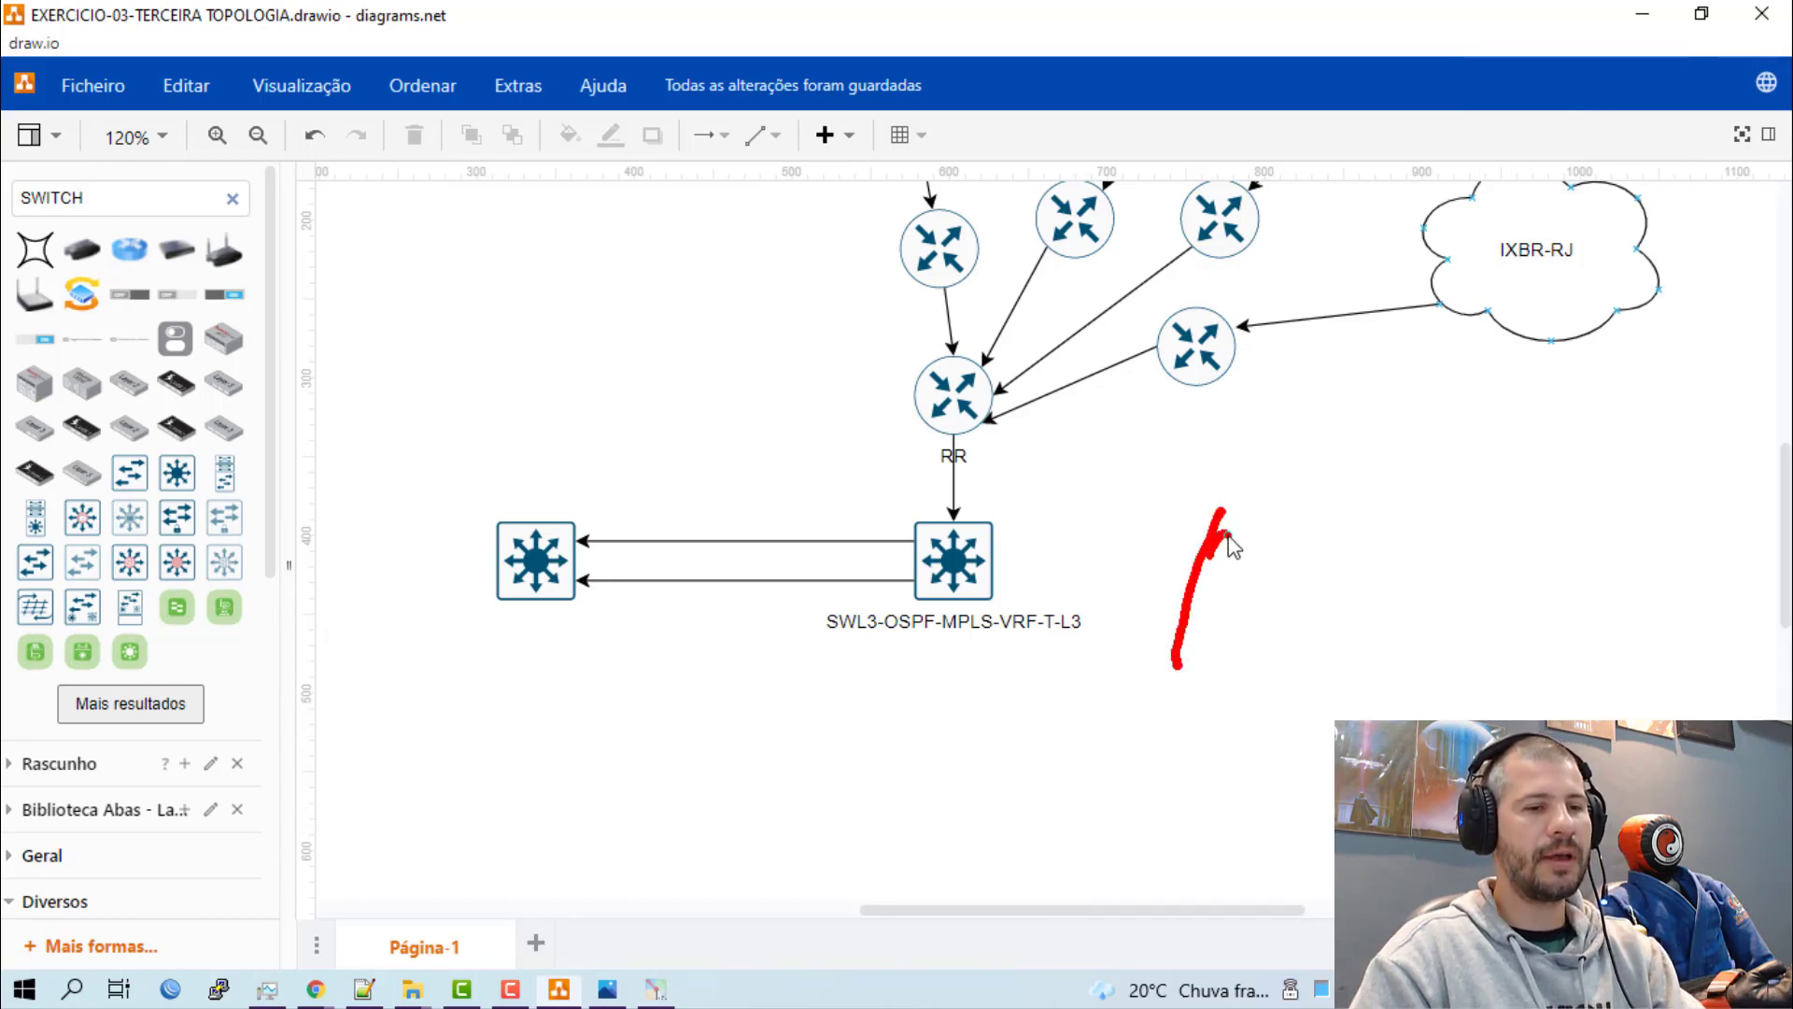